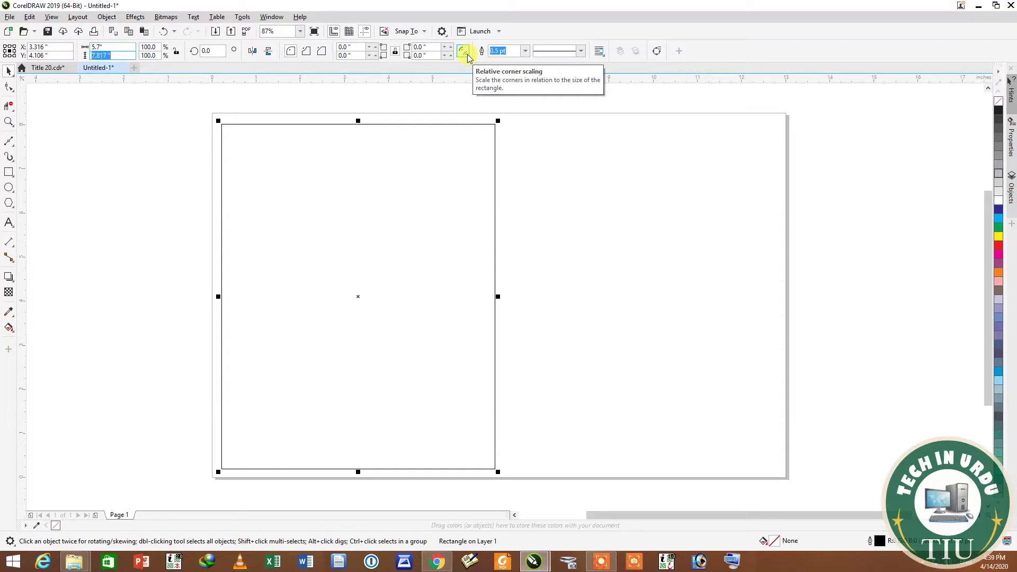
Set the rectangle's height to 8 inches and nudge it left to about X 3.156 inches
{"action": "type", "text": "8"}
{"action": "key", "text": "Return"}
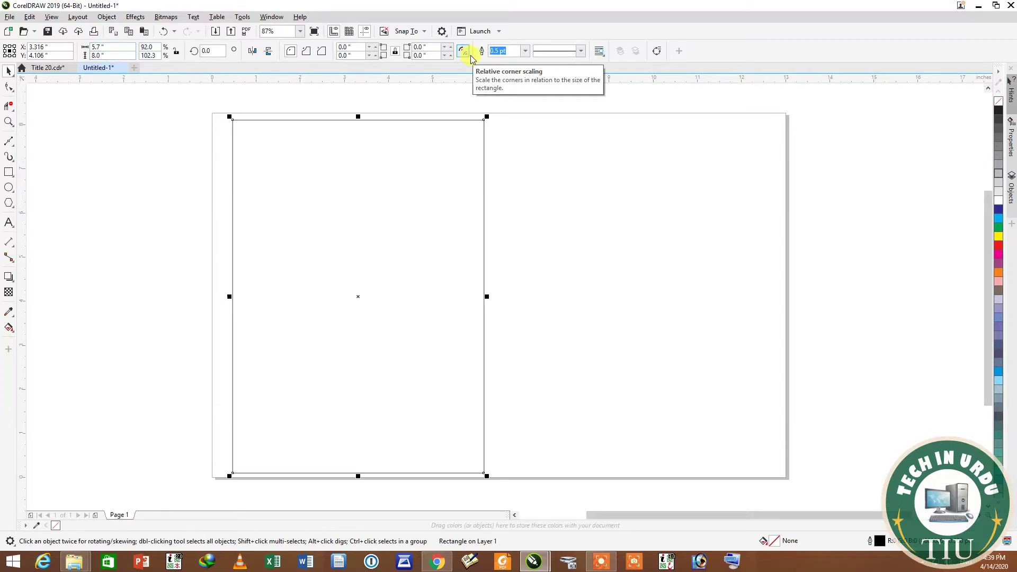
{"action": "left_click", "coordinate": [320, 205]}
{"action": "left_click", "coordinate": [322, 204]}
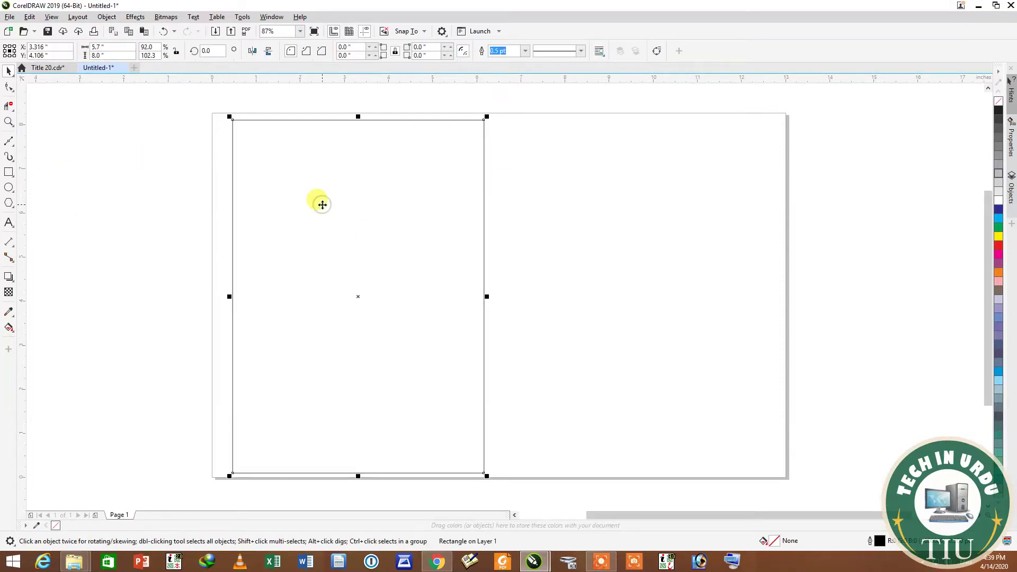
{"action": "key", "text": "Left"}
{"action": "key", "text": "Left"}
{"action": "key", "text": "Left"}
{"action": "key", "text": "Left"}
{"action": "key", "text": "Left"}
{"action": "key", "text": "Left"}
{"action": "key", "text": "Left"}
{"action": "key", "text": "Left"}
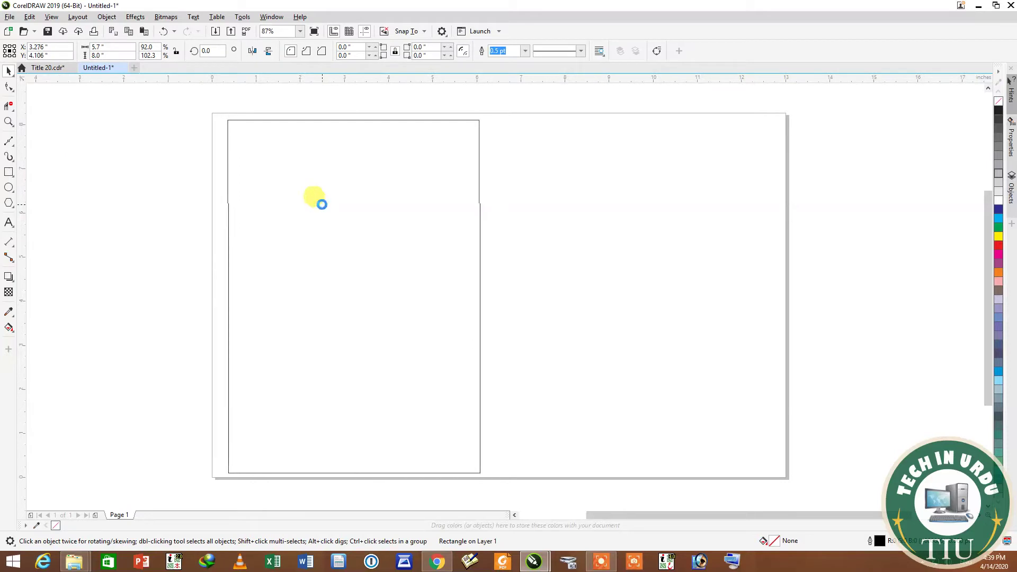
{"action": "left_click", "coordinate": [211, 217]}
{"action": "left_click", "coordinate": [252, 215]}
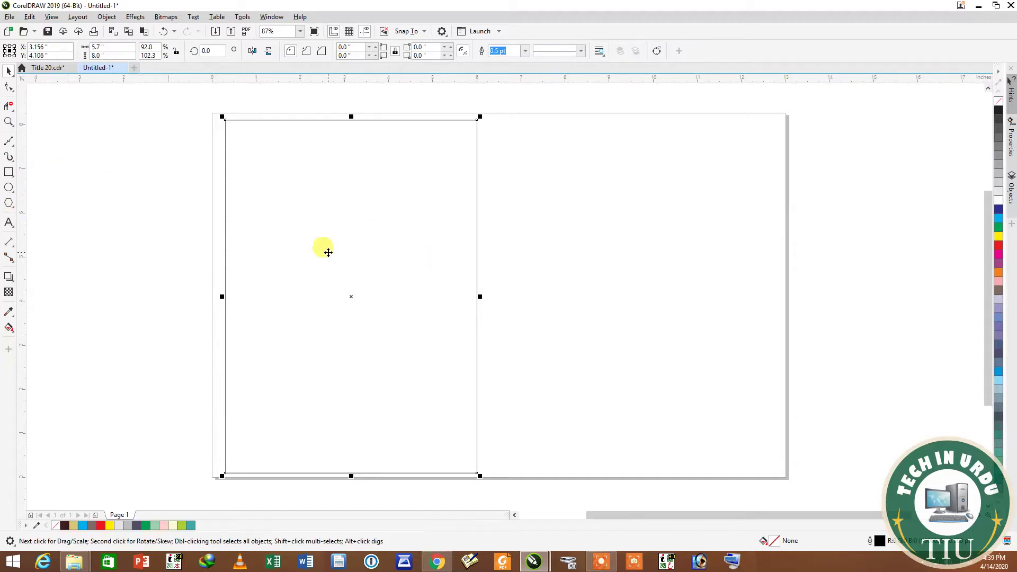
Apply a linear fountain fill from the rectangle's upper edge to its lower edge, with start colour #E3E320 fading to white
{"action": "left_click", "coordinate": [9, 328]}
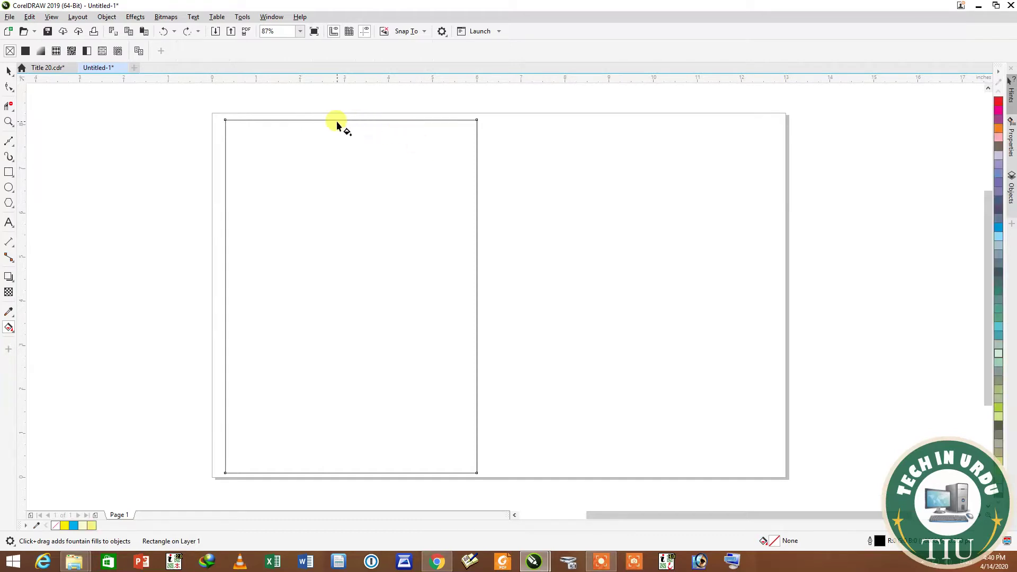
{"action": "left_click_drag", "start_coordinate": [343, 118], "coordinate": [340, 478]}
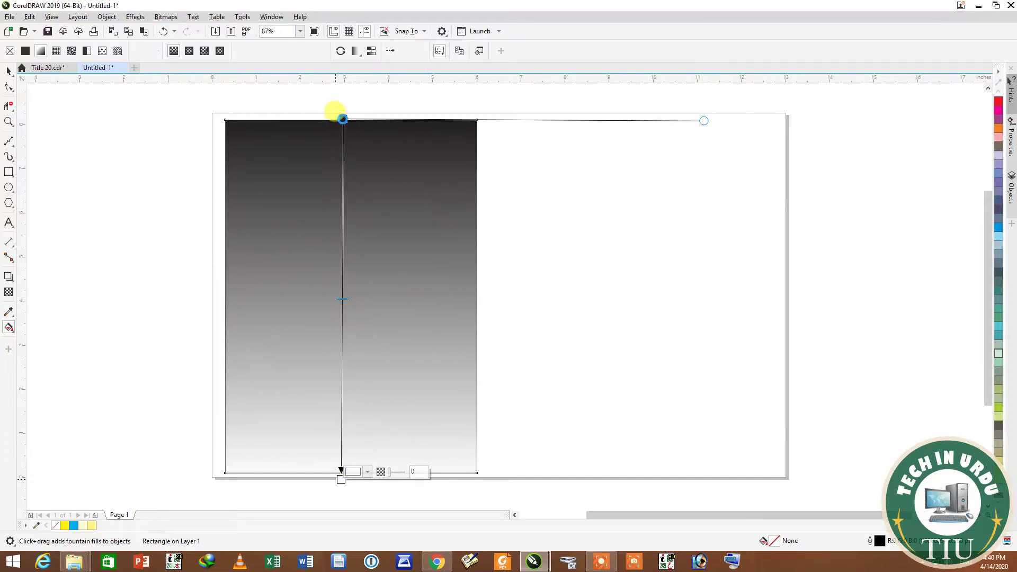
{"action": "left_click", "coordinate": [343, 119]}
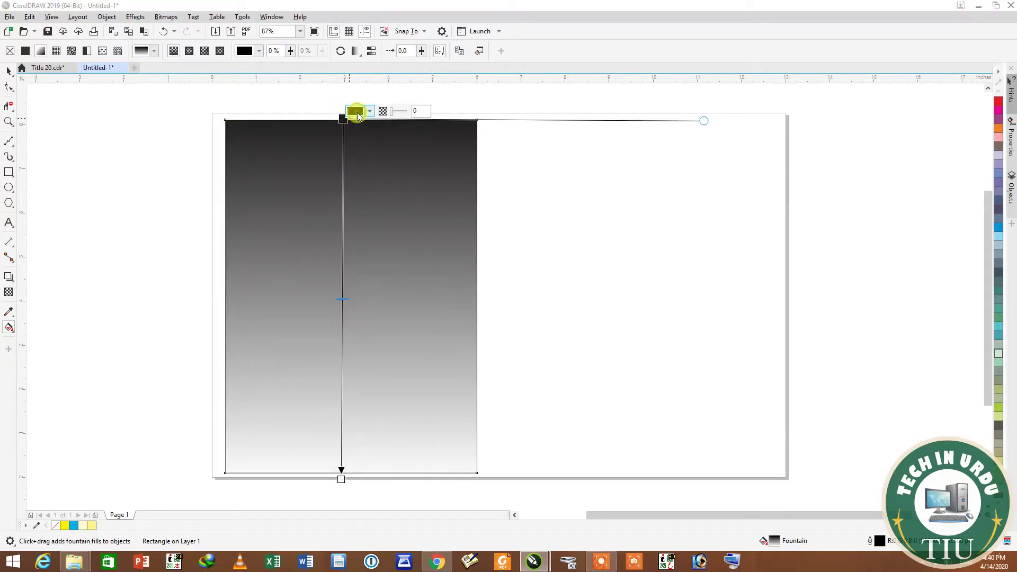
{"action": "left_click", "coordinate": [357, 113]}
{"action": "left_click", "coordinate": [364, 240]}
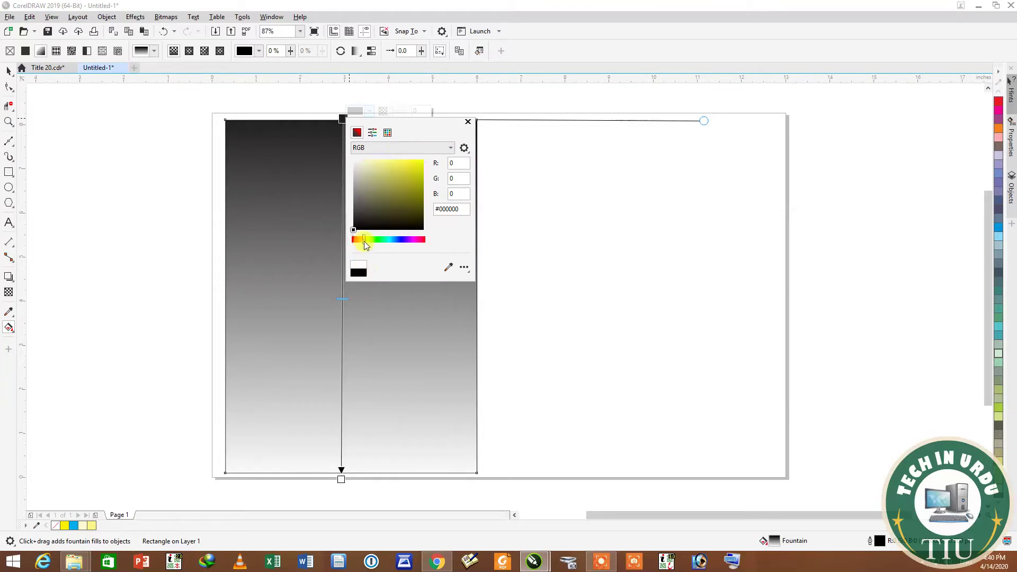
{"action": "left_click", "coordinate": [408, 166]}
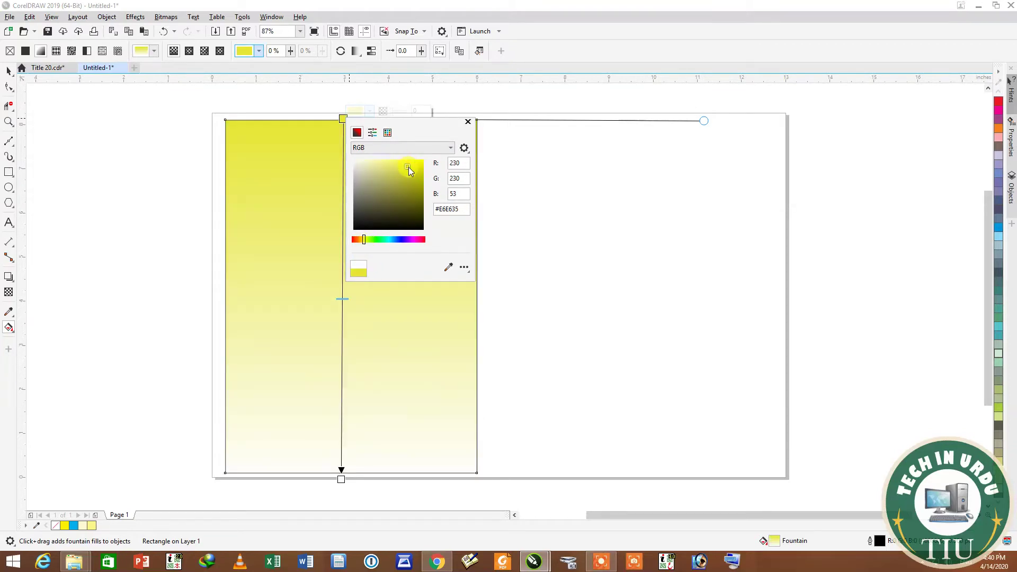
{"action": "left_click", "coordinate": [413, 167]}
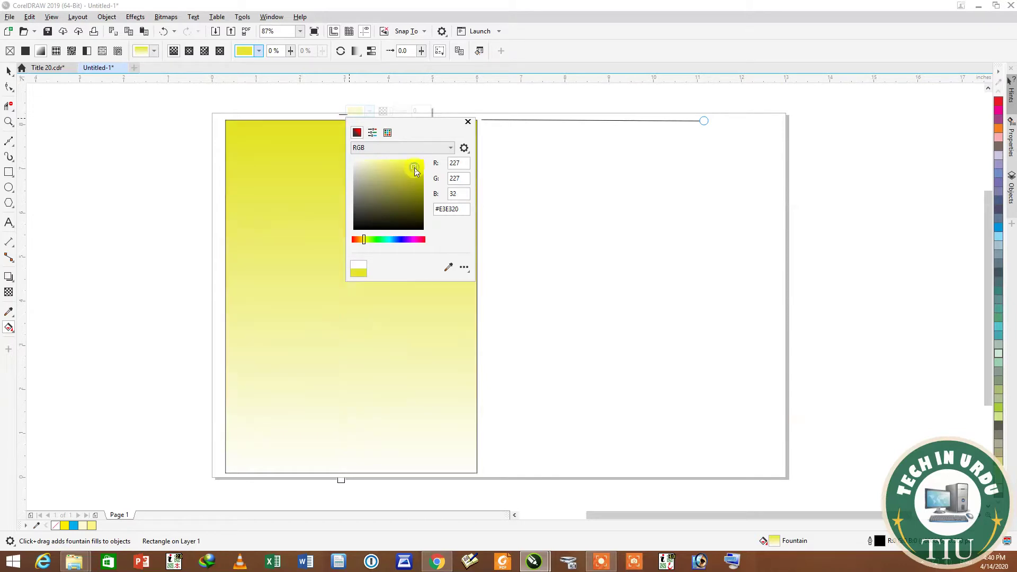
{"action": "left_click", "coordinate": [469, 122]}
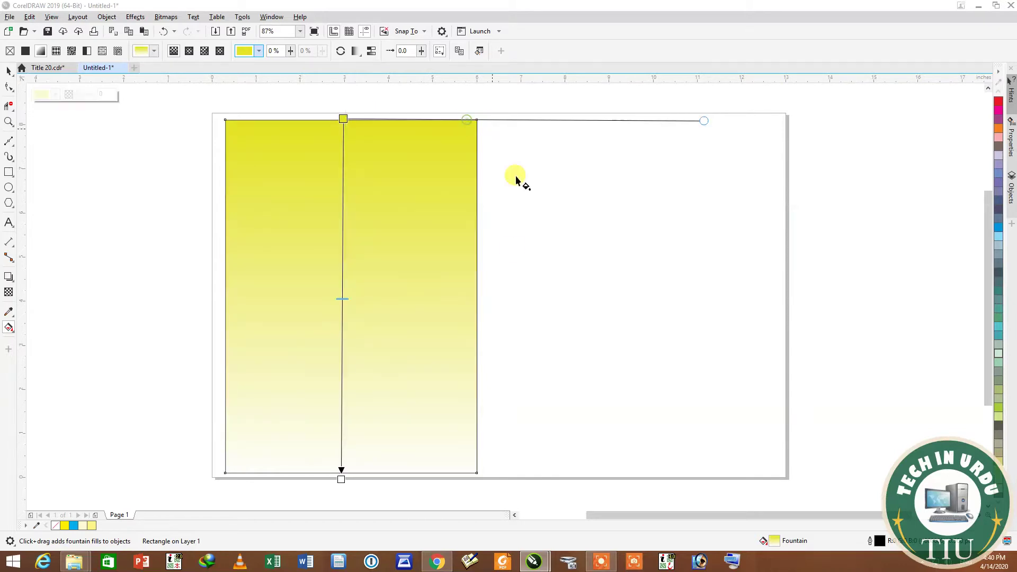
Angle the rectangle's gradient diagonally, running from yellow at the upper-left corner to white at the lower-right, and deselect the rectangle
{"action": "left_click_drag", "start_coordinate": [343, 119], "coordinate": [440, 163]}
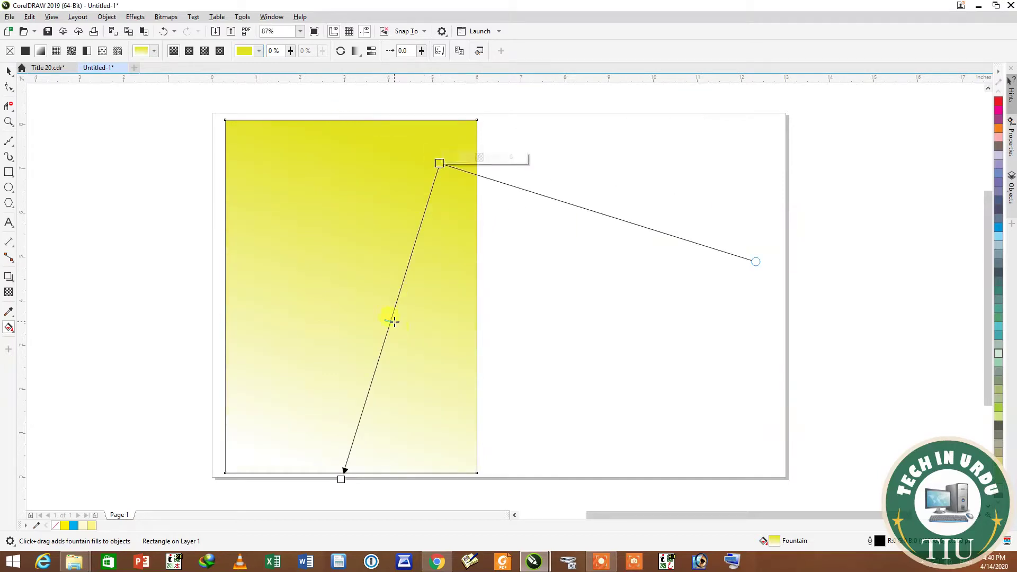
{"action": "left_click_drag", "start_coordinate": [439, 163], "coordinate": [136, 145]}
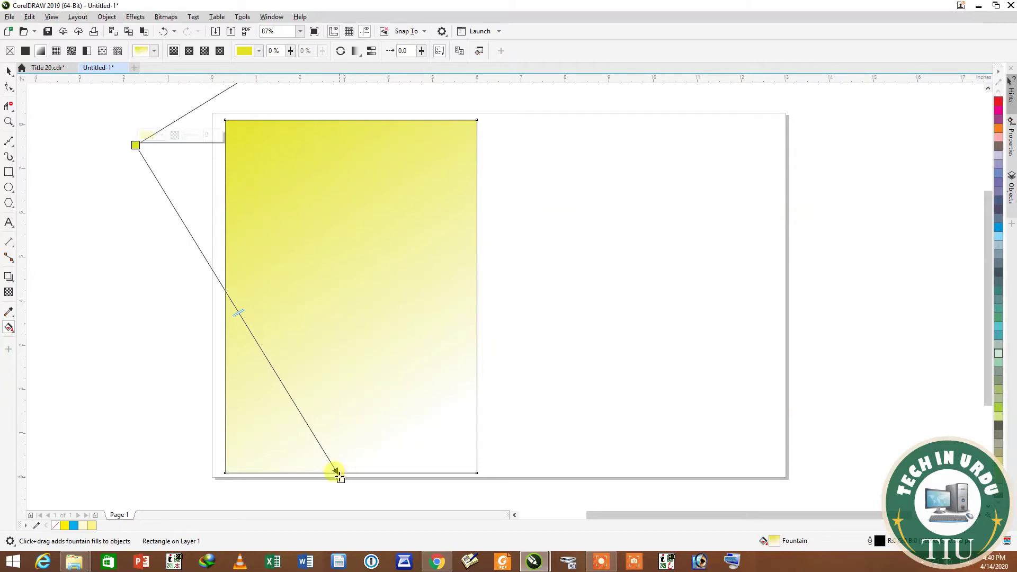
{"action": "left_click_drag", "start_coordinate": [337, 471], "coordinate": [456, 367]}
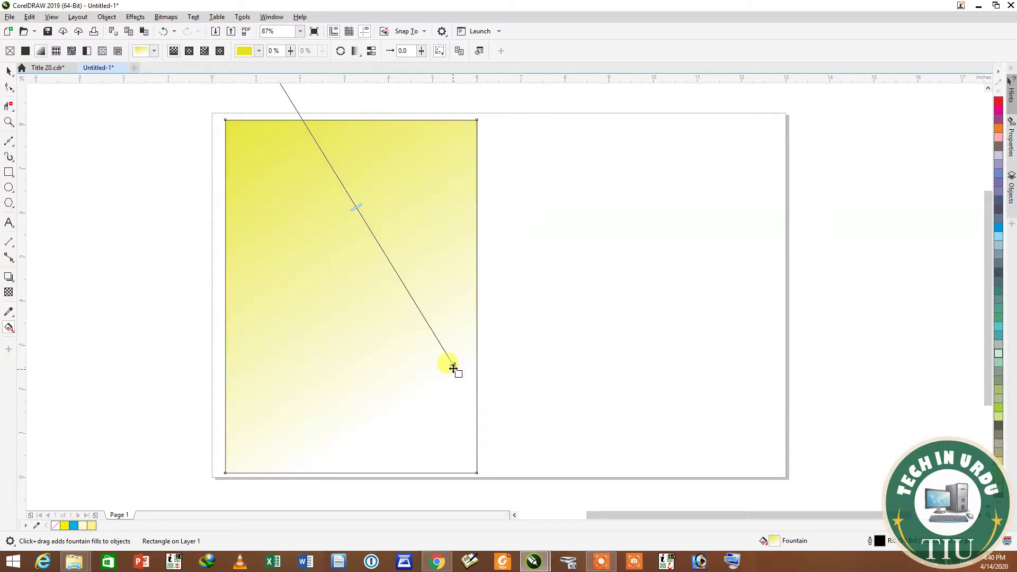
{"action": "left_click_drag", "start_coordinate": [453, 365], "coordinate": [431, 400]}
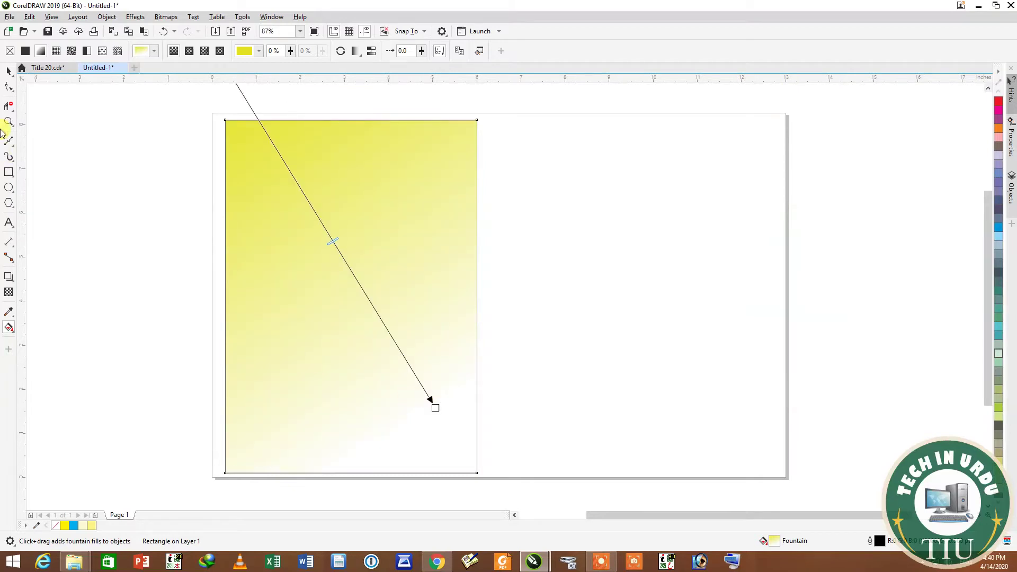
{"action": "left_click", "coordinate": [8, 73]}
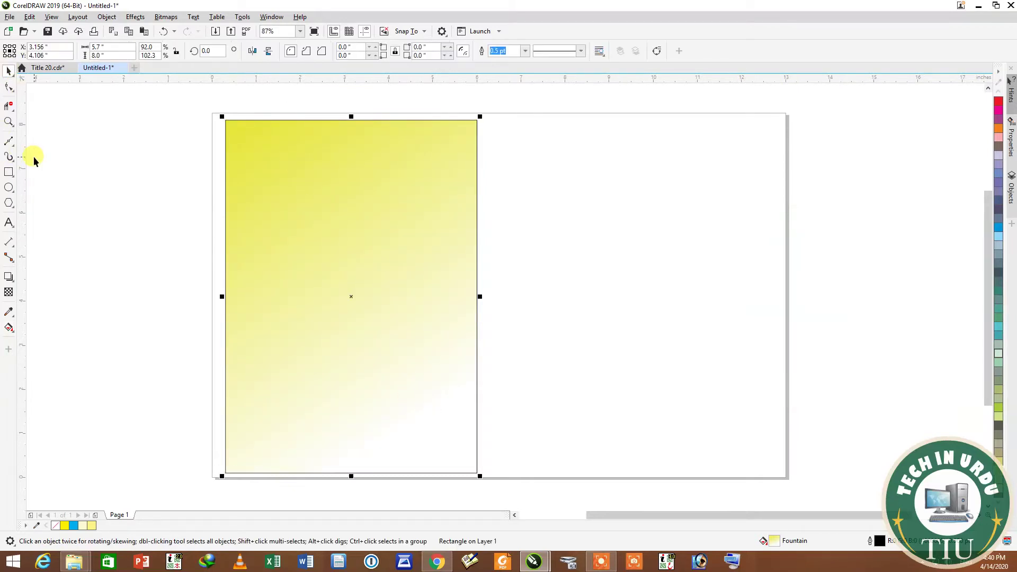
{"action": "left_click", "coordinate": [33, 157]}
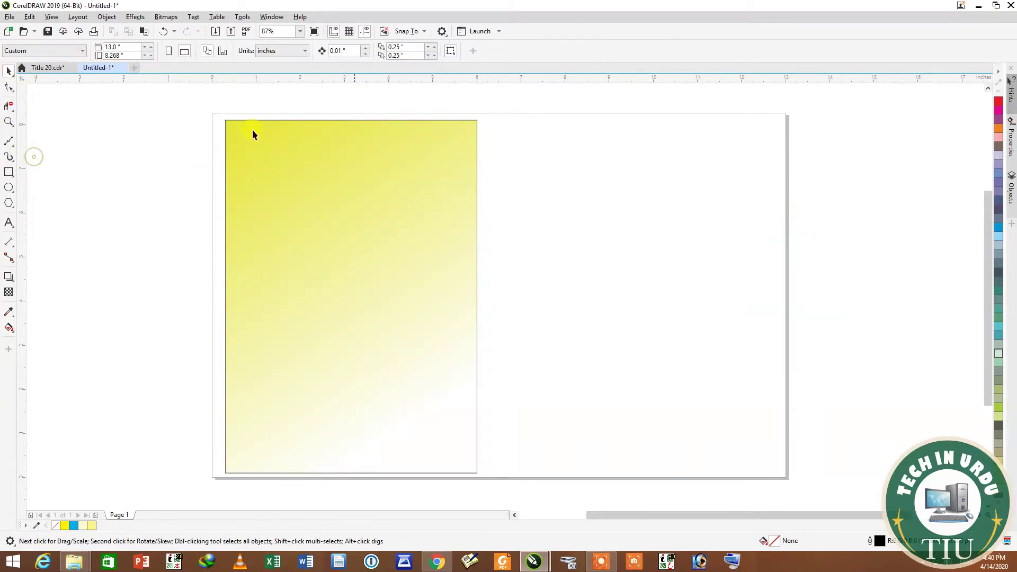
Draw an ellipse about 9.69 by 2.68 inches, place it across the rectangle's upper edge, and colour its fill and outline orange
{"action": "left_click", "coordinate": [9, 187]}
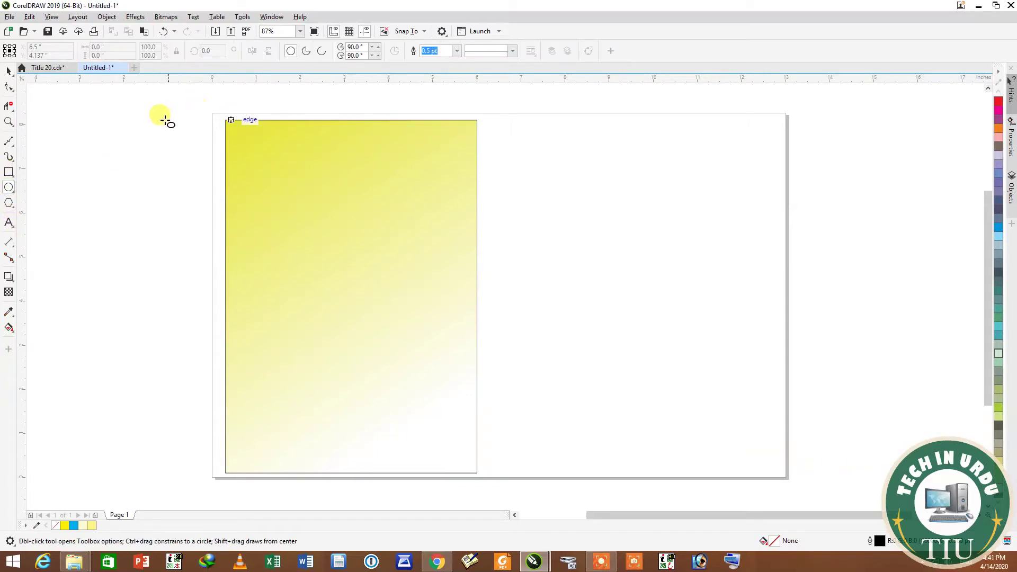
{"action": "left_click_drag", "start_coordinate": [93, 178], "coordinate": [523, 297]}
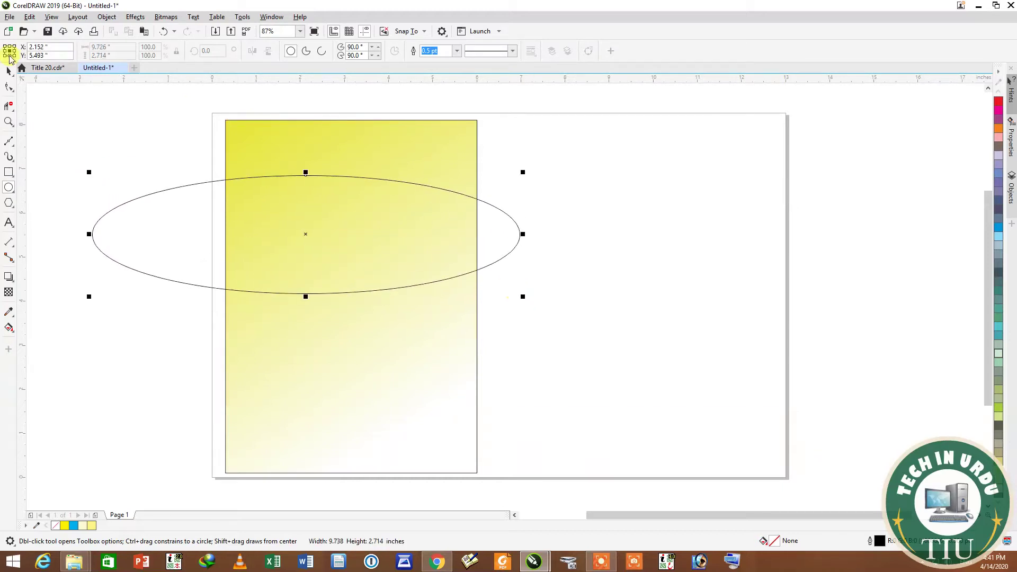
{"action": "left_click", "coordinate": [7, 71]}
{"action": "key", "text": "p"}
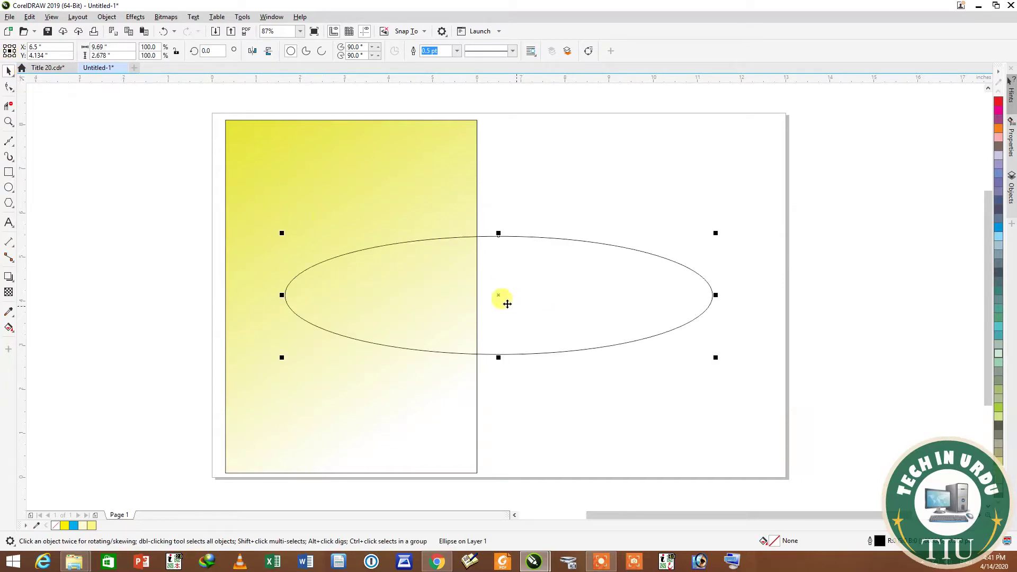
{"action": "left_click_drag", "start_coordinate": [492, 291], "coordinate": [354, 143]}
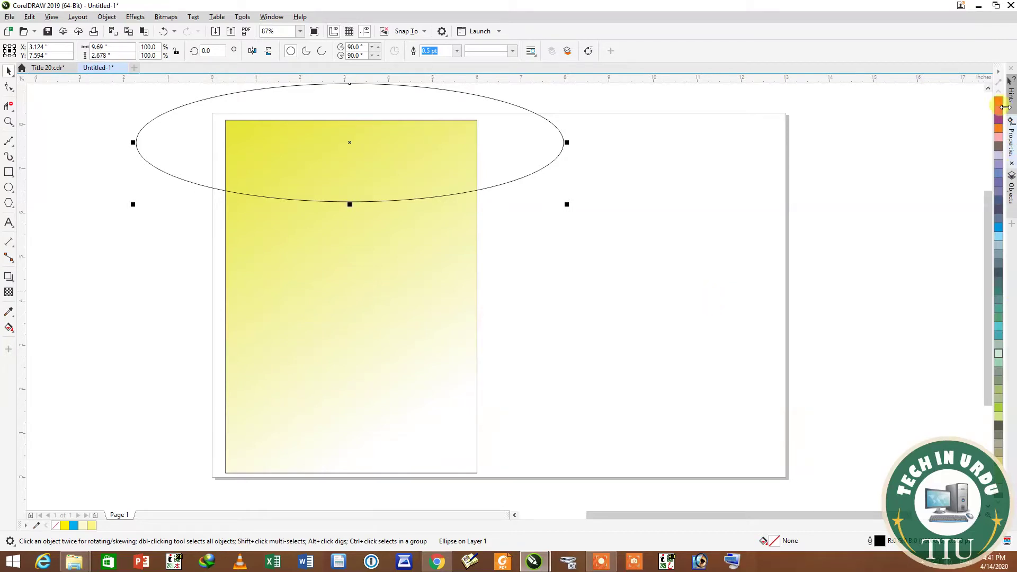
{"action": "left_click", "coordinate": [999, 128]}
{"action": "right_click", "coordinate": [998, 129]}
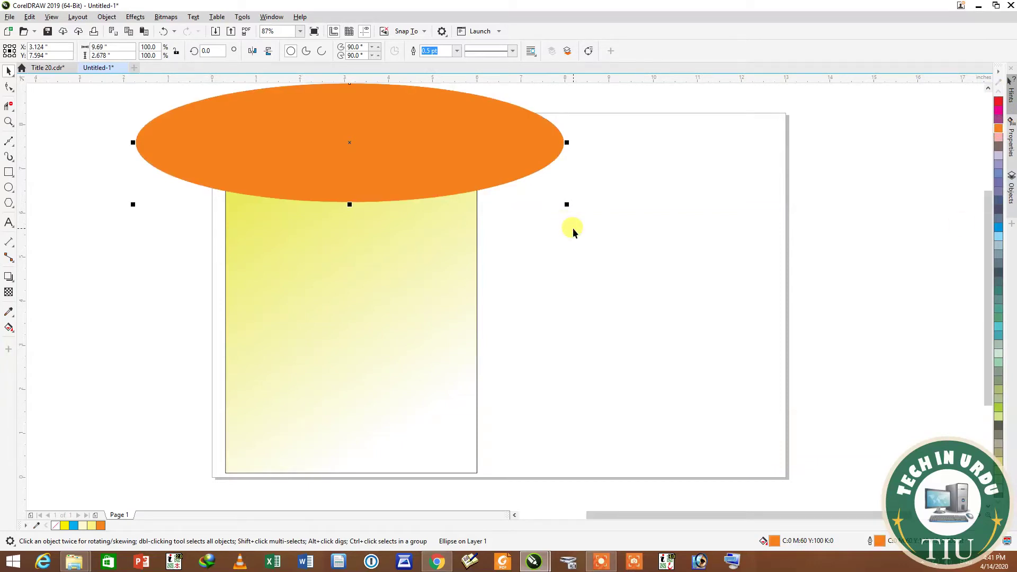
Stack two duplicates of the ellipse slightly higher, filling the first brown-grey (C0 M20 Y20 K60) and the second dark purple (C40 M40 Y0 K60)
{"action": "key", "text": "Up"}
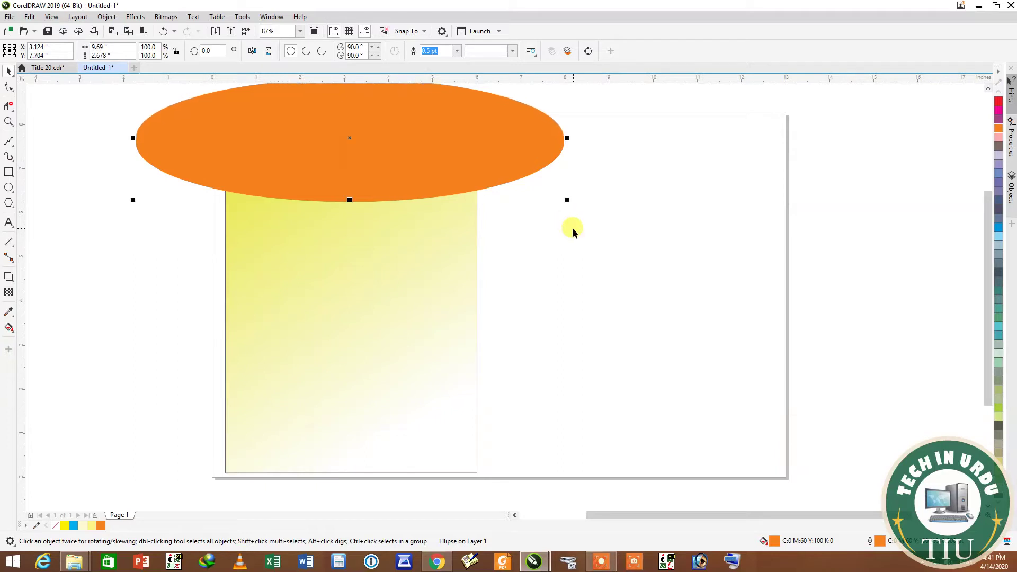
{"action": "left_click", "coordinate": [999, 148]}
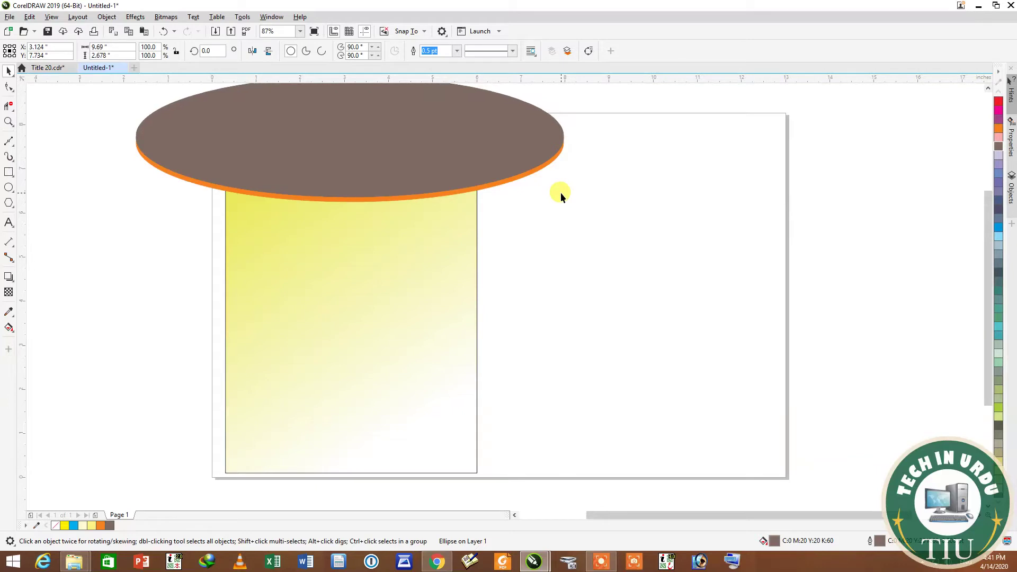
{"action": "left_click", "coordinate": [997, 229]}
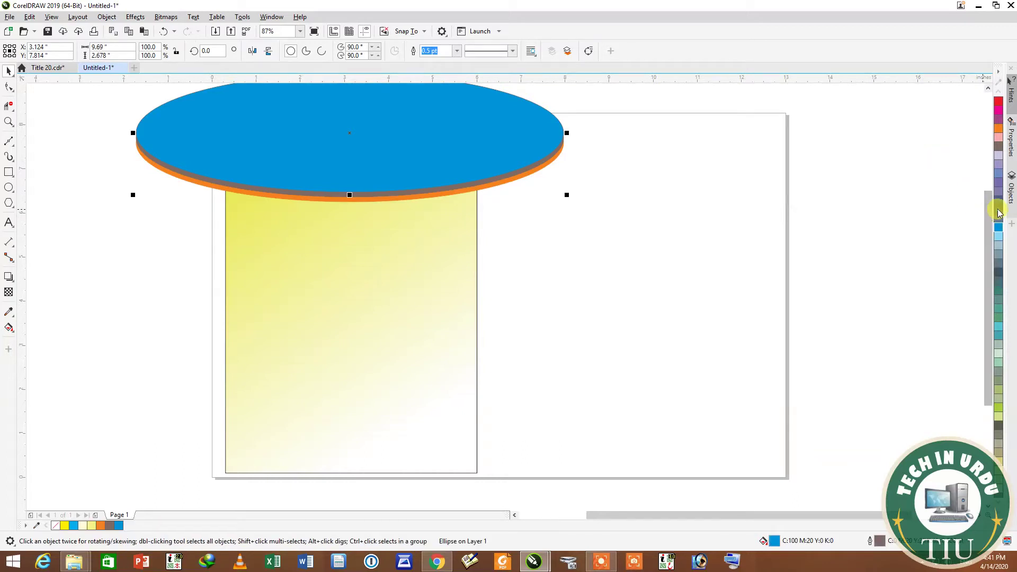
{"action": "left_click", "coordinate": [998, 212]}
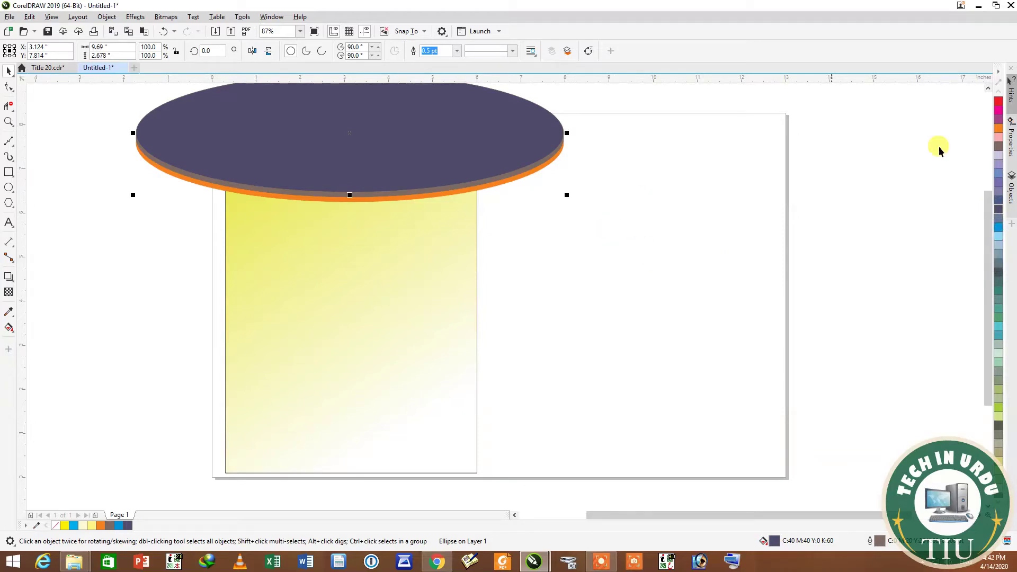
Nudge the brown-grey middle ellipse down to Y 7.644 inches, leaving a thin orange rim below it
{"action": "left_click", "coordinate": [9, 122]}
{"action": "left_click_drag", "start_coordinate": [118, 133], "coordinate": [592, 233]}
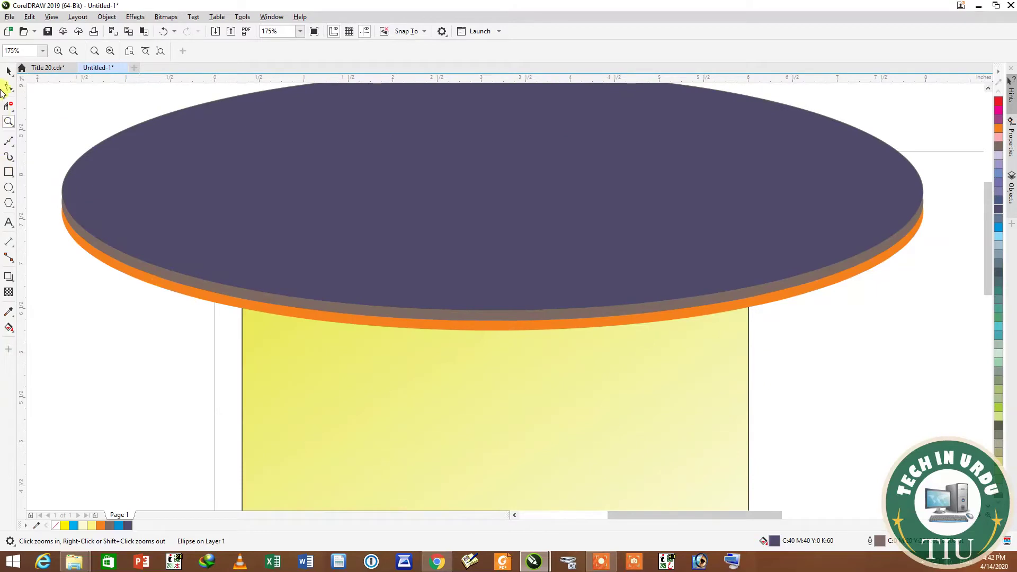
{"action": "left_click", "coordinate": [9, 71]}
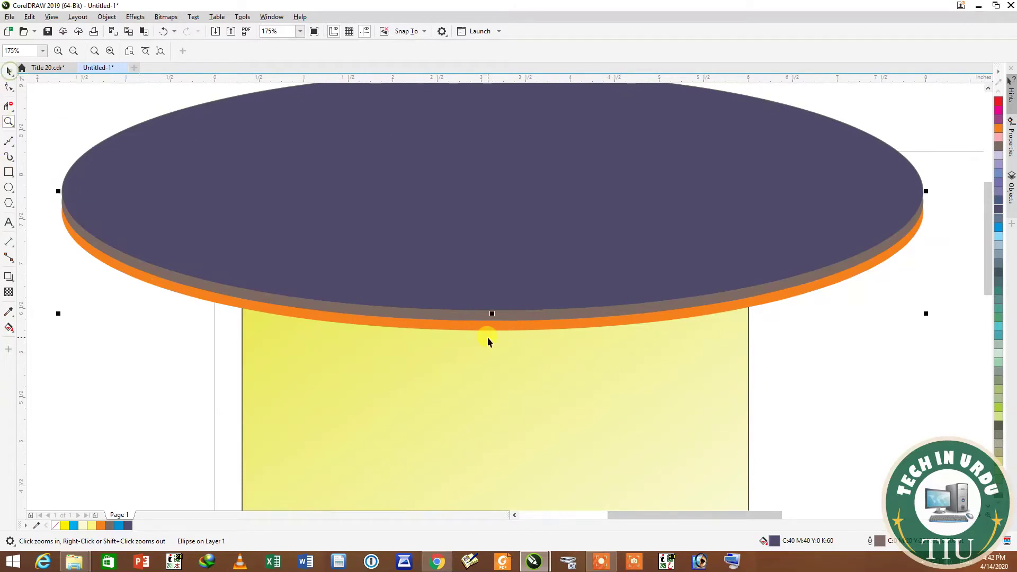
{"action": "left_click", "coordinate": [903, 352]}
{"action": "left_click", "coordinate": [726, 301]}
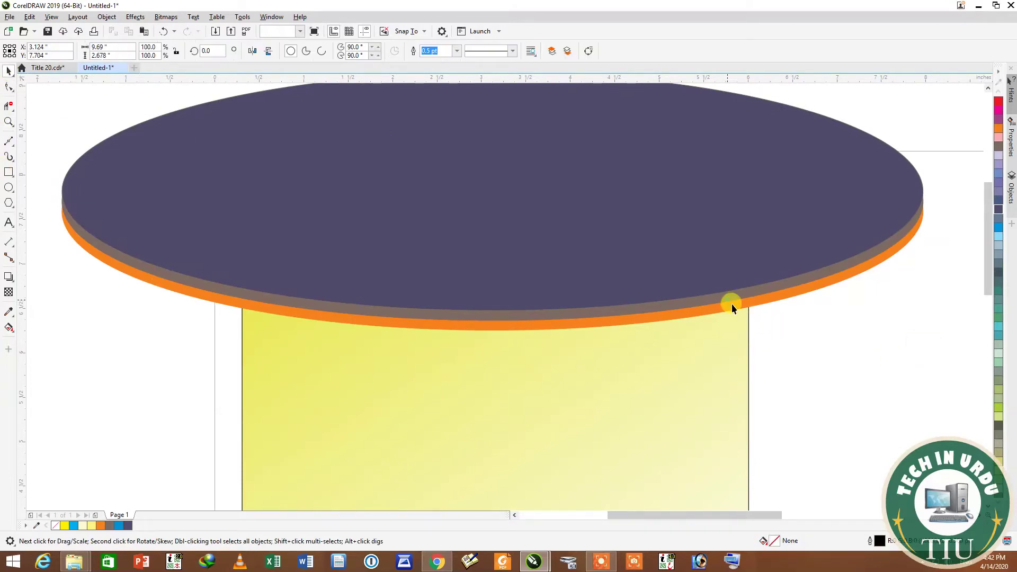
{"action": "key", "text": "Down"}
{"action": "key", "text": "Down"}
{"action": "key", "text": "Down"}
{"action": "key", "text": "Down"}
{"action": "key", "text": "Down"}
{"action": "key", "text": "Down"}
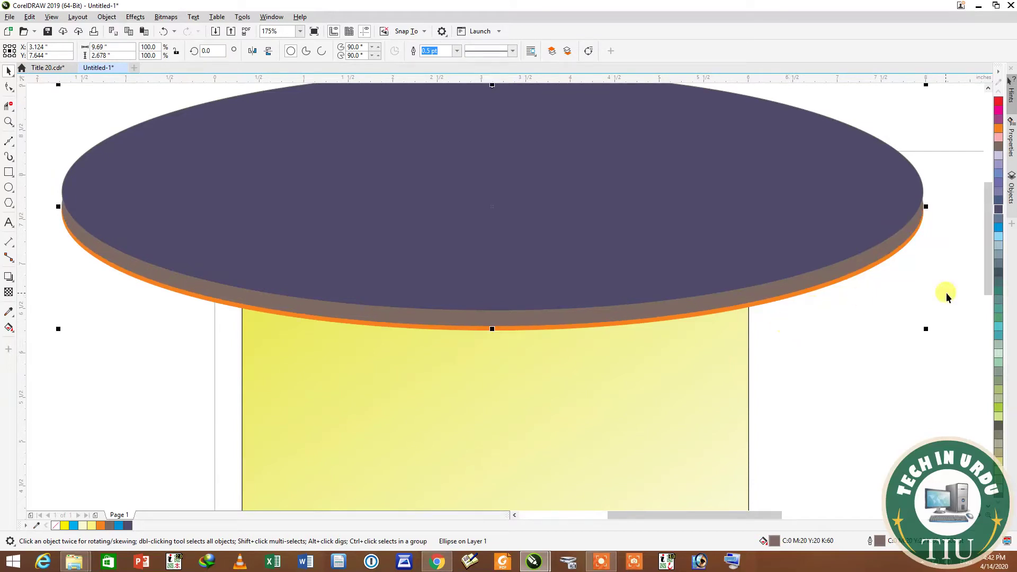
Fill the middle ellipse with dark teal (C40 M0 Y20 K60)
{"action": "left_click", "coordinate": [999, 283]}
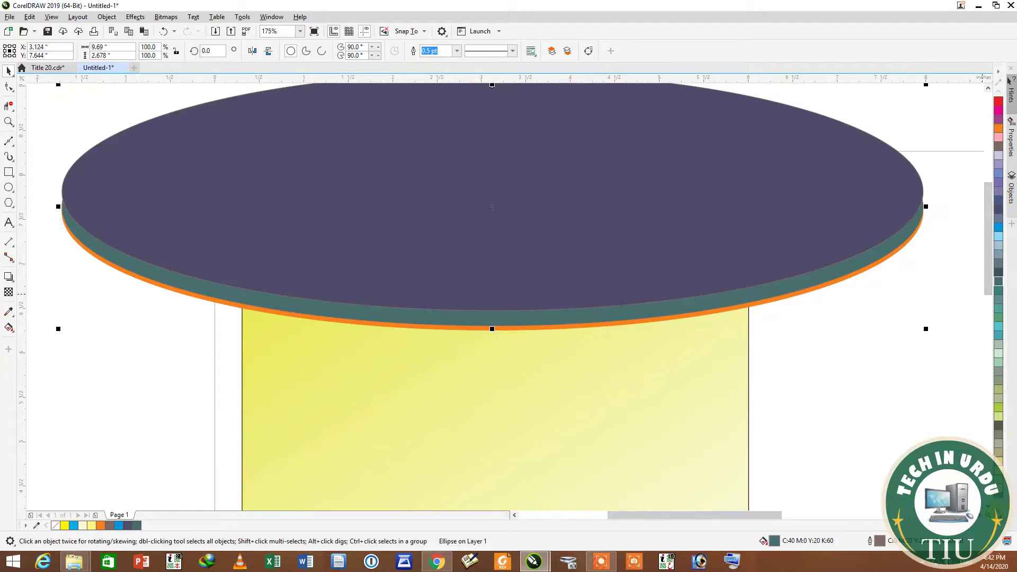
{"action": "left_click", "coordinate": [998, 505]}
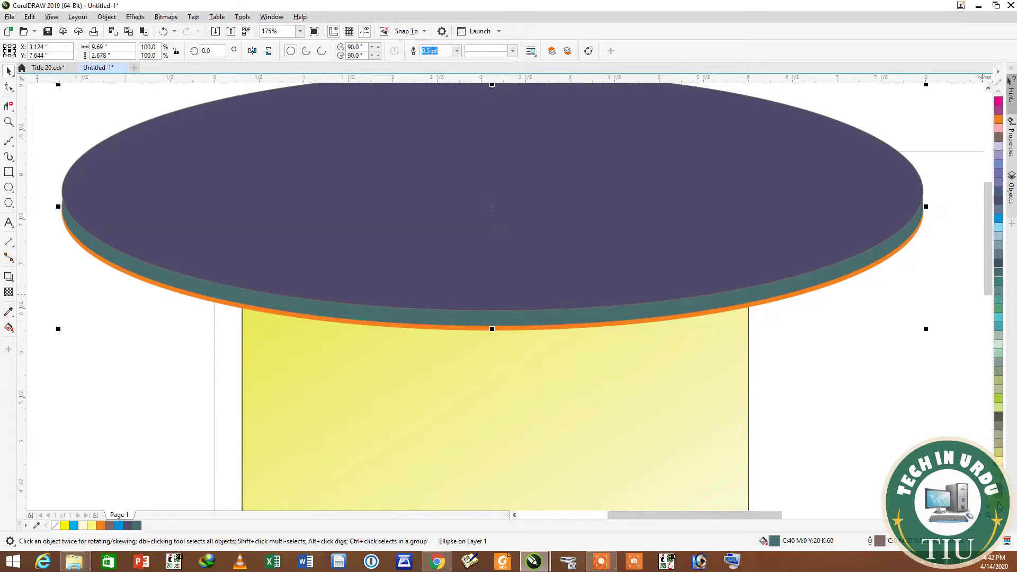
{"action": "left_click", "coordinate": [998, 504]}
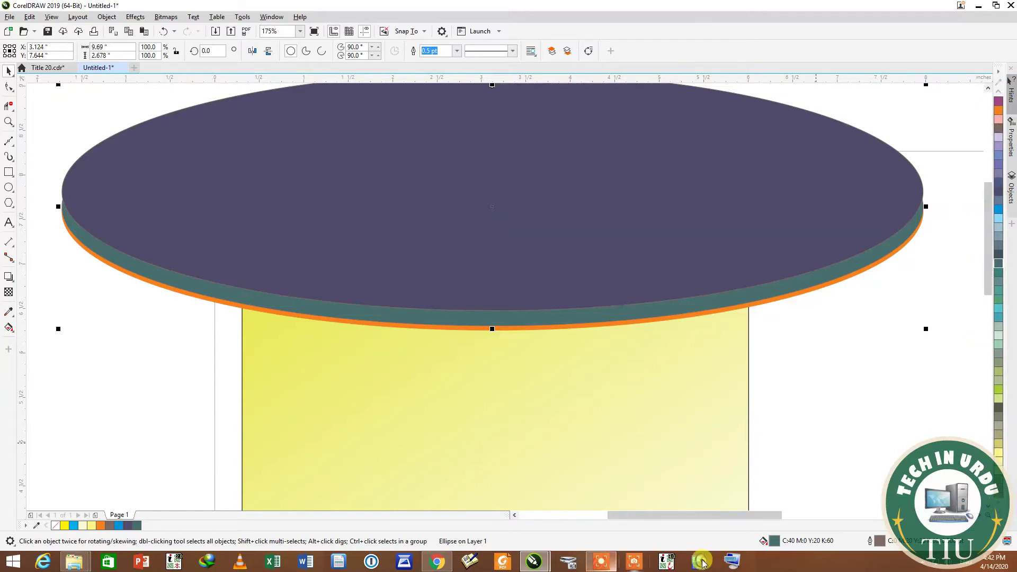
{"action": "right_click", "coordinate": [880, 544]}
{"action": "left_click", "coordinate": [844, 463]}
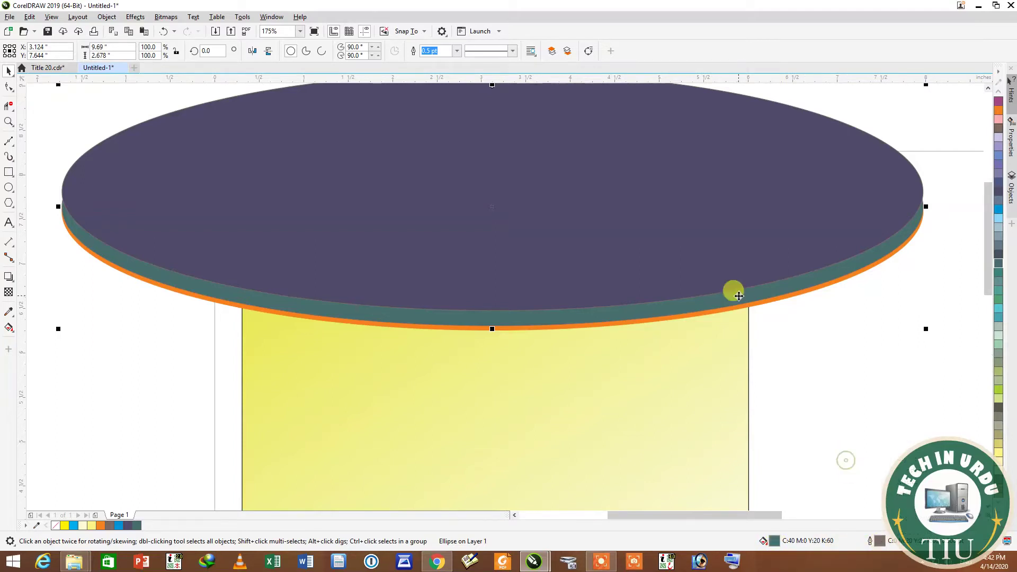
{"action": "right_click", "coordinate": [880, 544]}
{"action": "left_click", "coordinate": [817, 424]}
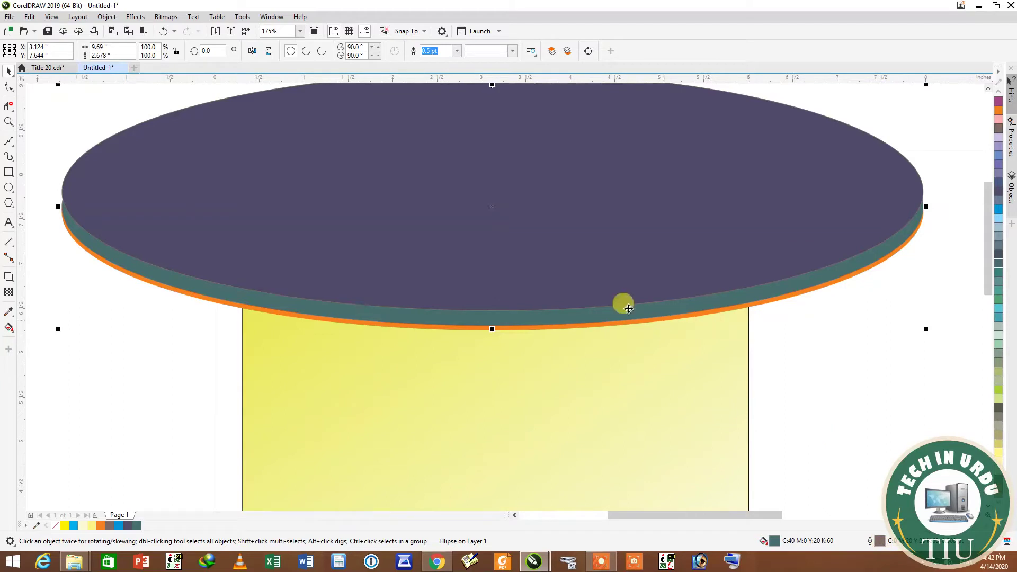
Outline the middle ellipse in dark purple (C40 M40 Y0 K60) and fill the top ellipse brown-grey (C0 M20 Y20 K60)
{"action": "left_click", "coordinate": [131, 527]}
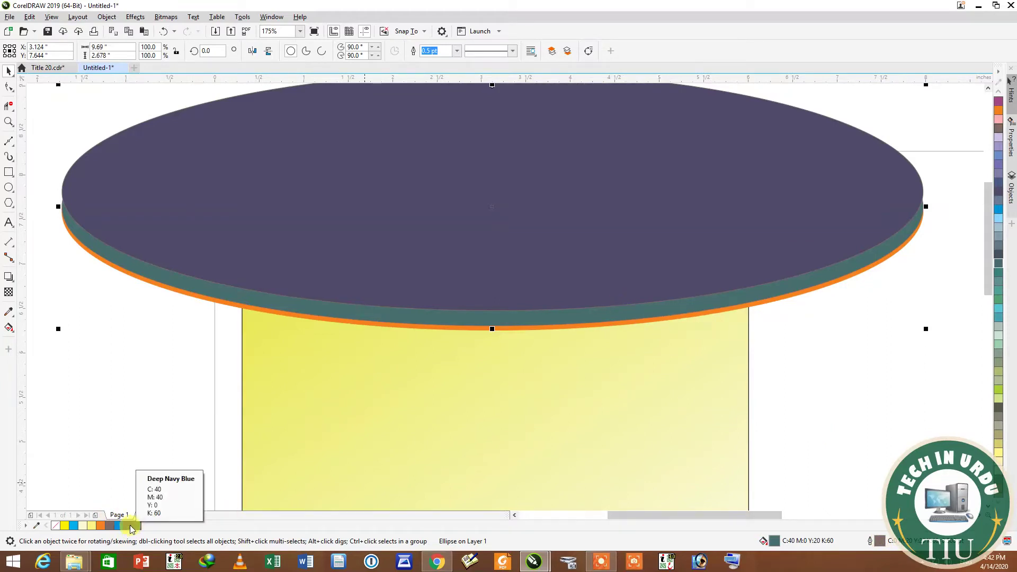
{"action": "right_click", "coordinate": [131, 528]}
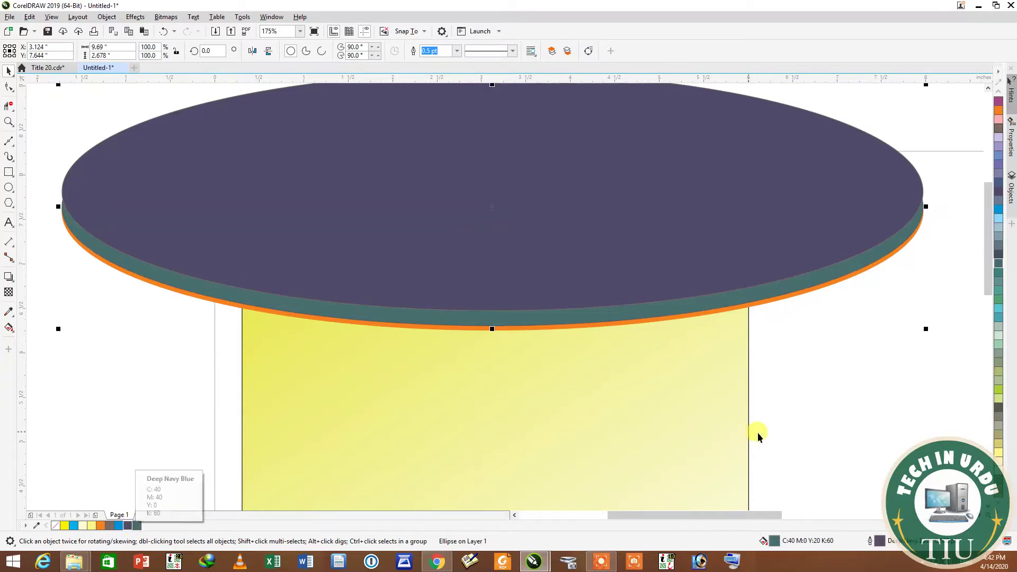
{"action": "left_click", "coordinate": [518, 263]}
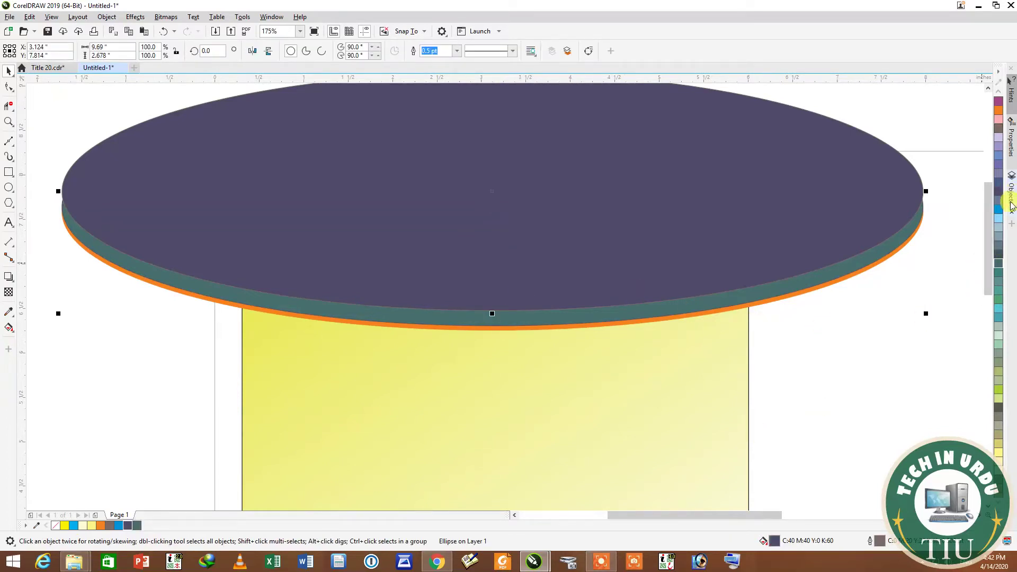
{"action": "left_click", "coordinate": [997, 131]}
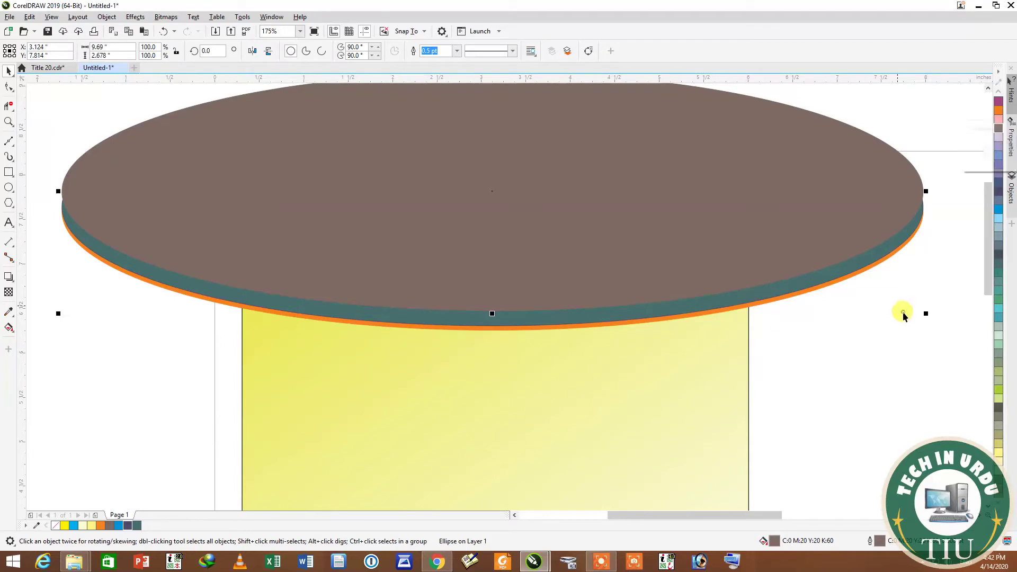
Recolour the middle ellipse's fill and outline light yellow (C0 M0 Y60 K0)
{"action": "left_click", "coordinate": [903, 312]}
{"action": "left_click", "coordinate": [759, 291]}
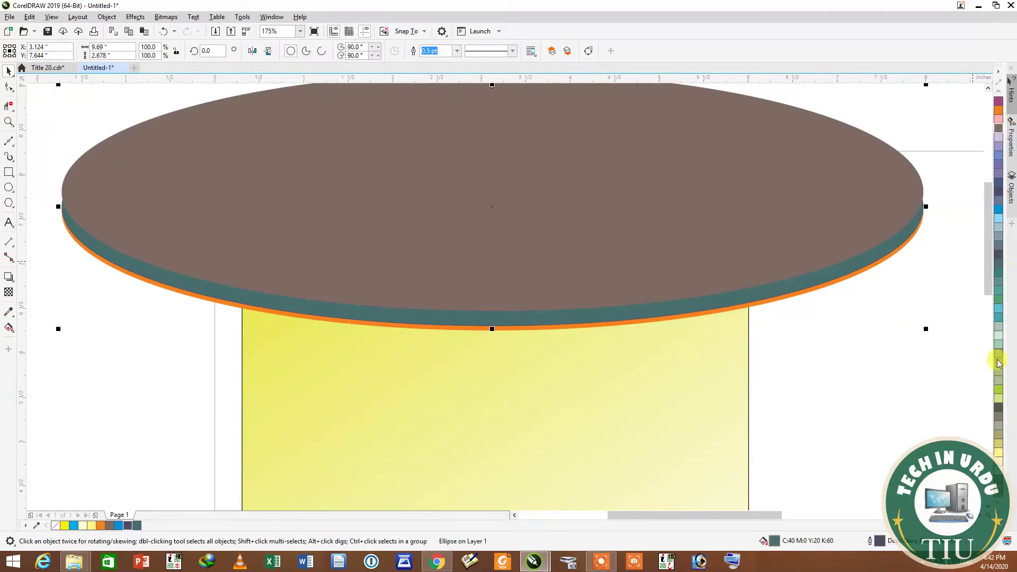
{"action": "left_click", "coordinate": [999, 451]}
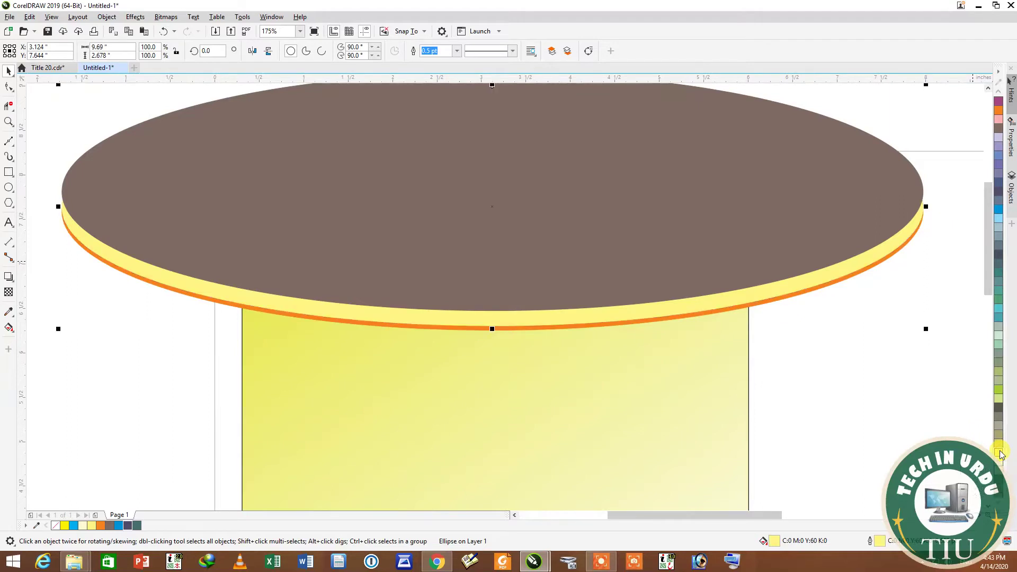
Nudge the top brown-grey ellipse down to Y 7.694 inches, narrowing the yellow band beneath it
{"action": "left_click", "coordinate": [601, 248]}
{"action": "left_click", "coordinate": [789, 274]}
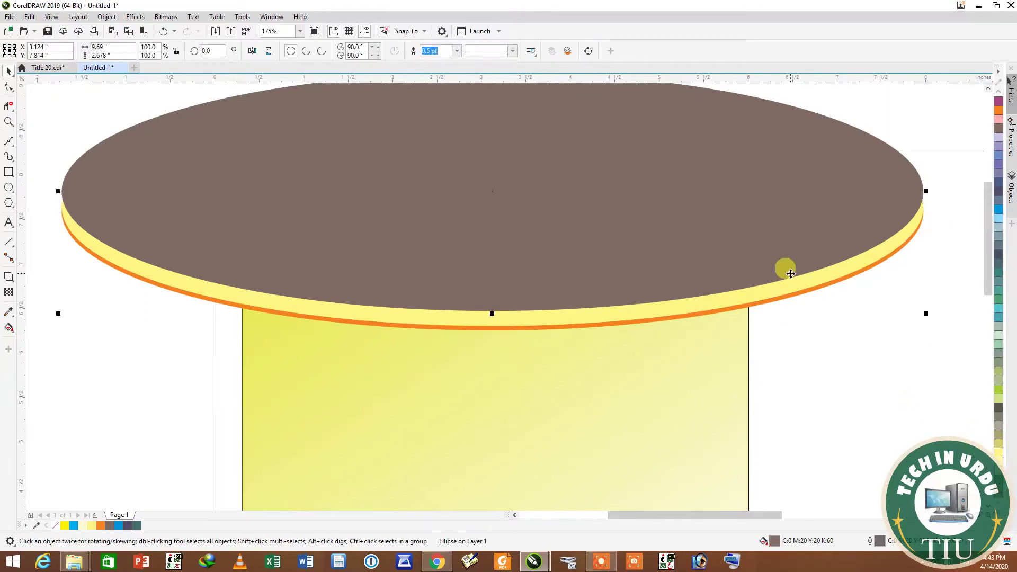
{"action": "key", "text": "Down"}
{"action": "key", "text": "Down"}
{"action": "key", "text": "Down"}
{"action": "key", "text": "Down"}
{"action": "key", "text": "Down"}
{"action": "key", "text": "Down"}
{"action": "key", "text": "Down"}
{"action": "key", "text": "Down"}
{"action": "key", "text": "Down"}
{"action": "key", "text": "Down"}
{"action": "key", "text": "Down"}
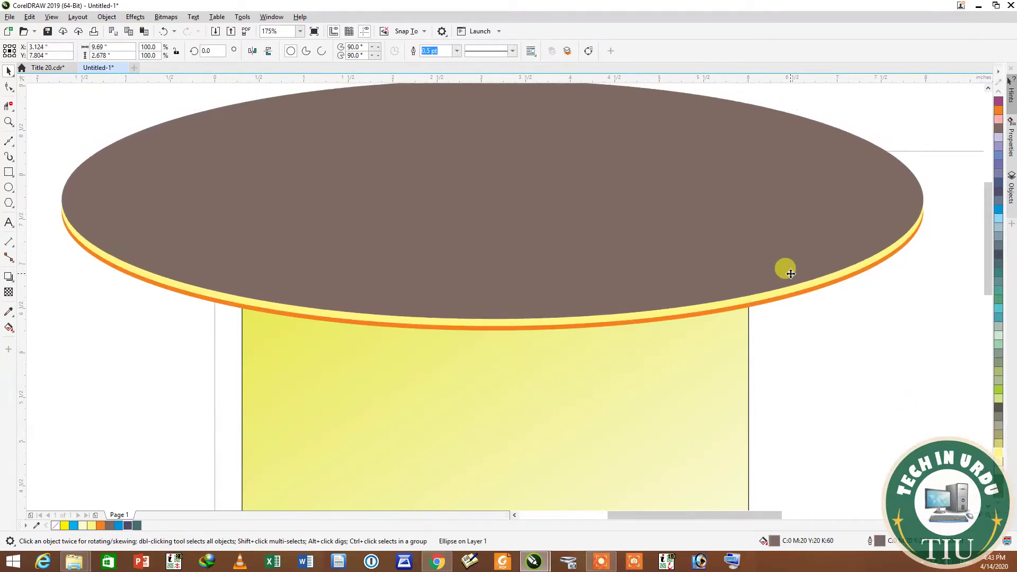
{"action": "key", "text": "Down"}
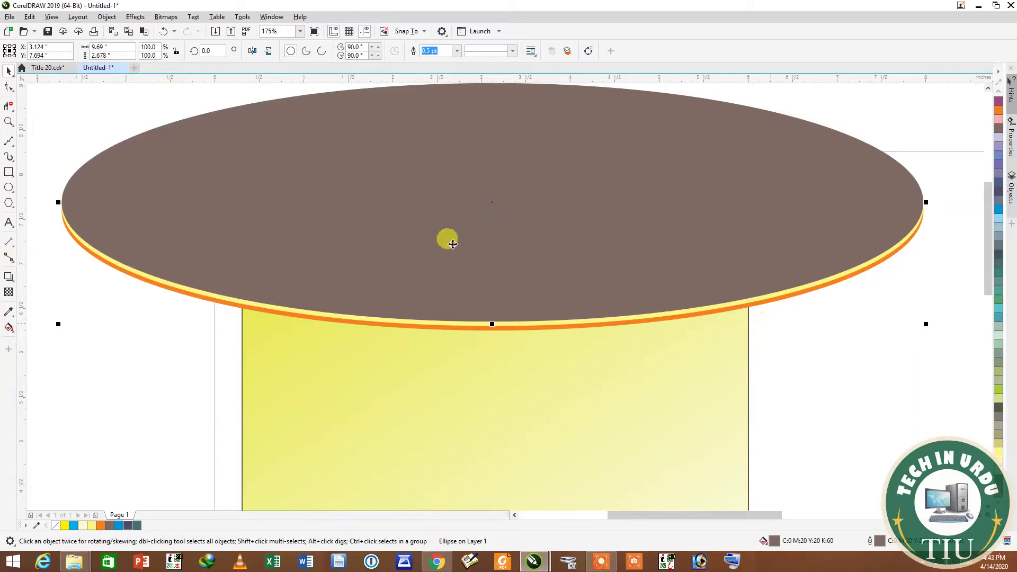
Select all three stacked header ellipses and group them
{"action": "left_click", "coordinate": [9, 122]}
{"action": "right_click", "coordinate": [339, 165]}
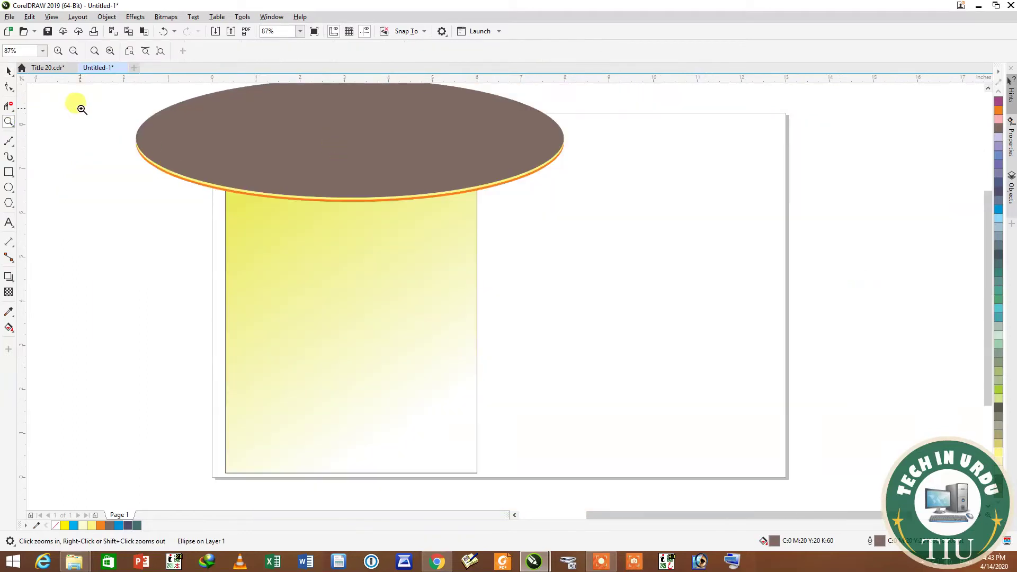
{"action": "key", "text": "space"}
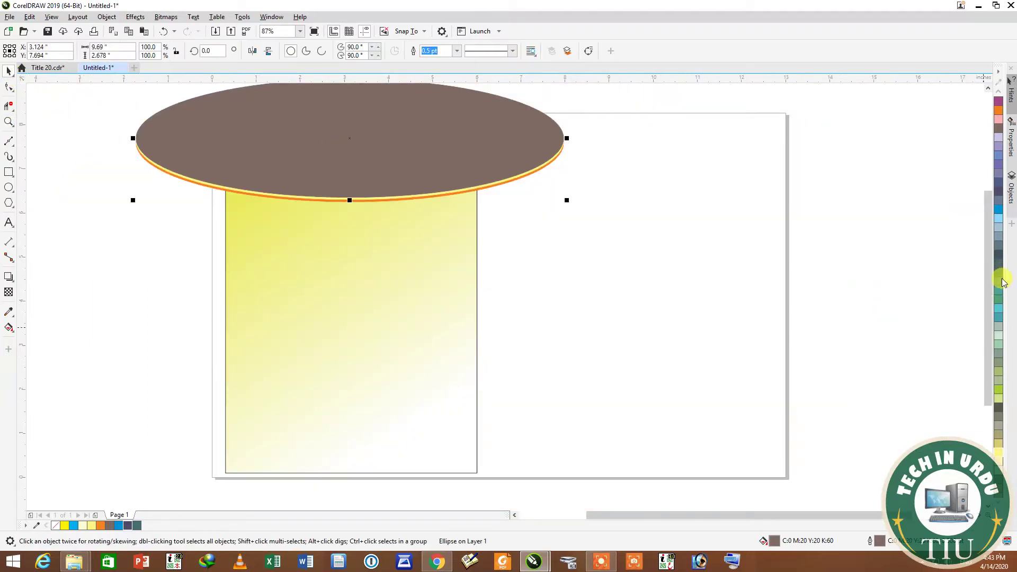
{"action": "scroll", "coordinate": [853, 261], "scroll_direction": "up", "scroll_amount": 2}
{"action": "left_click_drag", "start_coordinate": [91, 99], "coordinate": [648, 324]}
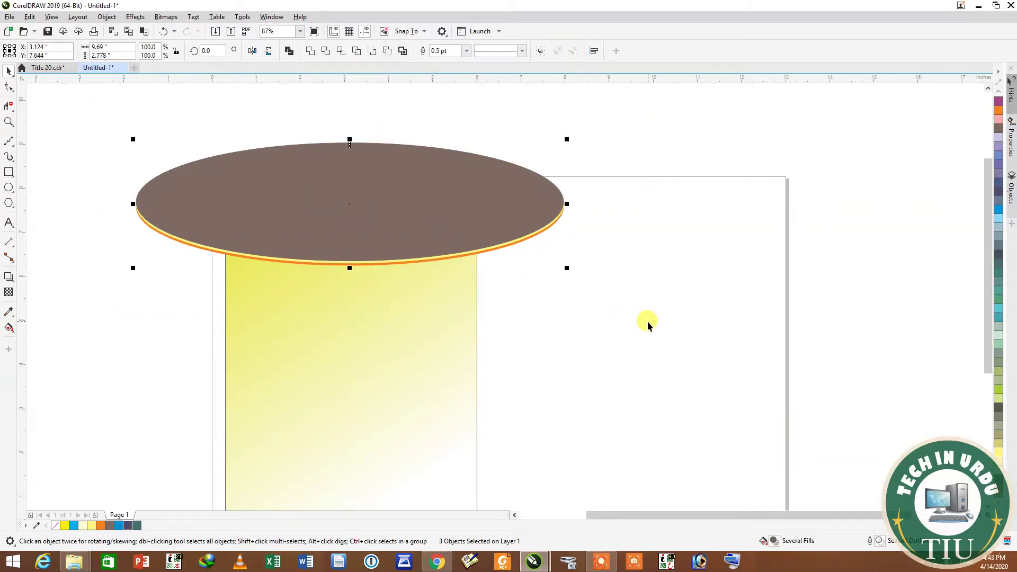
{"action": "key", "text": "ctrl+g"}
PowerClip the grouped header ellipses inside the yellow gradient rectangle
{"action": "right_click", "coordinate": [317, 206]}
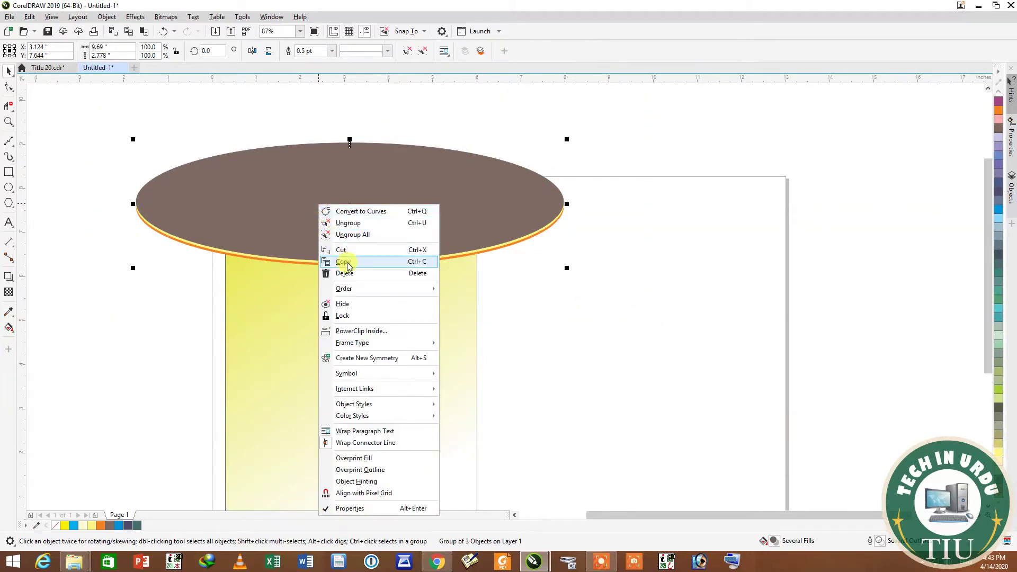
{"action": "left_click", "coordinate": [364, 331]}
{"action": "left_click", "coordinate": [358, 327]}
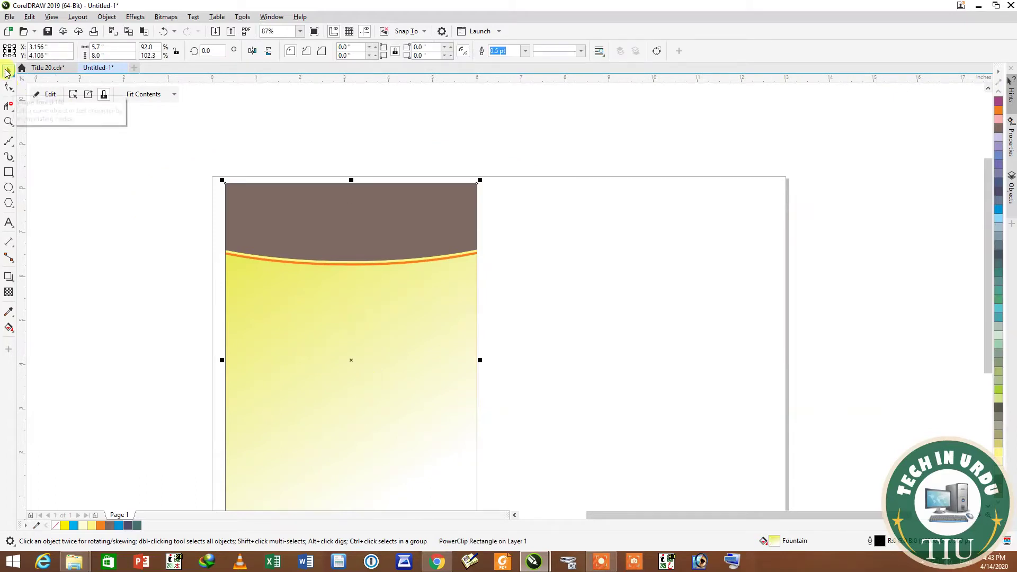
{"action": "left_click", "coordinate": [80, 197]}
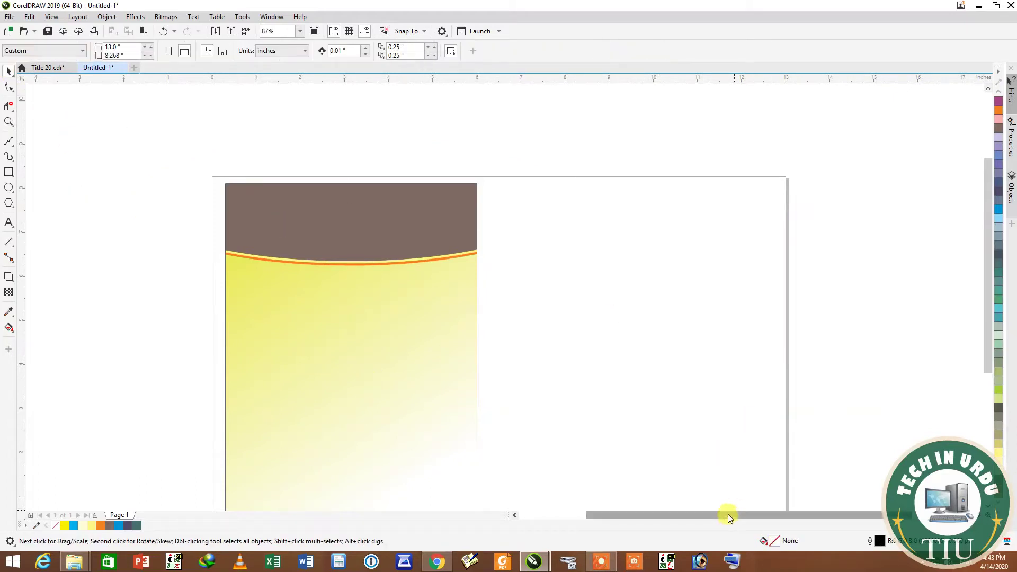
{"action": "left_click_drag", "start_coordinate": [727, 516], "coordinate": [687, 513]}
{"action": "left_click_drag", "start_coordinate": [994, 239], "coordinate": [987, 269]}
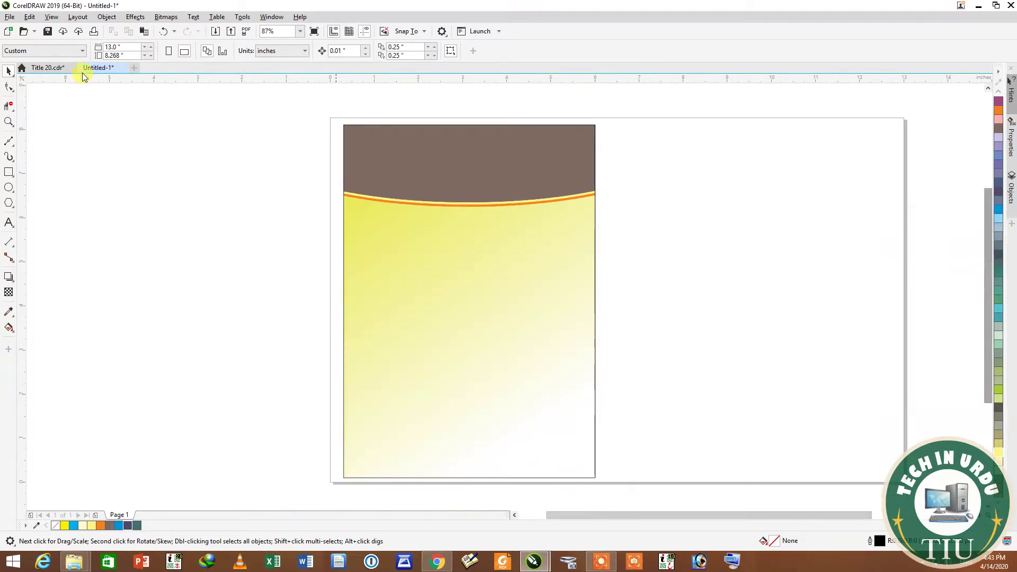
In the PowerClip contents, colour the top ellipse's fill and outline Murky Green (#333300) and nudge it down to Y 7.684 inches
{"action": "left_click", "coordinate": [50, 68]}
{"action": "left_click", "coordinate": [84, 69]}
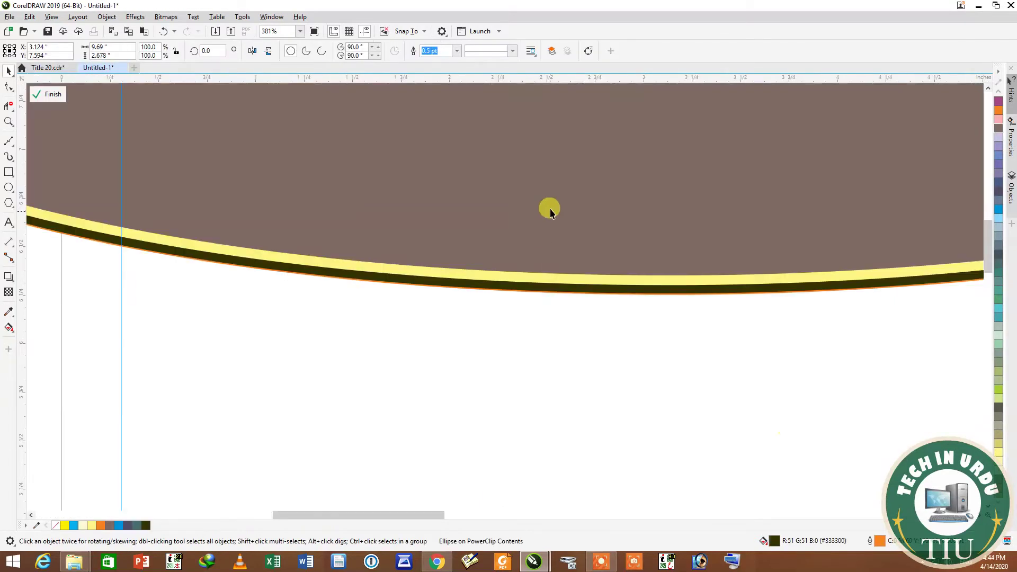
{"action": "left_click", "coordinate": [542, 199]}
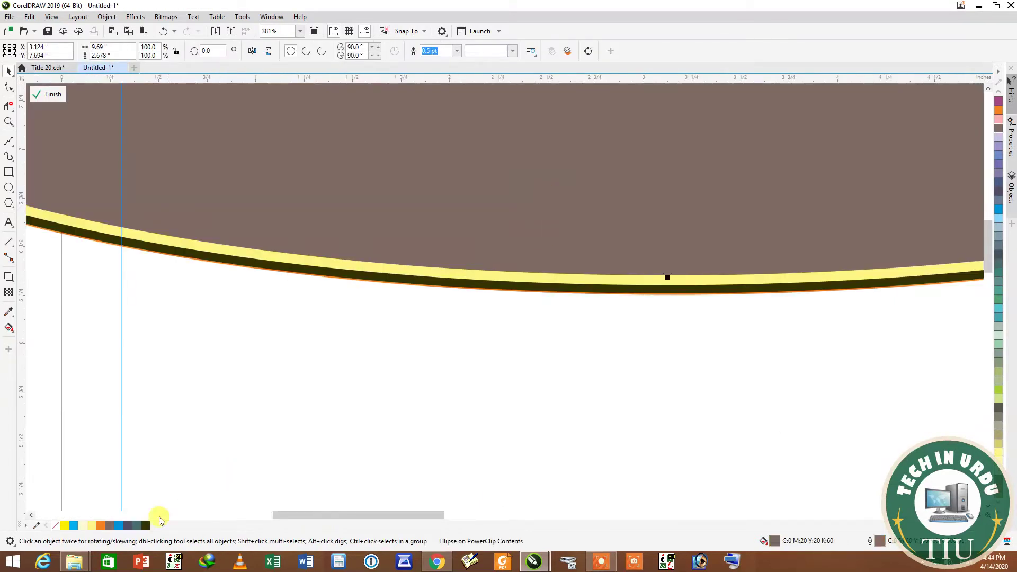
{"action": "left_click", "coordinate": [147, 525]}
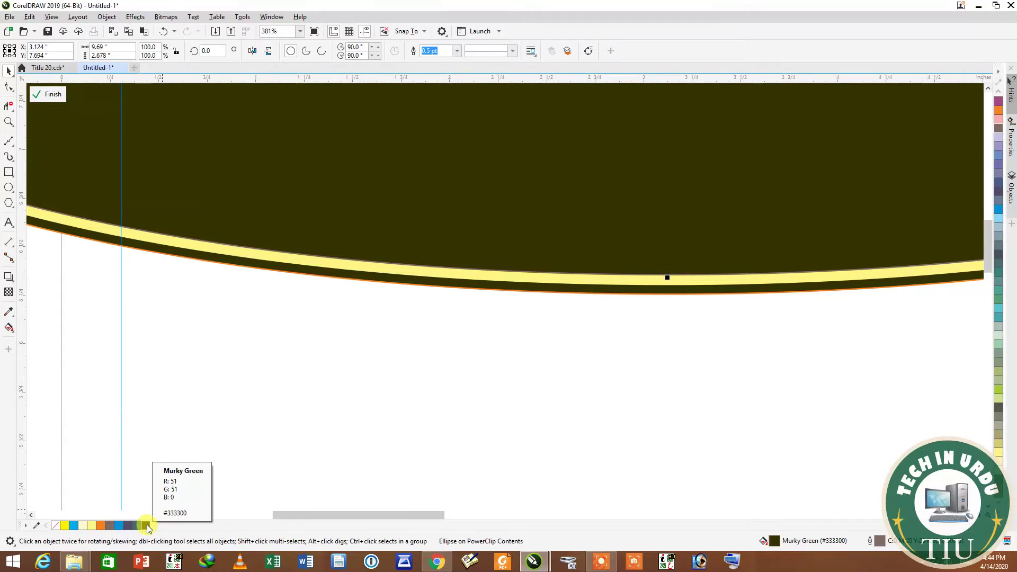
{"action": "right_click", "coordinate": [147, 525]}
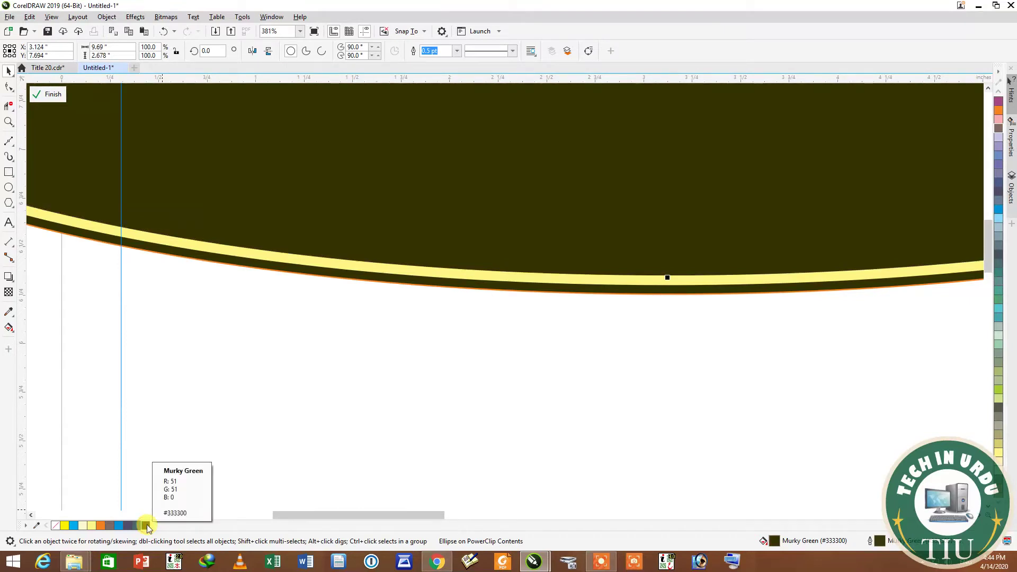
{"action": "key", "text": "Down"}
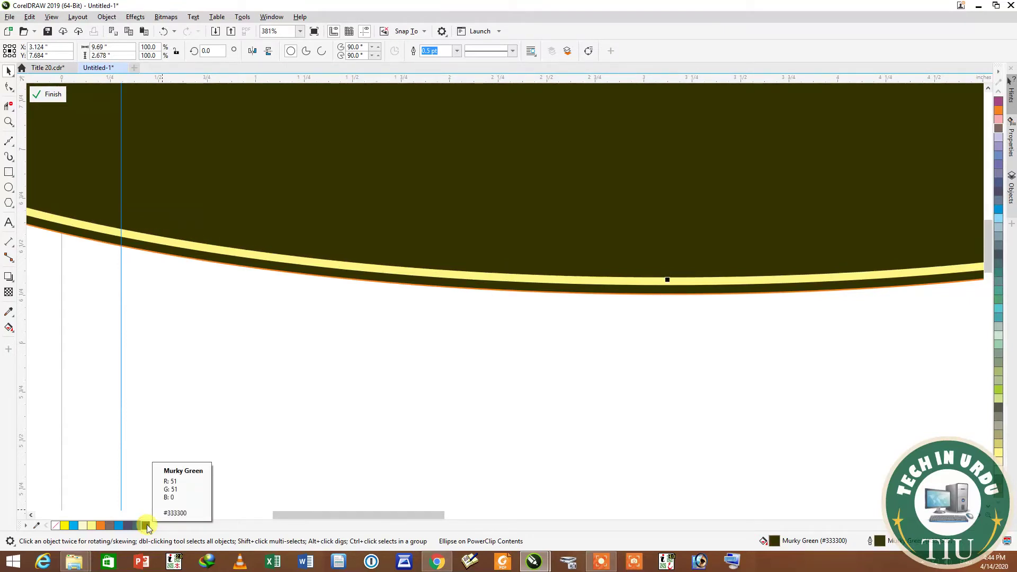
Set the lowest header ellipse's outline to Murky Green (#333300) and finish editing the PowerClip contents
{"action": "left_click", "coordinate": [457, 285]}
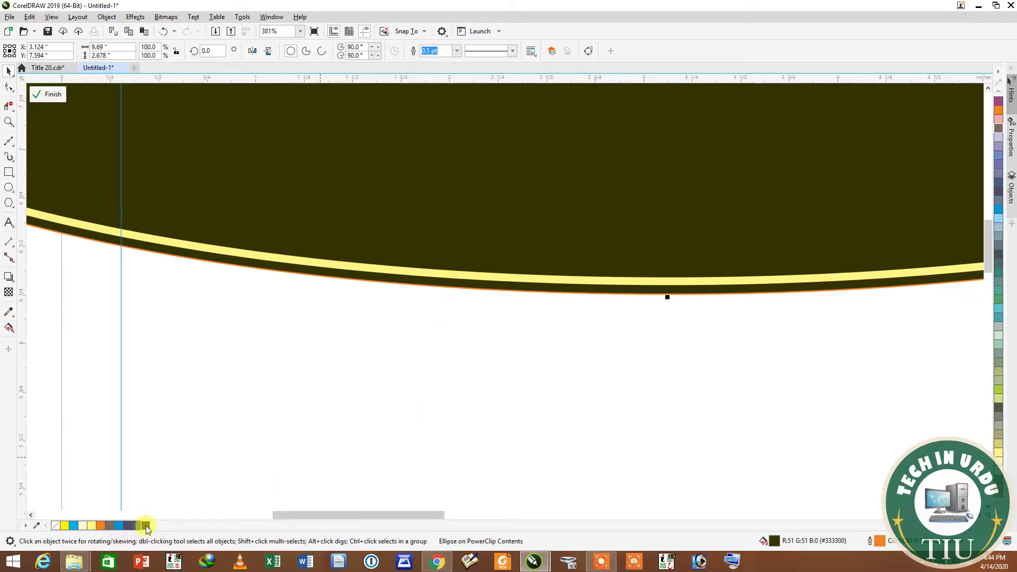
{"action": "right_click", "coordinate": [146, 526]}
{"action": "left_click", "coordinate": [50, 94]}
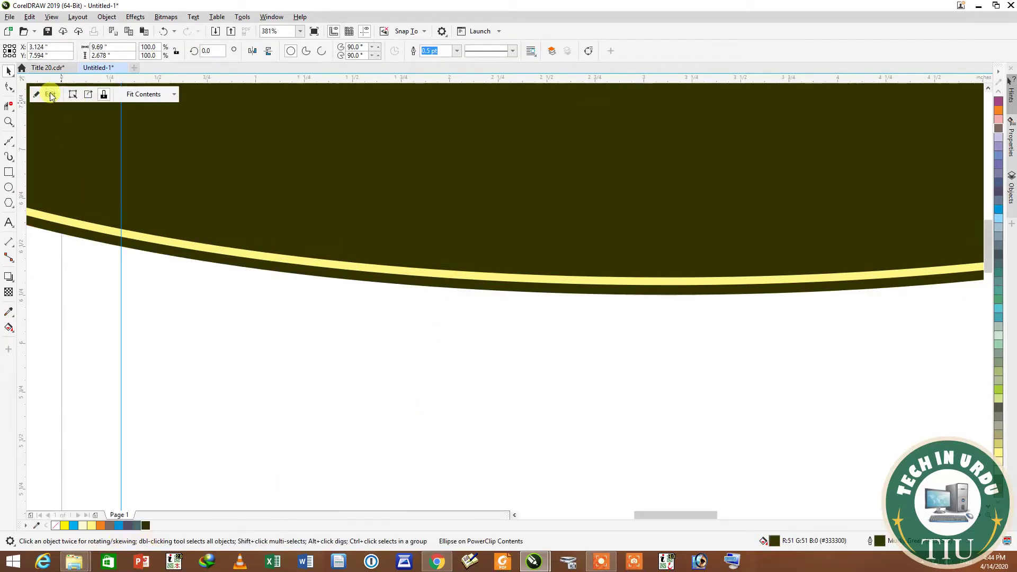
{"action": "left_click", "coordinate": [9, 122]}
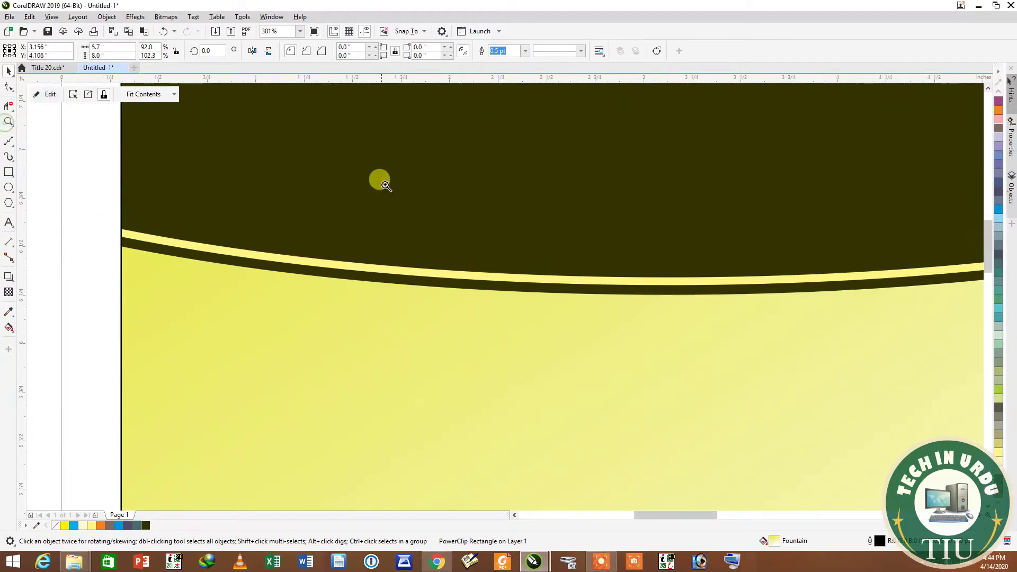
{"action": "right_click", "coordinate": [385, 185]}
{"action": "left_click_drag", "start_coordinate": [310, 104], "coordinate": [631, 247]}
{"action": "right_click", "coordinate": [550, 243]}
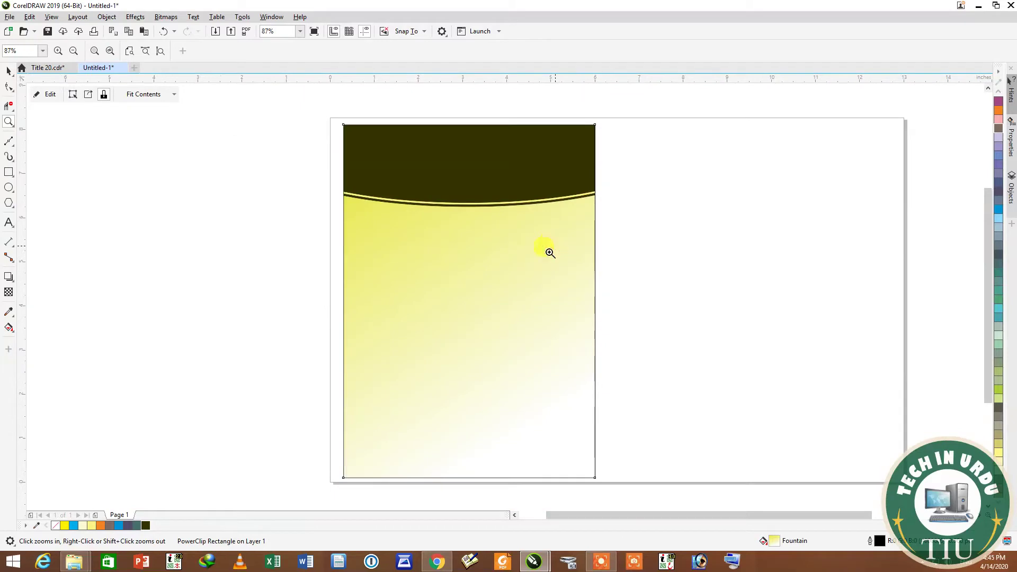
{"action": "left_click", "coordinate": [8, 70]}
{"action": "left_click", "coordinate": [665, 223]}
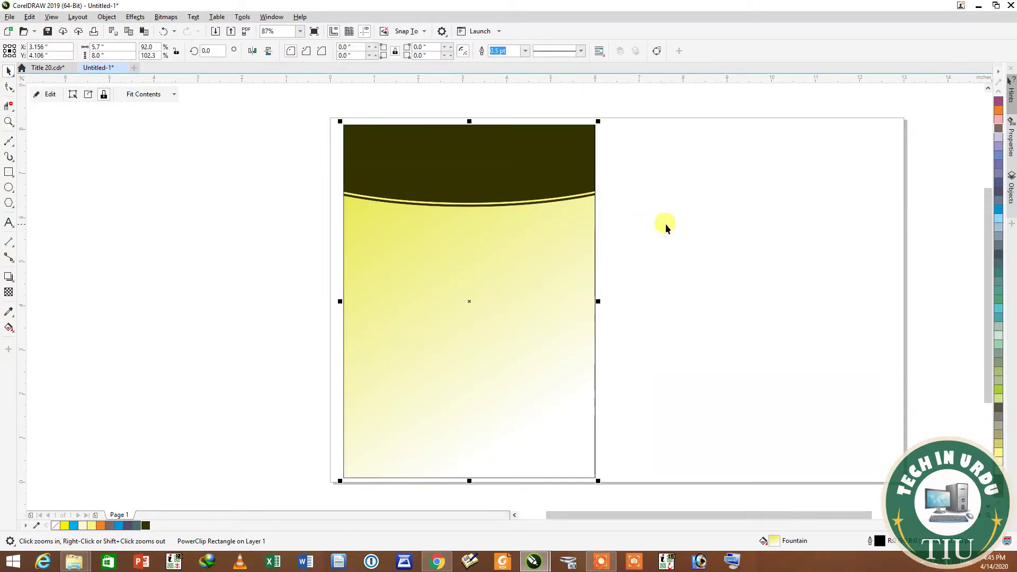
{"action": "left_click", "coordinate": [532, 169]}
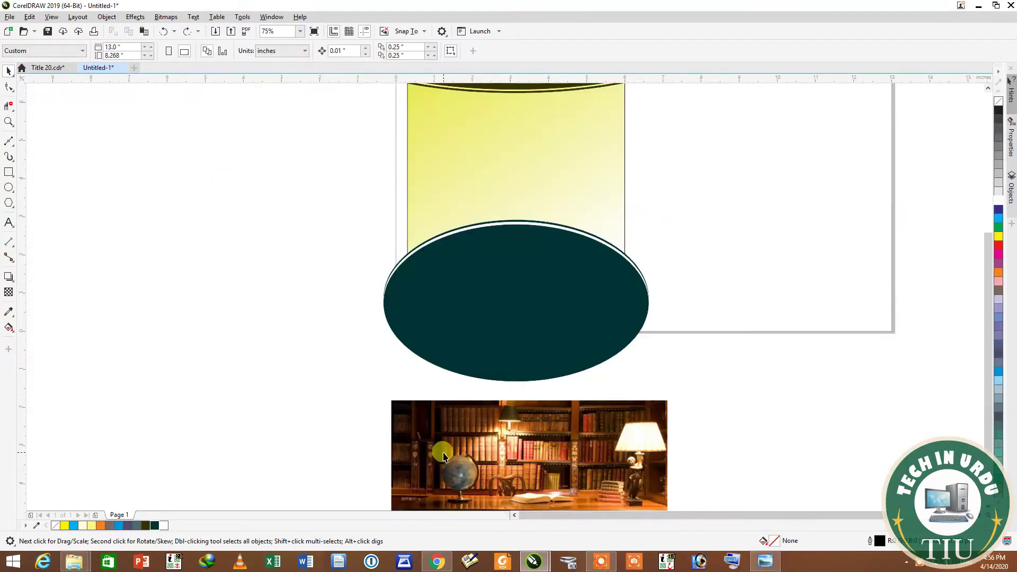
PowerClip the library photo inside the dark green ellipse at the rectangle's lower edge
{"action": "left_click", "coordinate": [444, 453]}
{"action": "right_click", "coordinate": [444, 452]}
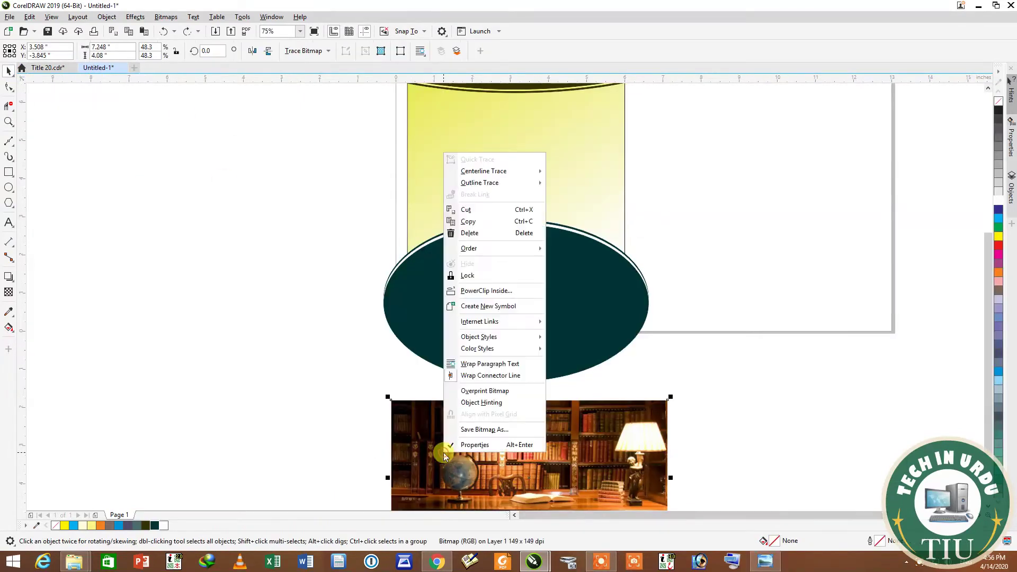
{"action": "left_click", "coordinate": [490, 291]}
{"action": "left_click", "coordinate": [488, 279]}
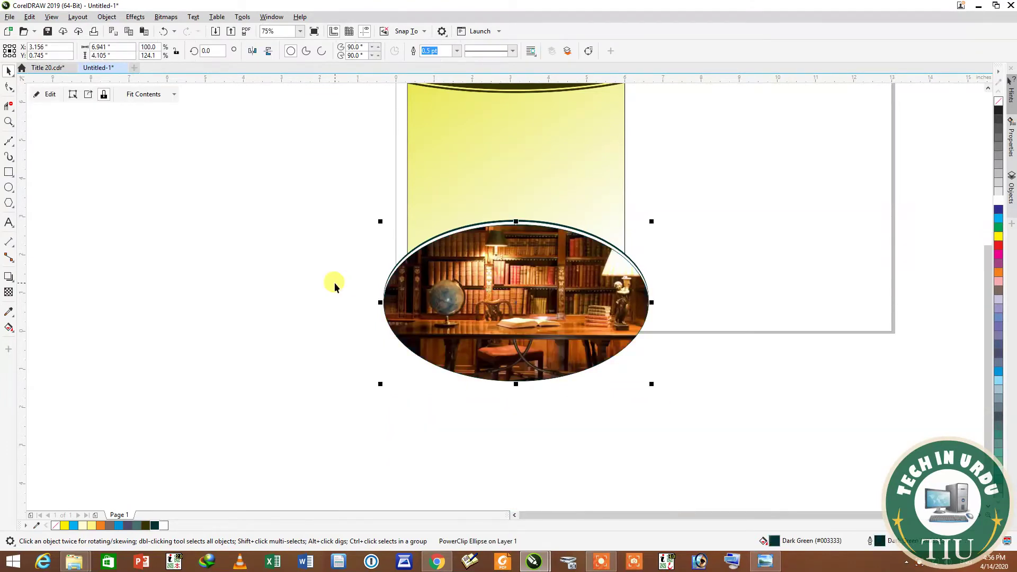
Group the photo ellipse with the two ellipses behind it and PowerClip the group inside the gradient rectangle
{"action": "left_click", "coordinate": [320, 202]}
{"action": "left_click_drag", "start_coordinate": [320, 201], "coordinate": [706, 426]}
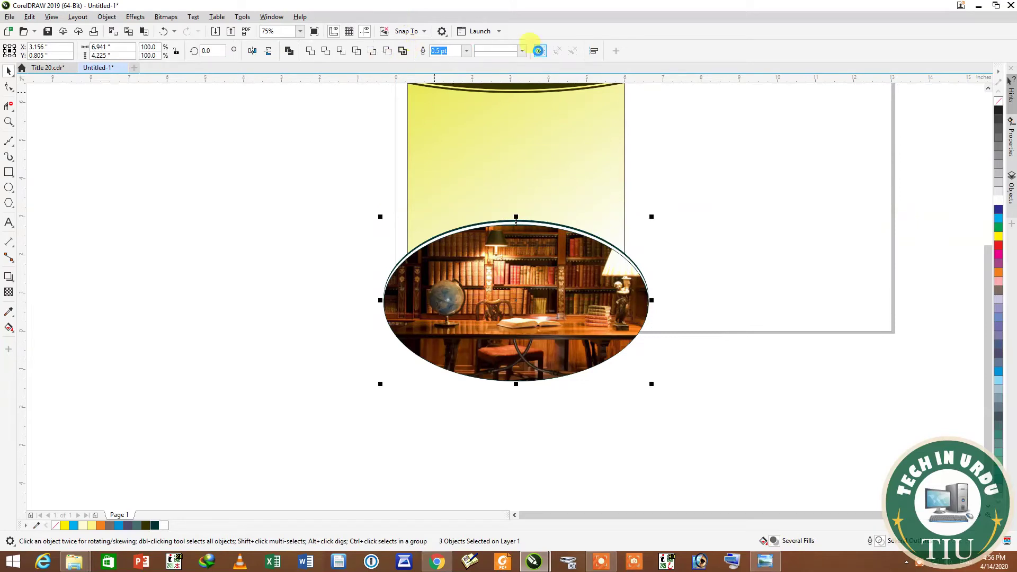
{"action": "left_click", "coordinate": [541, 50]}
{"action": "right_click", "coordinate": [493, 310]}
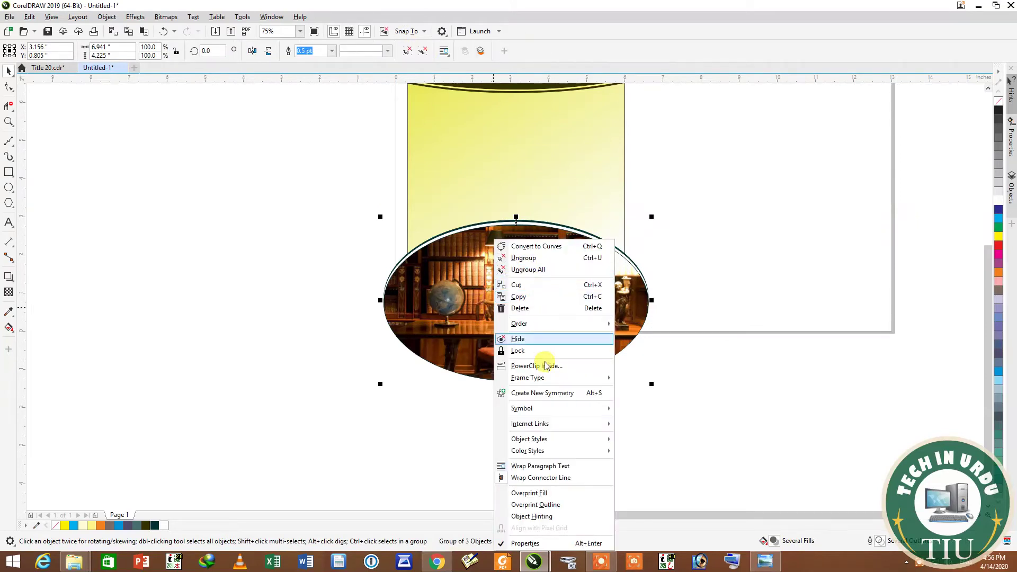
{"action": "left_click", "coordinate": [538, 365]}
{"action": "left_click", "coordinate": [512, 172]}
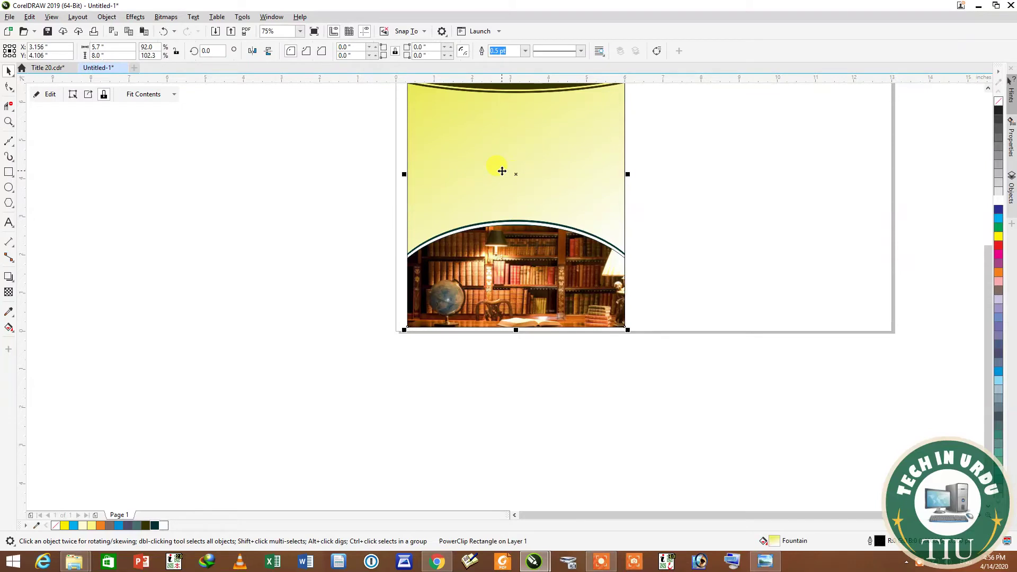
{"action": "left_click", "coordinate": [9, 122]}
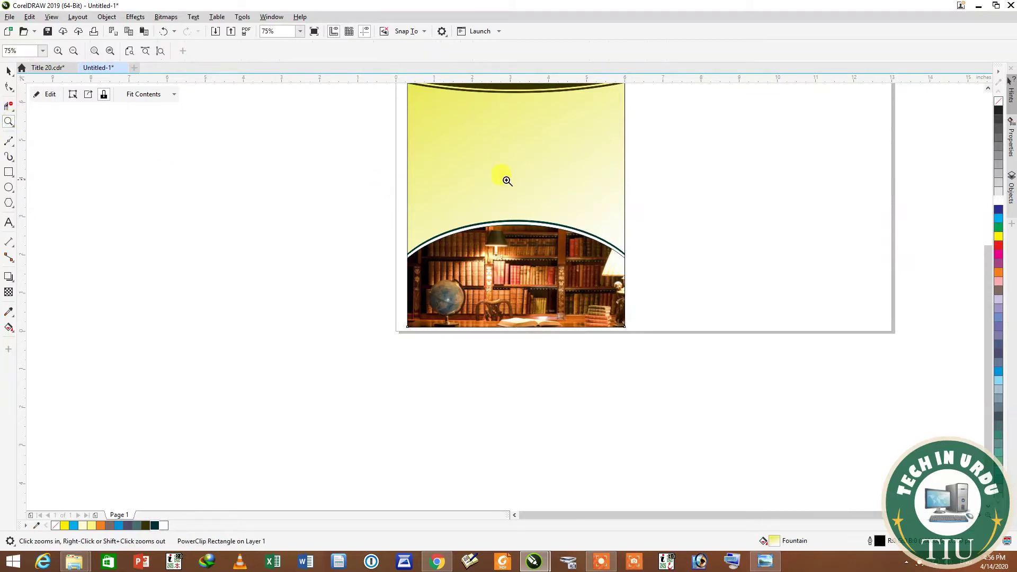
{"action": "right_click", "coordinate": [509, 180]}
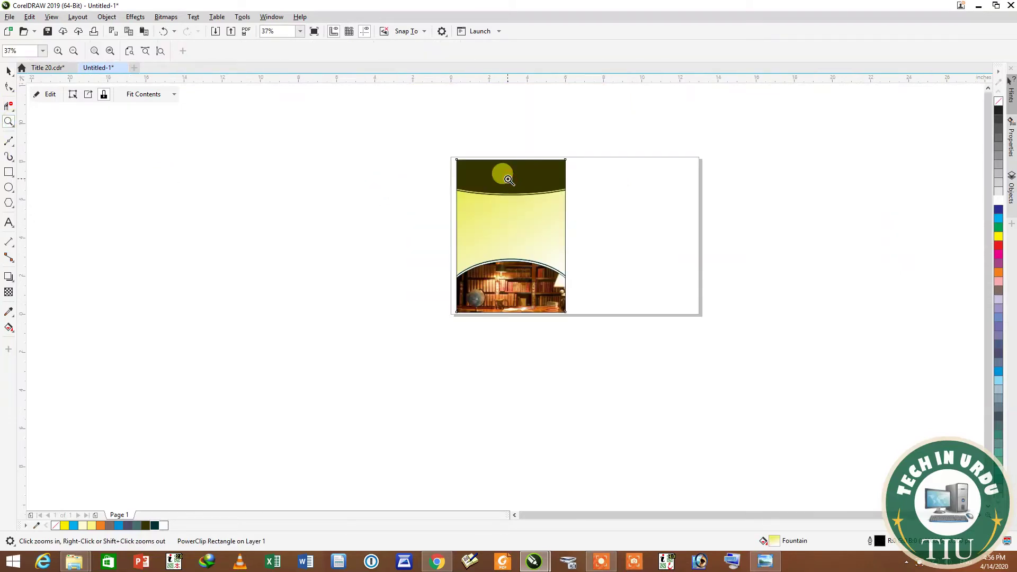
{"action": "left_click_drag", "start_coordinate": [438, 143], "coordinate": [600, 343]}
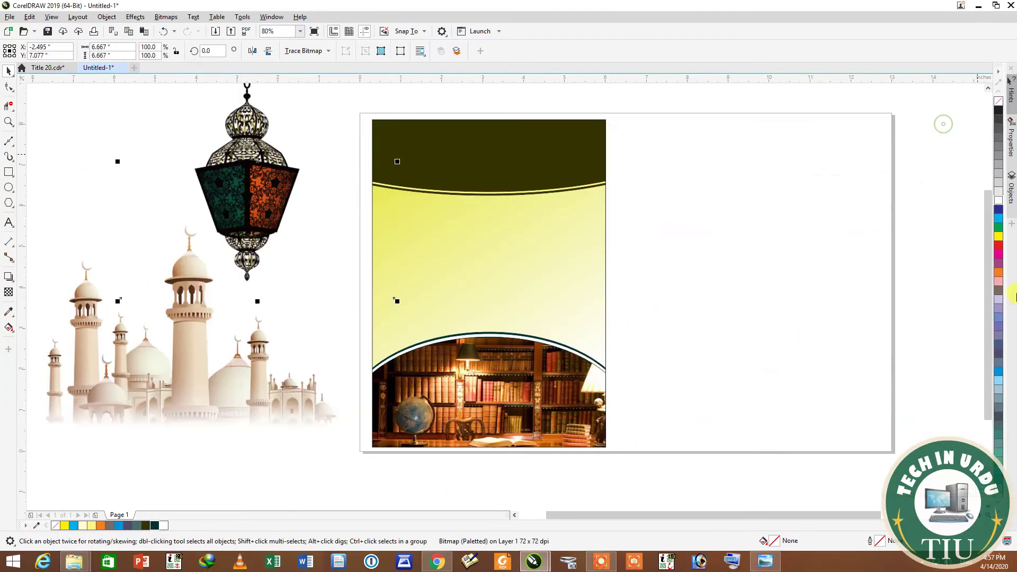
Scale the mosque image to about 4.27 by 2.97 inches and place it just above the library footer's curve, toward the rectangle's left side
{"action": "left_click", "coordinate": [951, 328]}
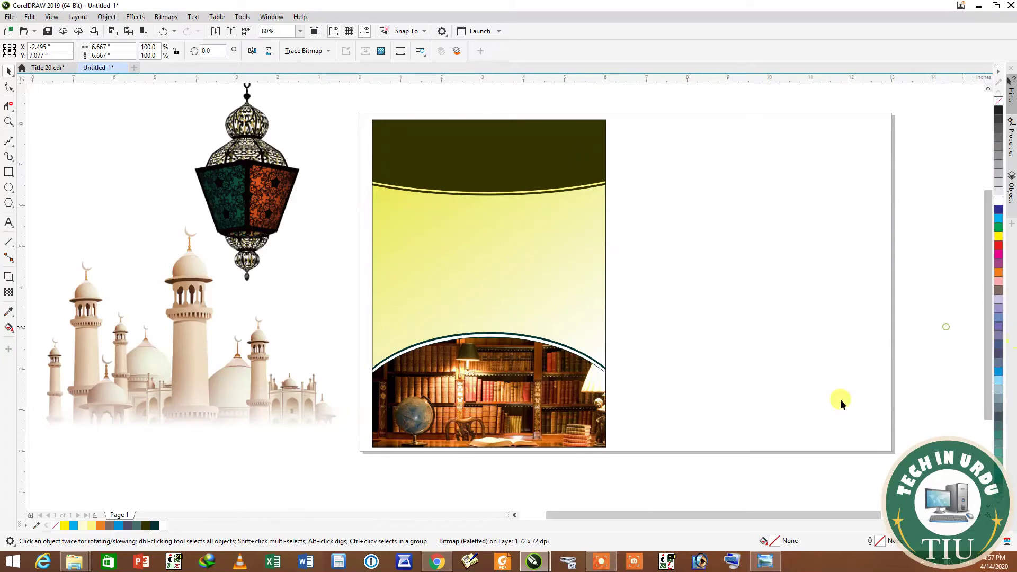
{"action": "left_click_drag", "start_coordinate": [185, 377], "coordinate": [486, 334]}
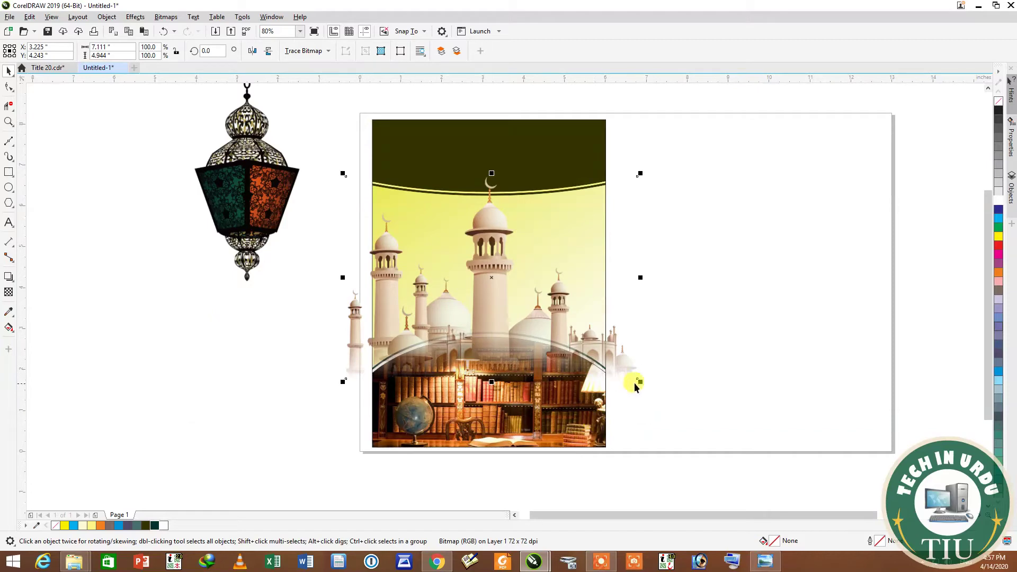
{"action": "left_click_drag", "start_coordinate": [635, 382], "coordinate": [542, 346]}
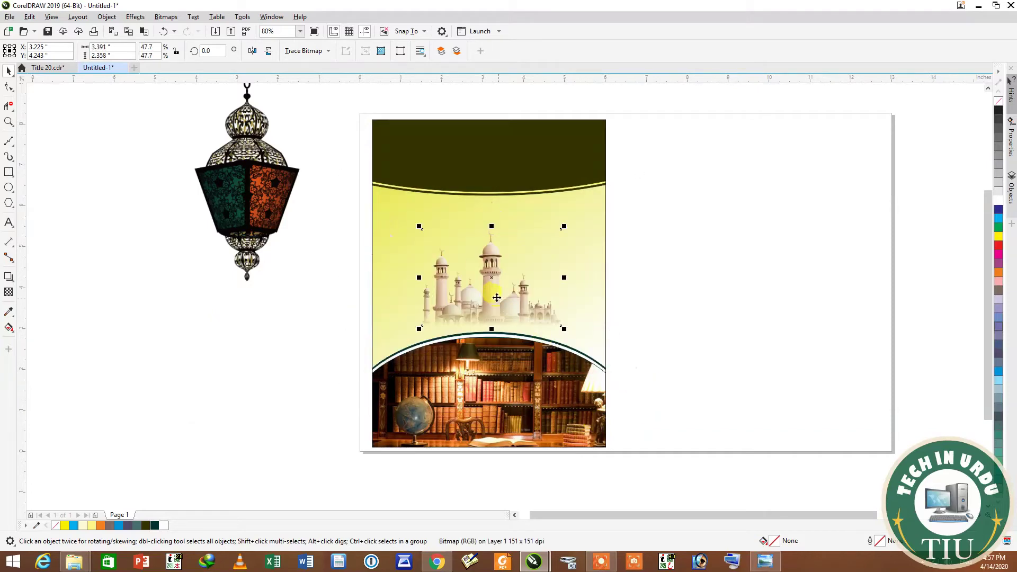
{"action": "left_click_drag", "start_coordinate": [495, 301], "coordinate": [444, 334]}
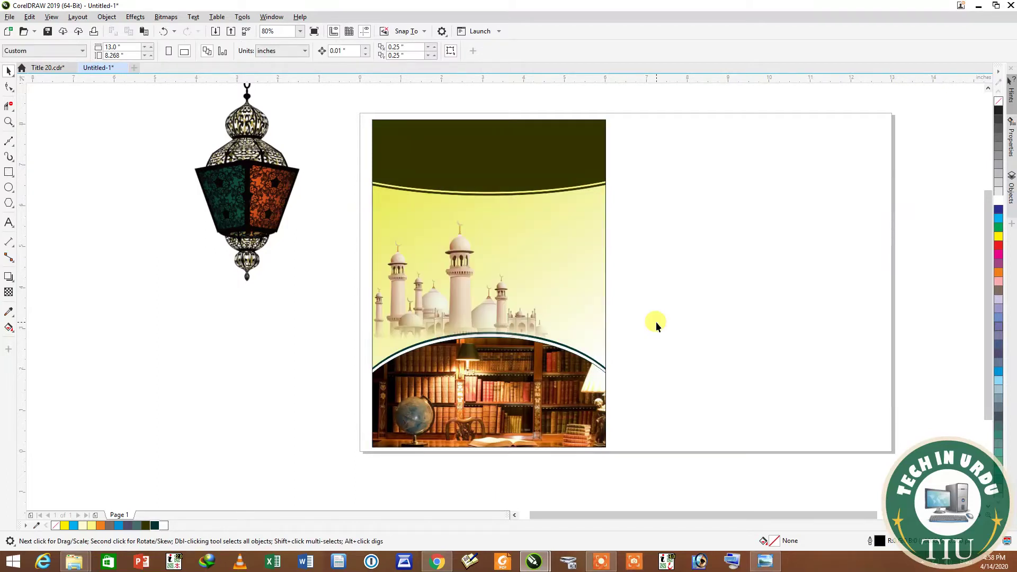
Apply a uniform transparency of 66 to the mosque image
{"action": "left_click", "coordinate": [459, 269]}
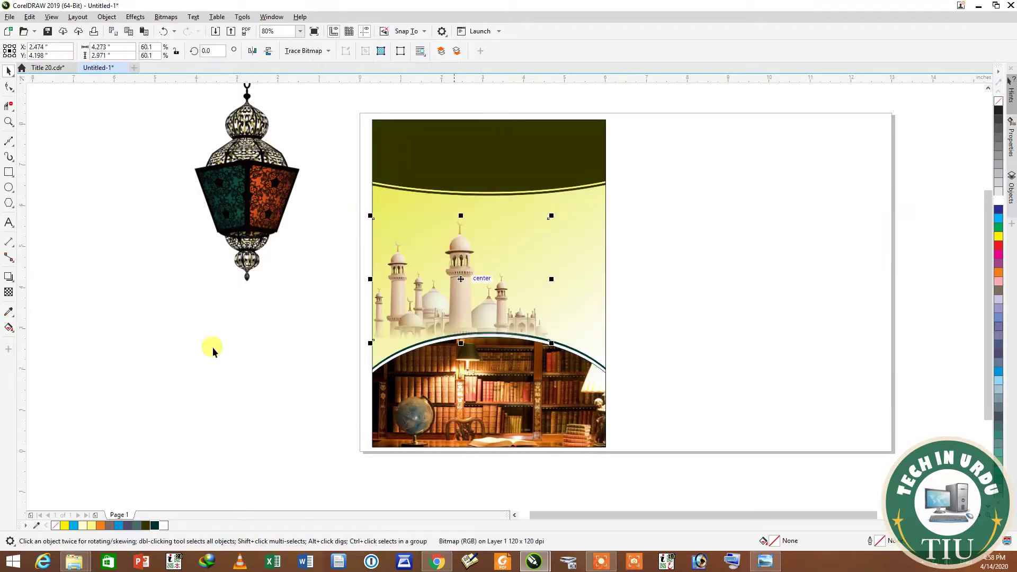
{"action": "left_click", "coordinate": [9, 292]}
{"action": "left_click", "coordinate": [451, 352]}
{"action": "left_click_drag", "start_coordinate": [447, 353], "coordinate": [459, 355]}
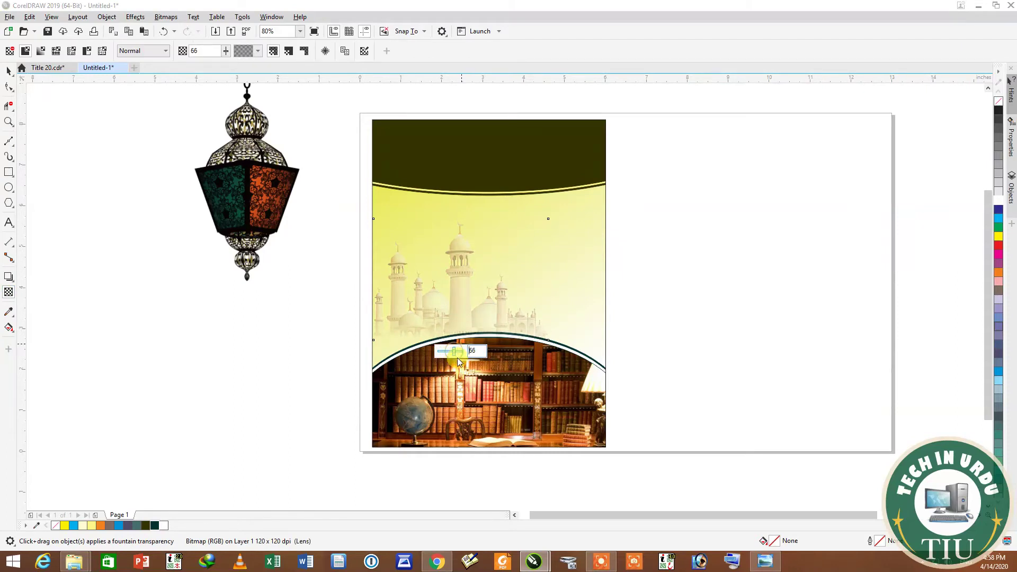
{"action": "left_click", "coordinate": [8, 73]}
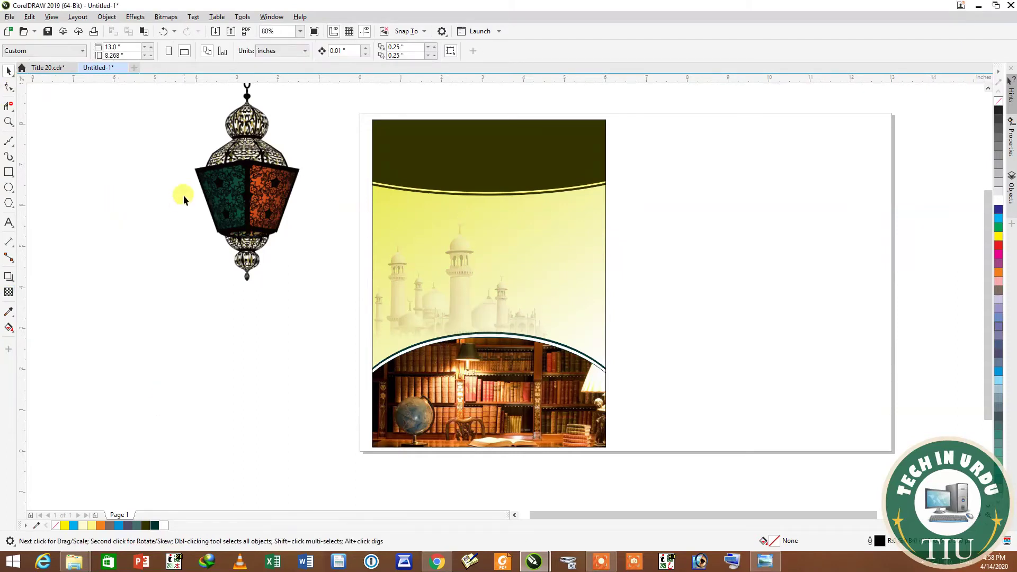
Shrink the lantern image to about 1.915 inches and place it under the dark header near the rectangle's right edge
{"action": "left_click", "coordinate": [238, 182]}
{"action": "left_click_drag", "start_coordinate": [238, 183], "coordinate": [203, 294]}
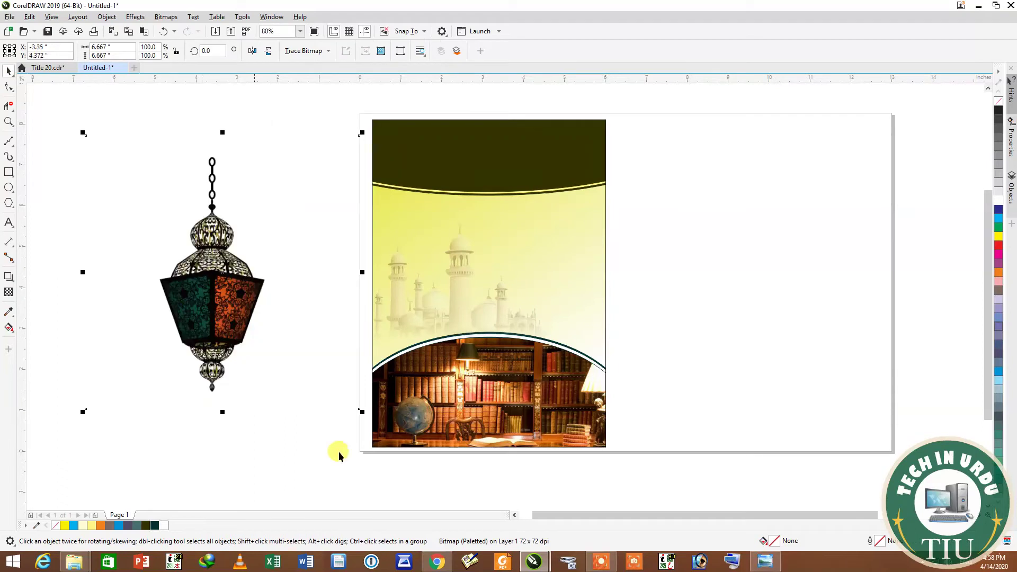
{"action": "left_click_drag", "start_coordinate": [359, 415], "coordinate": [263, 344]}
{"action": "left_click_drag", "start_coordinate": [223, 291], "coordinate": [570, 246]}
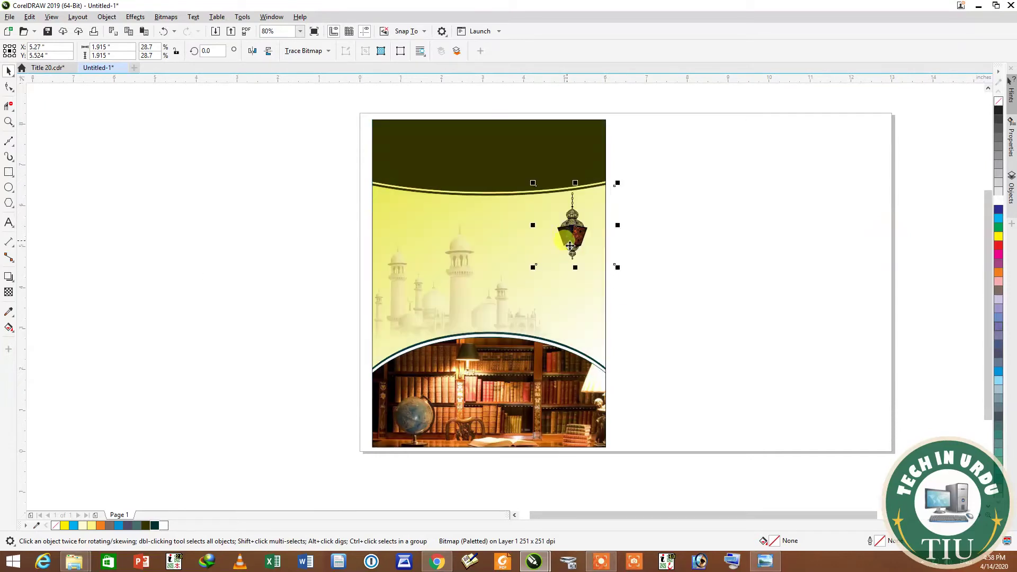
Reduce the lantern to about 1.45 inches and move it closer to the header curve and right edge, at X 5.663 inches
{"action": "left_click", "coordinate": [8, 122]}
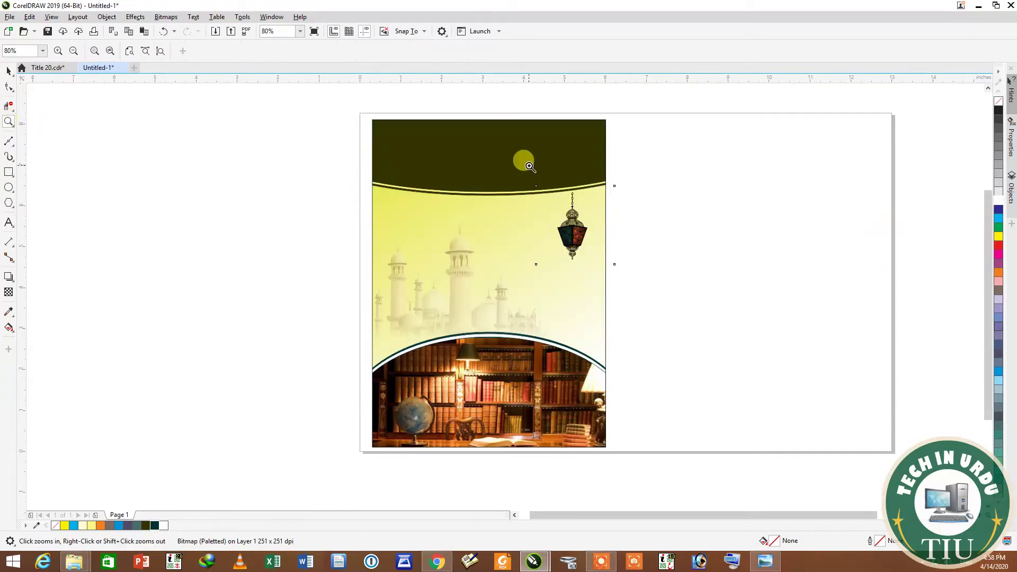
{"action": "left_click", "coordinate": [651, 301]}
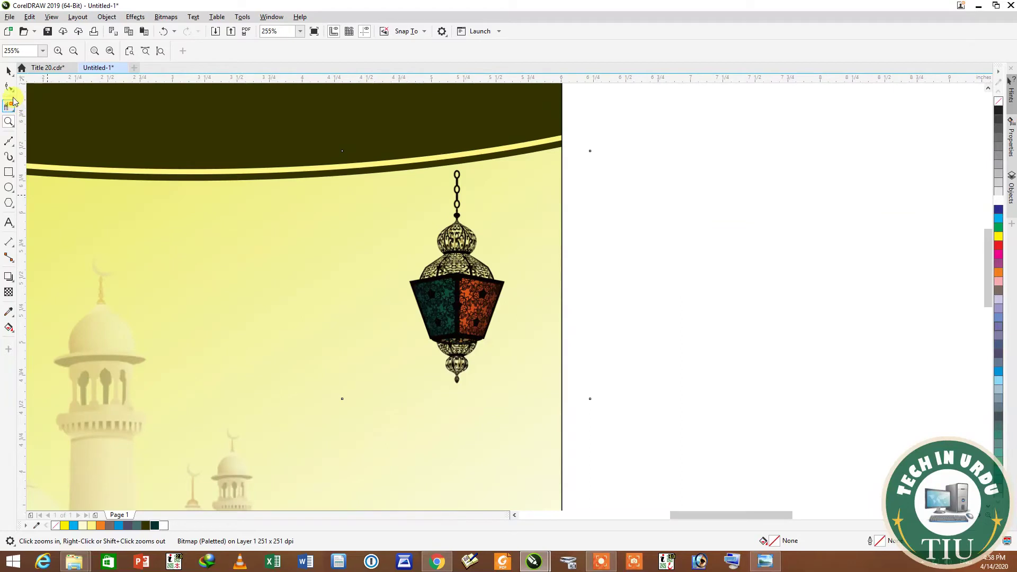
{"action": "left_click", "coordinate": [8, 70]}
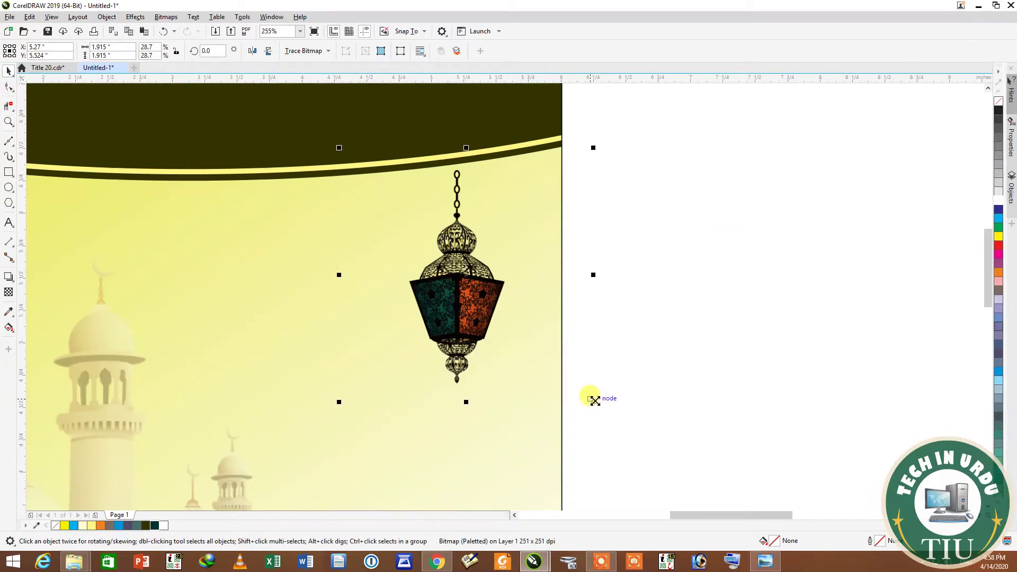
{"action": "left_click_drag", "start_coordinate": [593, 401], "coordinate": [567, 309]}
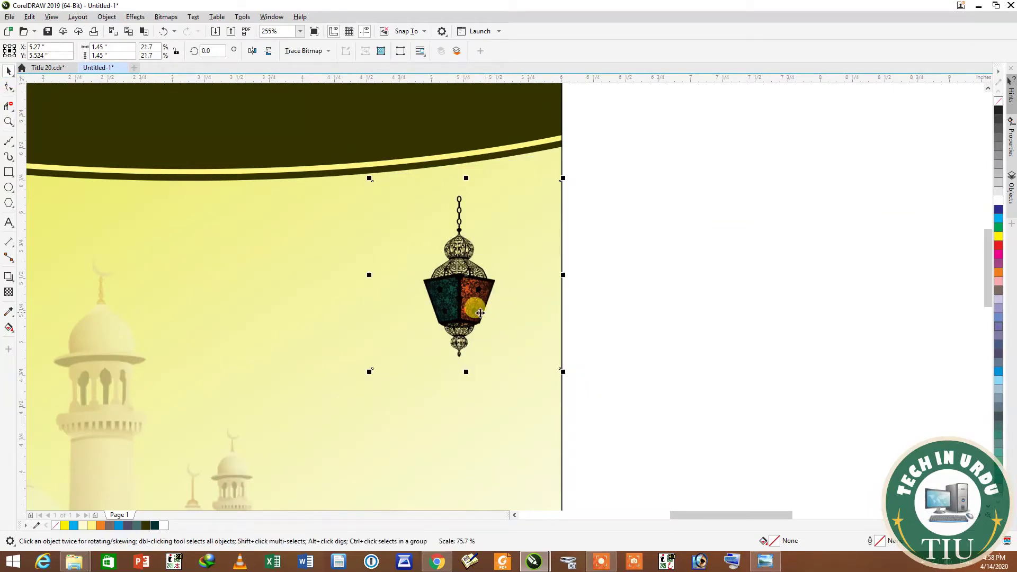
{"action": "left_click_drag", "start_coordinate": [463, 307], "coordinate": [504, 274]}
{"action": "left_click", "coordinate": [504, 274]}
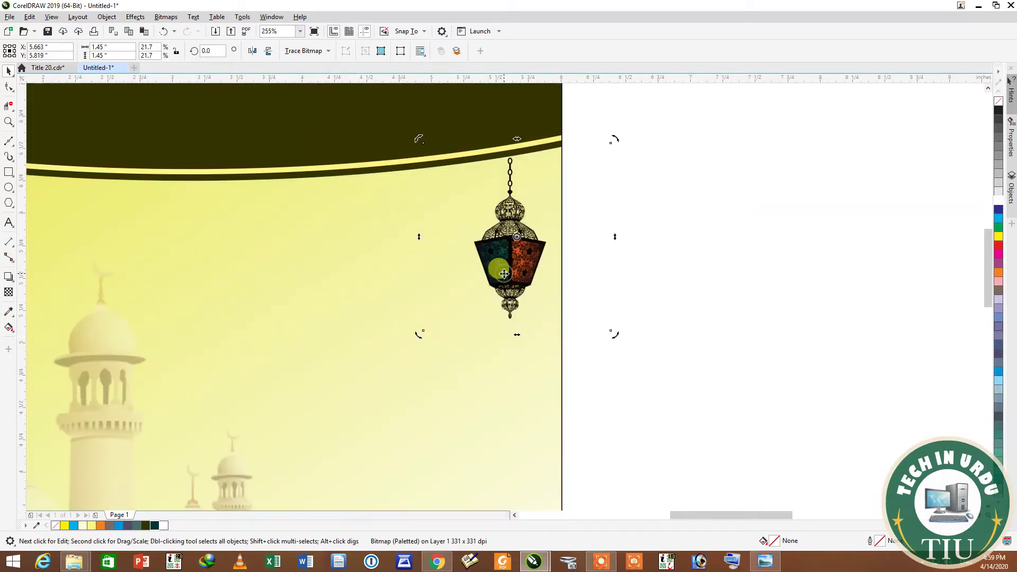
Nudge the lantern vertically to Y 5.839 inches so its chain hangs from the header curve
{"action": "key", "text": "Up"}
{"action": "key", "text": "Up"}
{"action": "key", "text": "Up"}
{"action": "key", "text": "Up"}
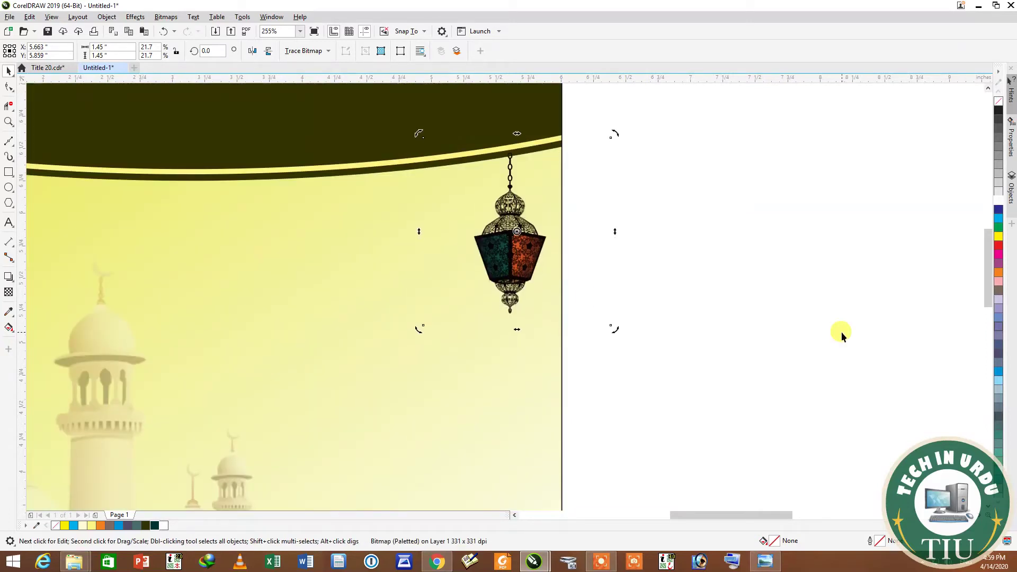
{"action": "left_click", "coordinate": [690, 318]}
{"action": "left_click", "coordinate": [523, 264]}
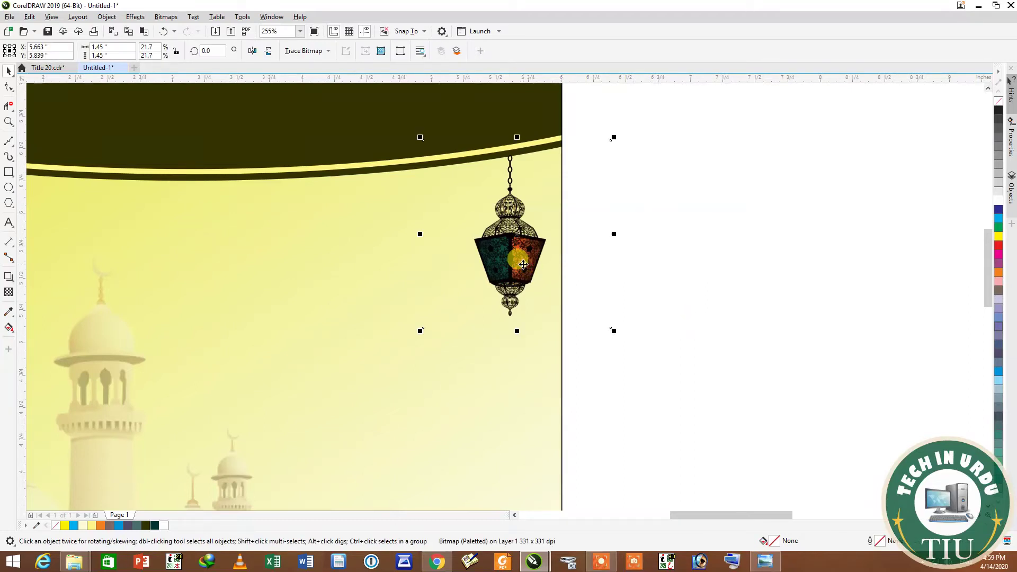
{"action": "key", "text": "Escape"}
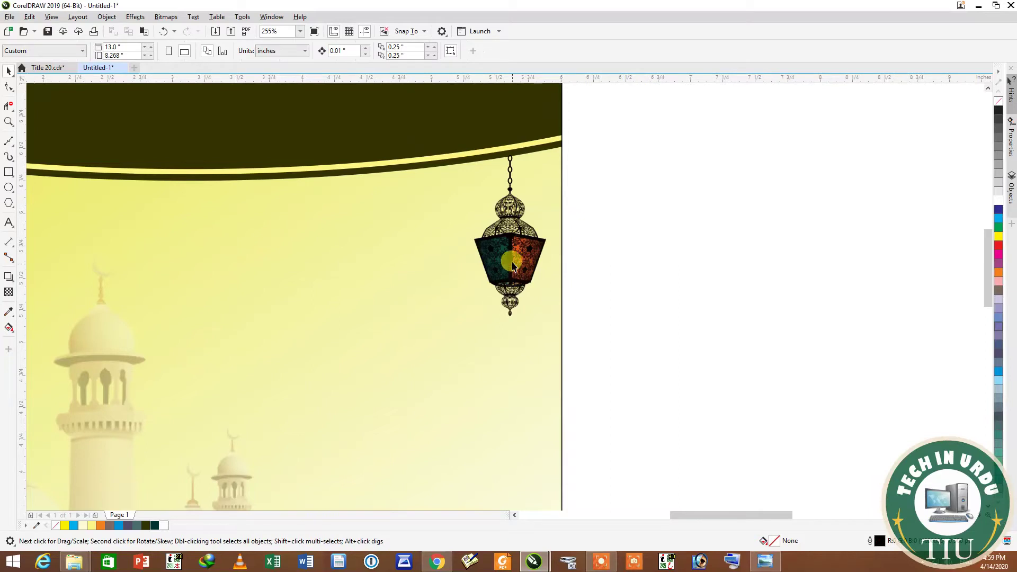
Duplicate the lantern to its left at X 5.049 inches and nudge the copy down to Y 5.749 inches
{"action": "left_click", "coordinate": [513, 263]}
{"action": "left_click_drag", "start_coordinate": [514, 260], "coordinate": [434, 274]}
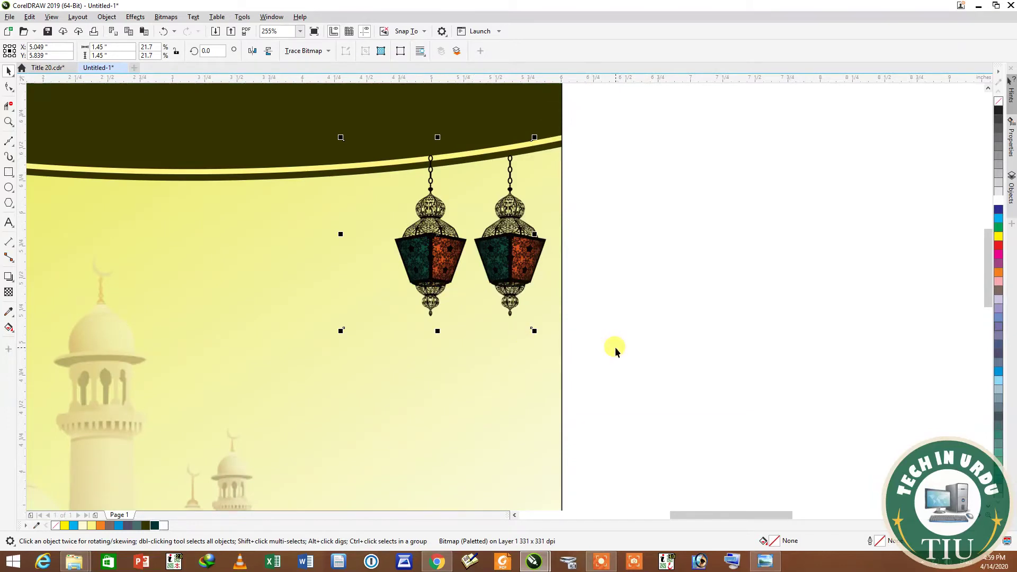
{"action": "key", "text": "Down"}
{"action": "key", "text": "Down"}
{"action": "key", "text": "Down"}
{"action": "key", "text": "Down"}
{"action": "key", "text": "Down"}
{"action": "key", "text": "Down"}
{"action": "key", "text": "Down"}
{"action": "key", "text": "Down"}
{"action": "key", "text": "Down"}
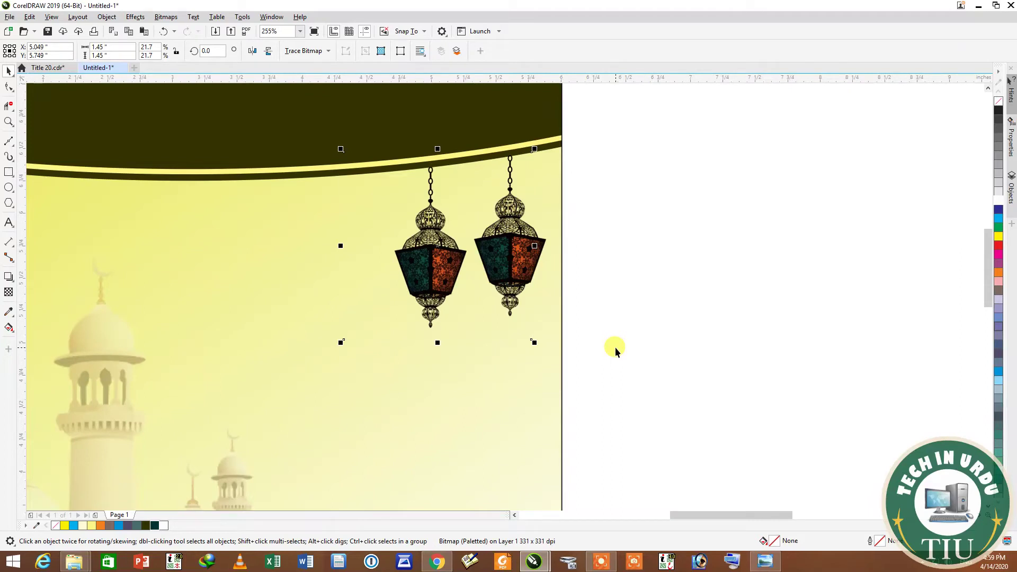
Group the title lettering کردار کے غازی and place it over the mosque artwork, enlarged to about 4.52 by 1.25 inches
{"action": "left_click", "coordinate": [8, 121]}
{"action": "left_click", "coordinate": [345, 189], "text": "shift"}
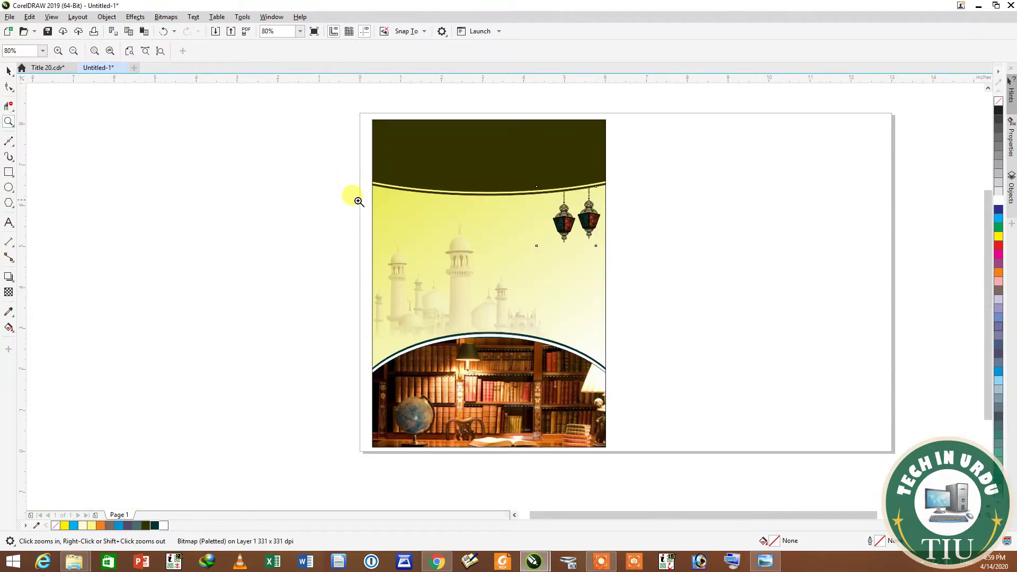
{"action": "left_click", "coordinate": [8, 73]}
{"action": "left_click", "coordinate": [720, 234]}
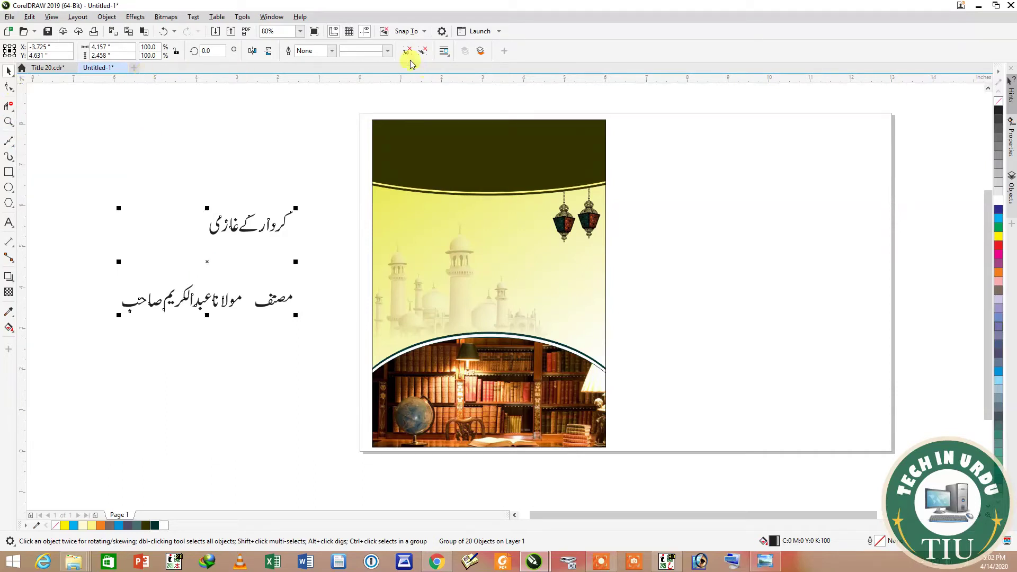
{"action": "left_click_drag", "start_coordinate": [147, 172], "coordinate": [323, 257]}
{"action": "key", "text": "ctrl+g"}
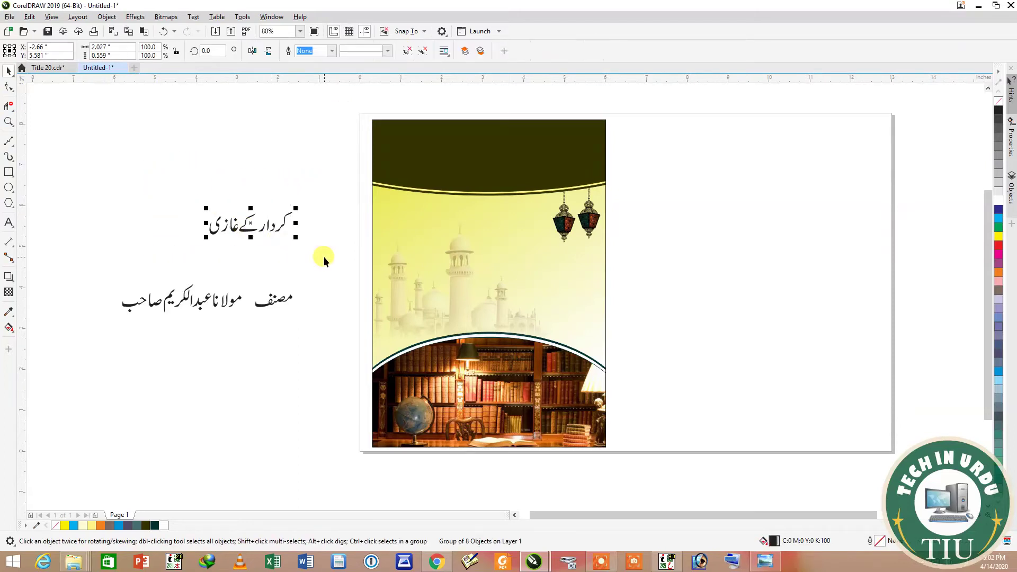
{"action": "left_click_drag", "start_coordinate": [297, 241], "coordinate": [349, 278]}
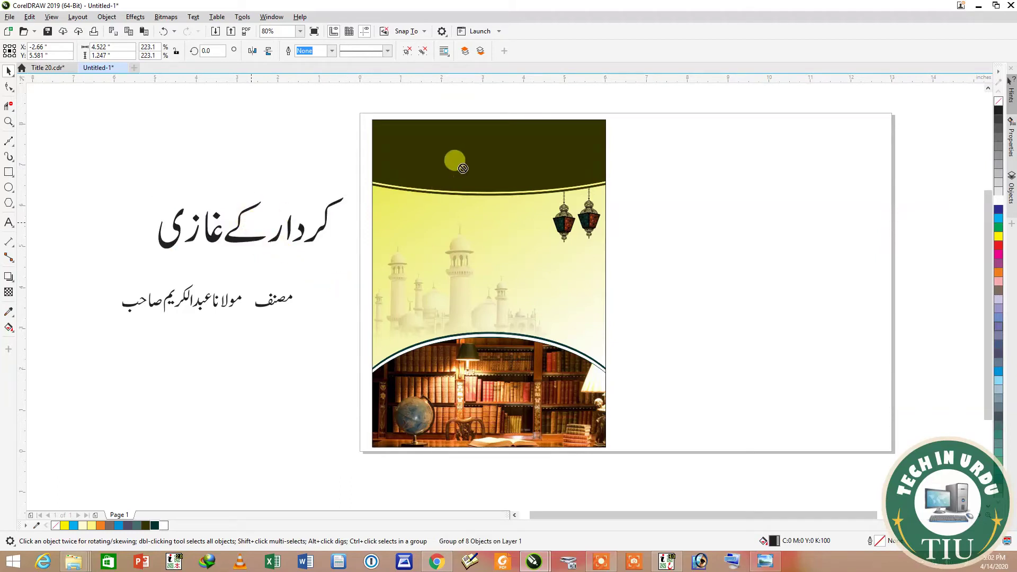
{"action": "left_click_drag", "start_coordinate": [297, 200], "coordinate": [526, 231]}
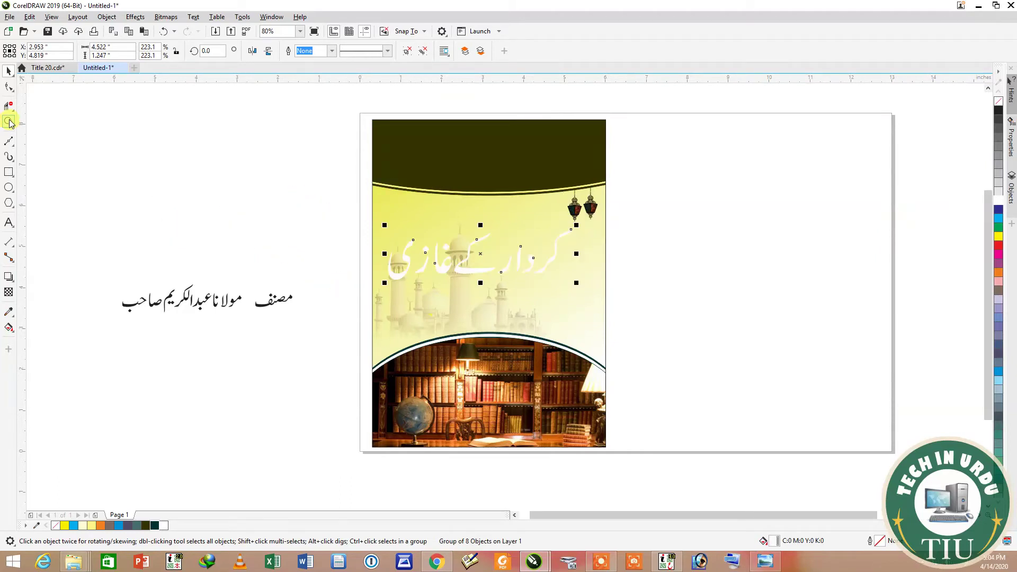
Fill the title lettering with blue (C100 M100 Y0 K0)
{"action": "key", "text": "z"}
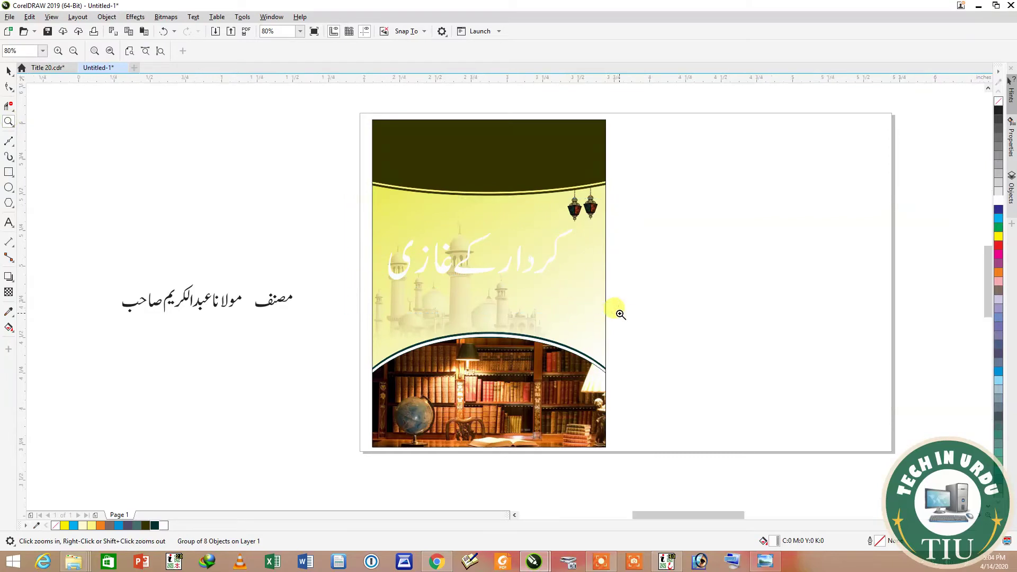
{"action": "left_click_drag", "start_coordinate": [618, 311], "coordinate": [345, 199]}
{"action": "key", "text": "space"}
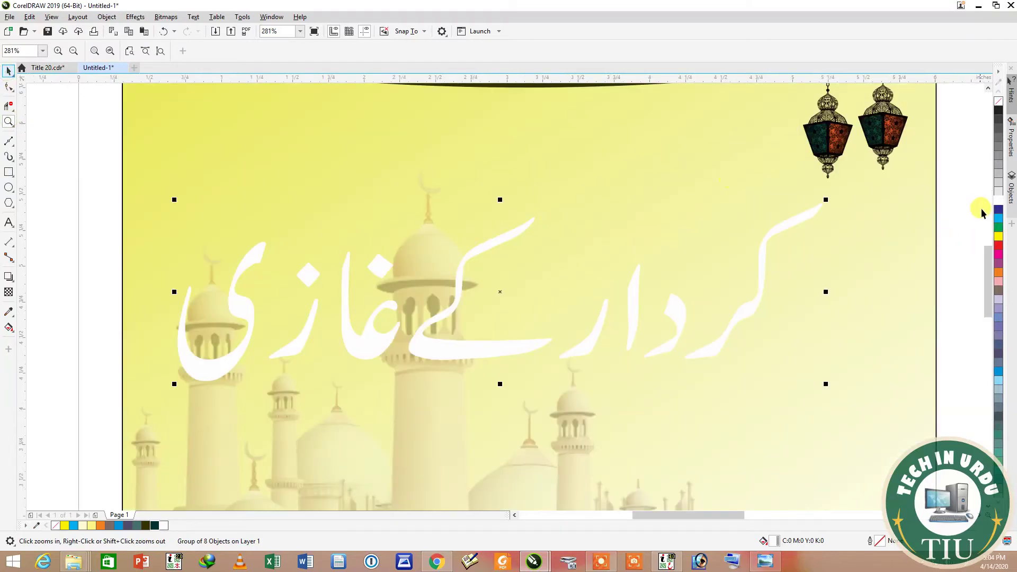
{"action": "left_click", "coordinate": [997, 211]}
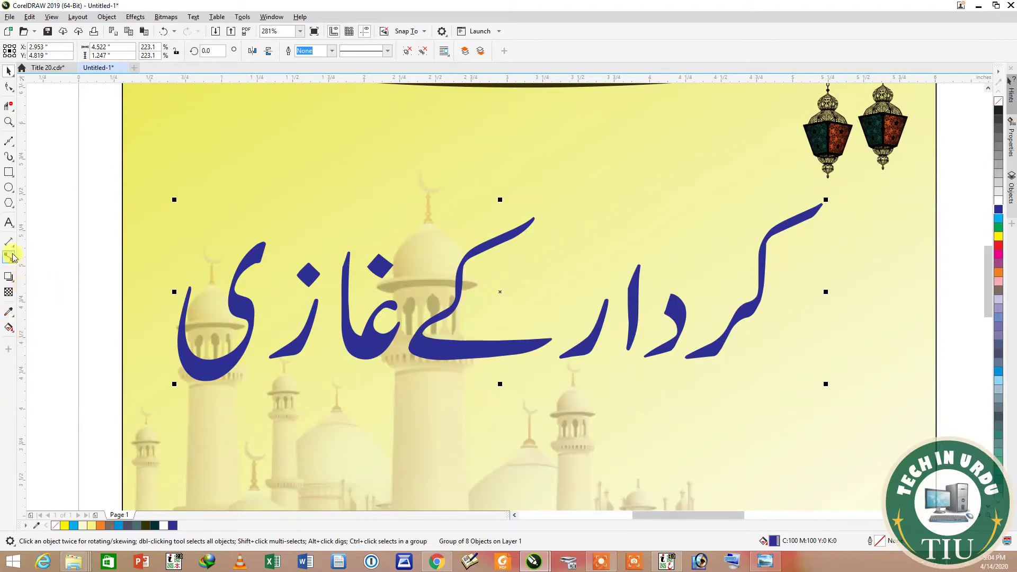
Add a dark block shadow toward the upper left of the title, about 0.065 inches deep at about 149 degrees
{"action": "left_click", "coordinate": [14, 285]}
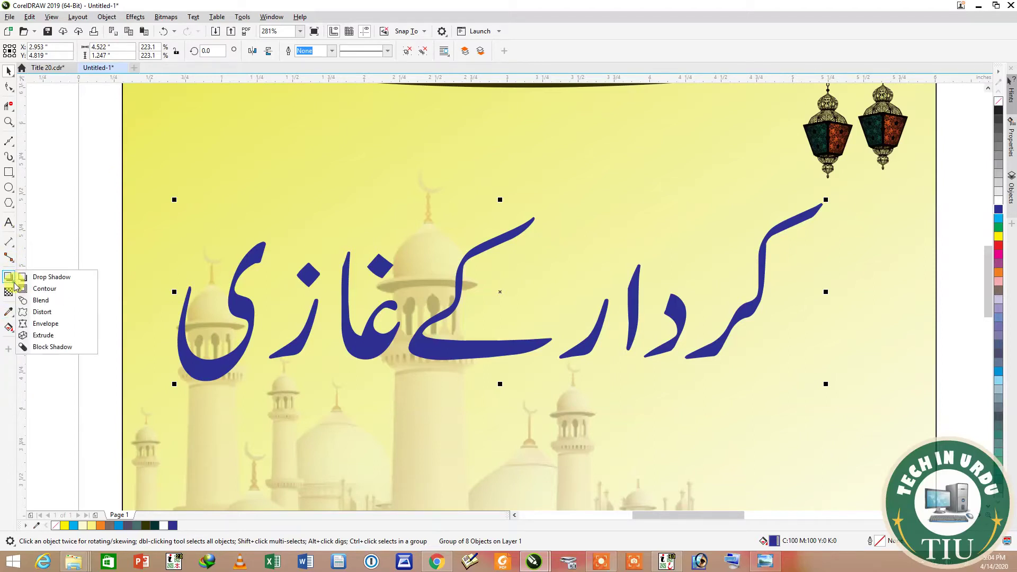
{"action": "left_click", "coordinate": [15, 283]}
{"action": "left_click", "coordinate": [12, 283]}
{"action": "left_click", "coordinate": [51, 348]}
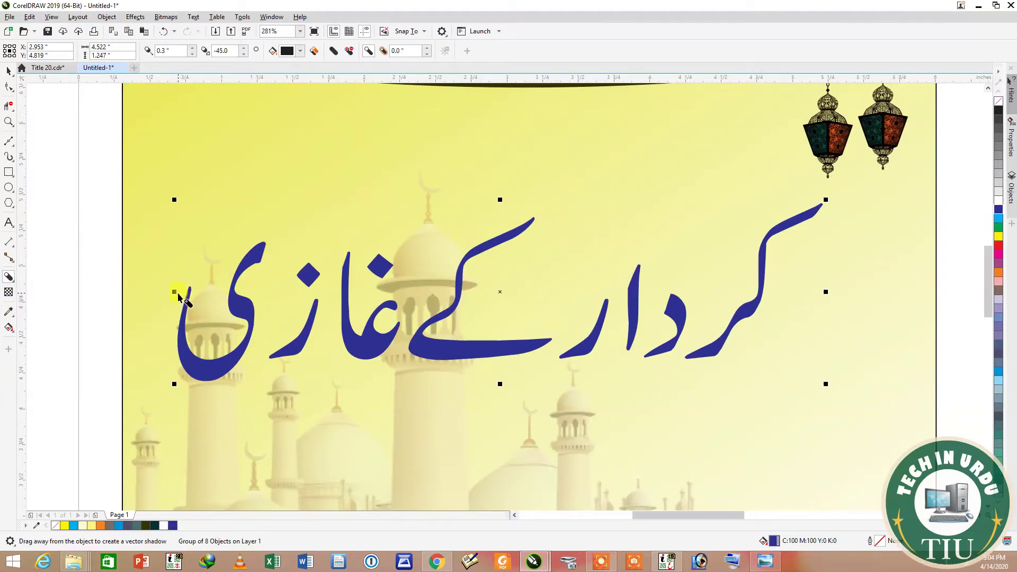
{"action": "left_click_drag", "start_coordinate": [176, 295], "coordinate": [488, 292]}
{"action": "left_click_drag", "start_coordinate": [487, 290], "coordinate": [493, 290]}
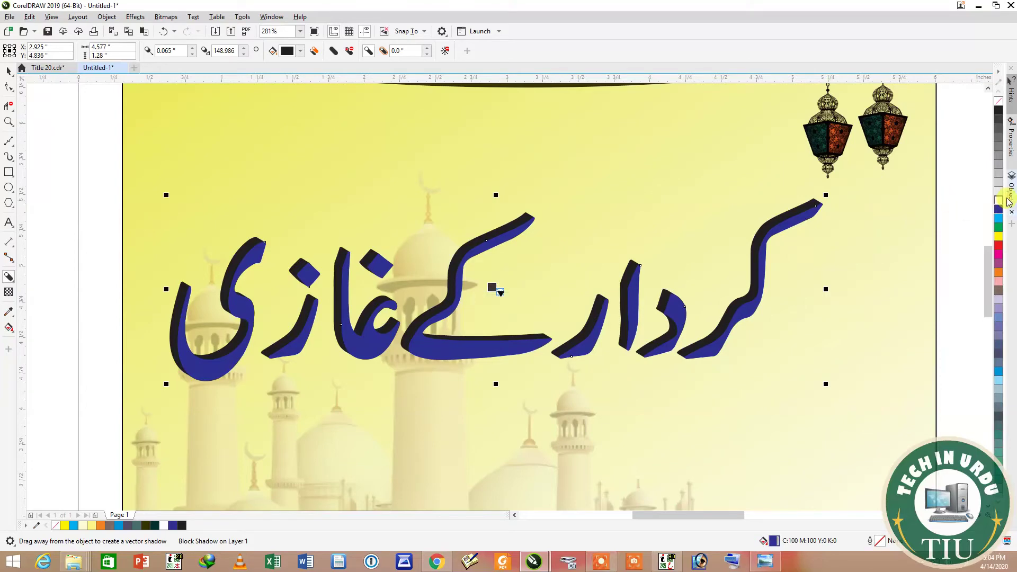
Try a white fill on the title lettering and undo it
{"action": "left_click", "coordinate": [999, 201]}
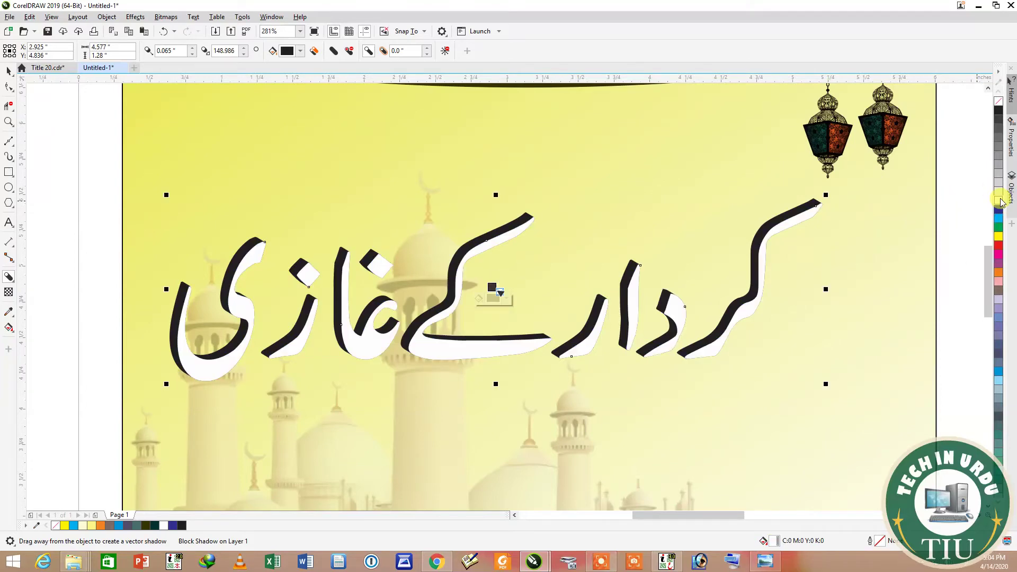
{"action": "key", "text": "ctrl+z"}
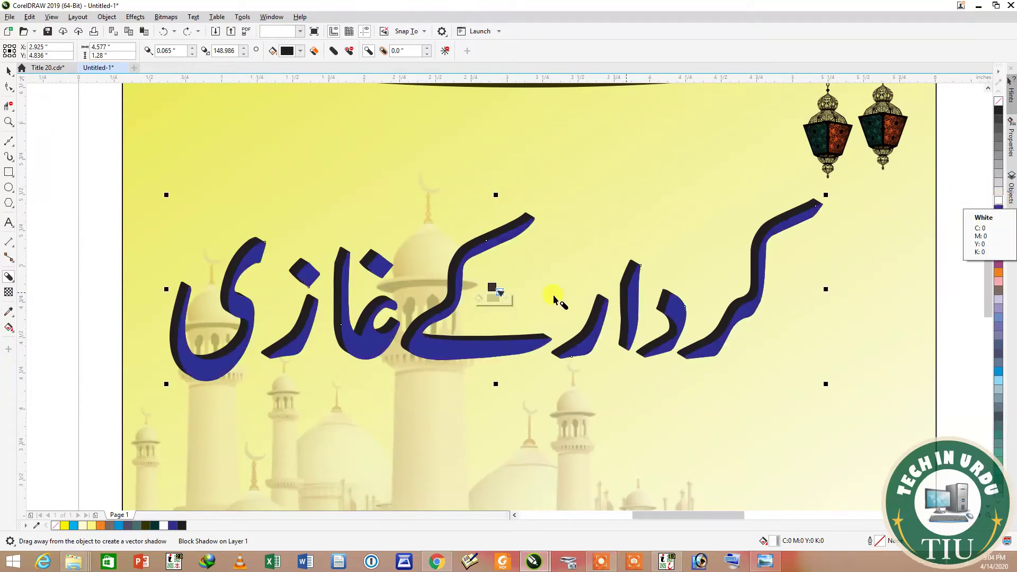
{"action": "left_click", "coordinate": [490, 289]}
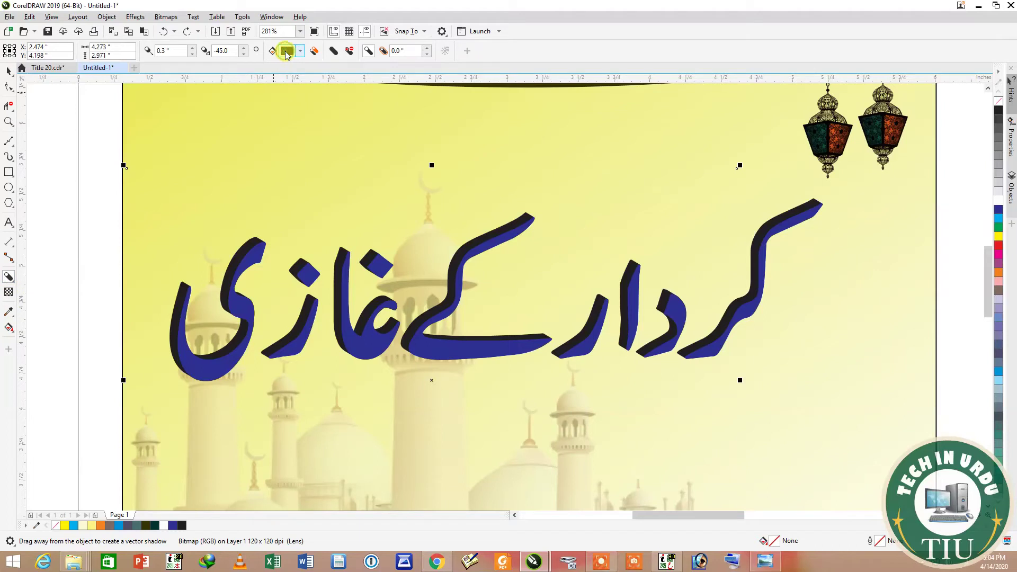
{"action": "left_click", "coordinate": [287, 52]}
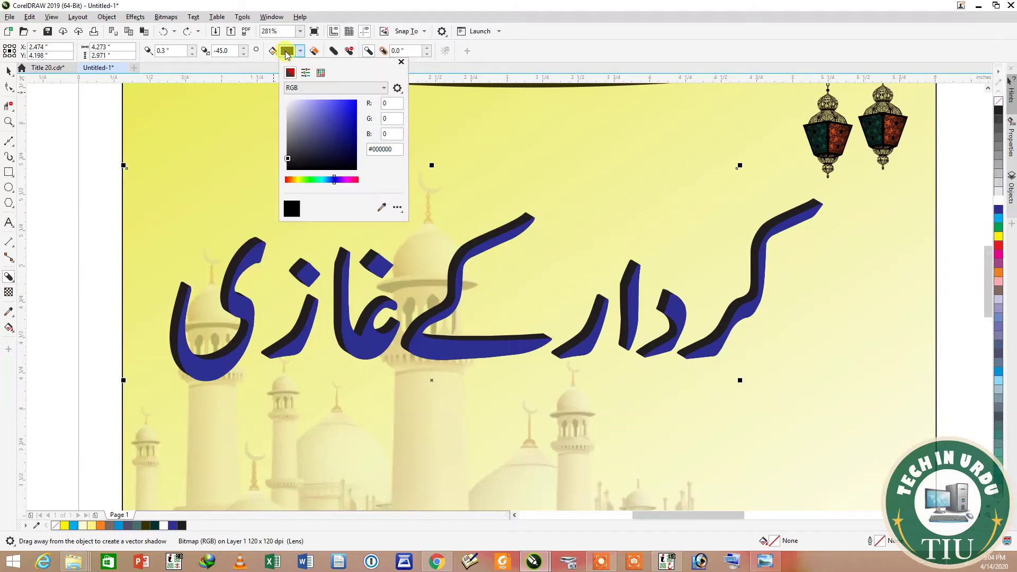
{"action": "left_click", "coordinate": [298, 180]}
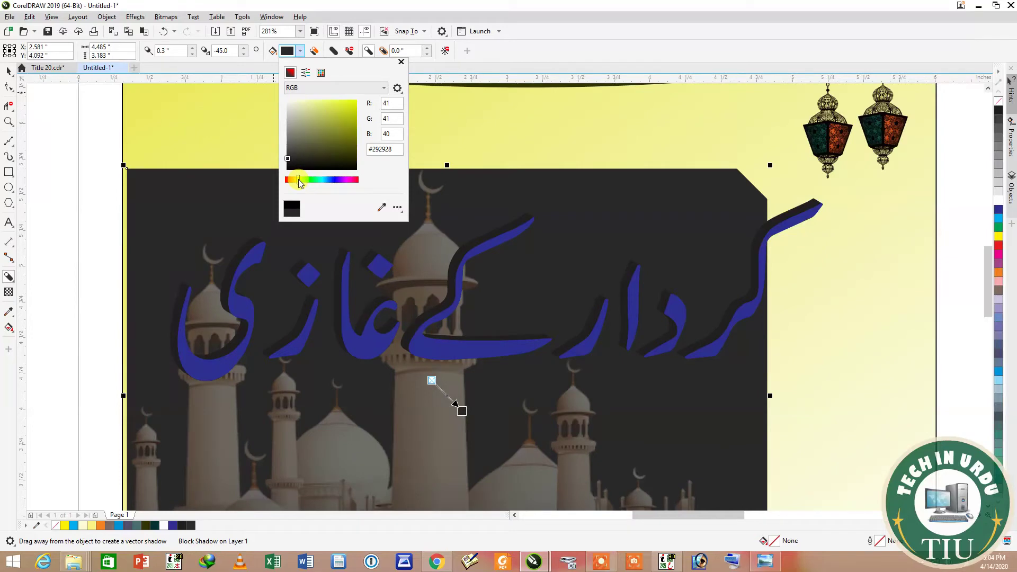
{"action": "left_click", "coordinate": [401, 63]}
{"action": "left_click", "coordinate": [8, 70]}
{"action": "key", "text": "Escape"}
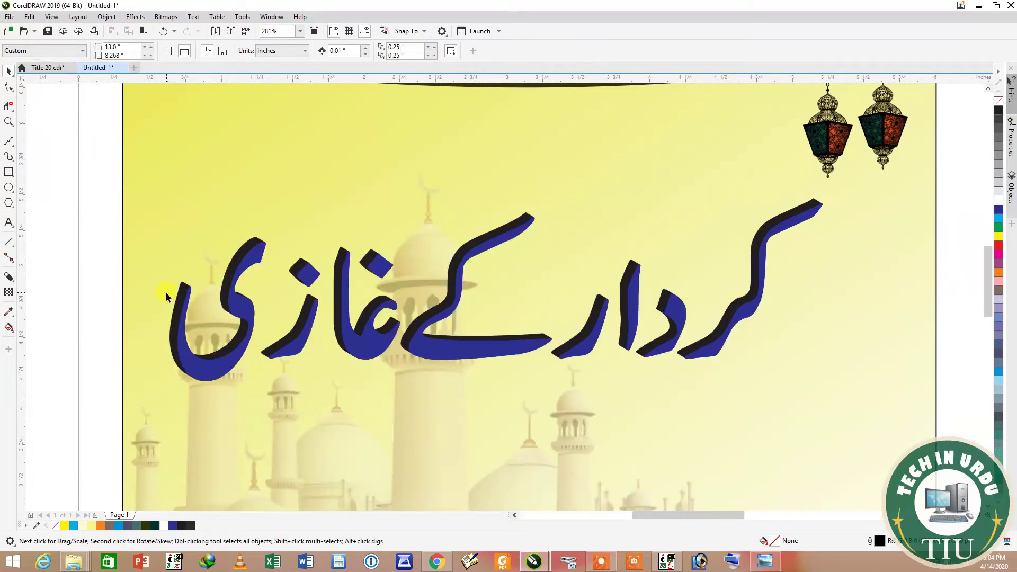
Recolour the title's block shadow turquoise (#6CD9D2) and reduce its depth to about 0.032 inches
{"action": "left_click", "coordinate": [166, 294]}
{"action": "left_click", "coordinate": [60, 224]}
{"action": "left_click", "coordinate": [246, 309]}
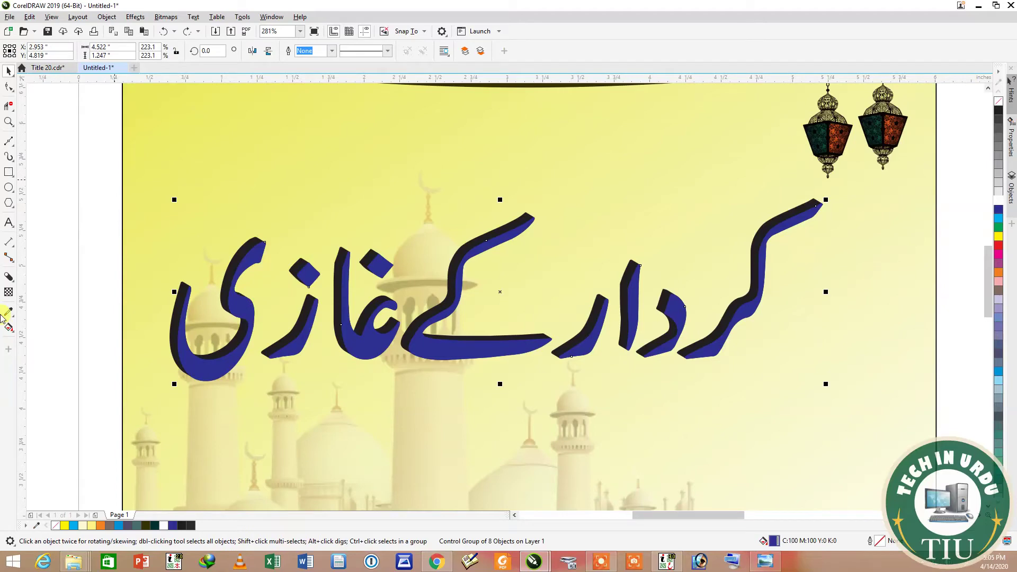
{"action": "left_click", "coordinate": [9, 277]}
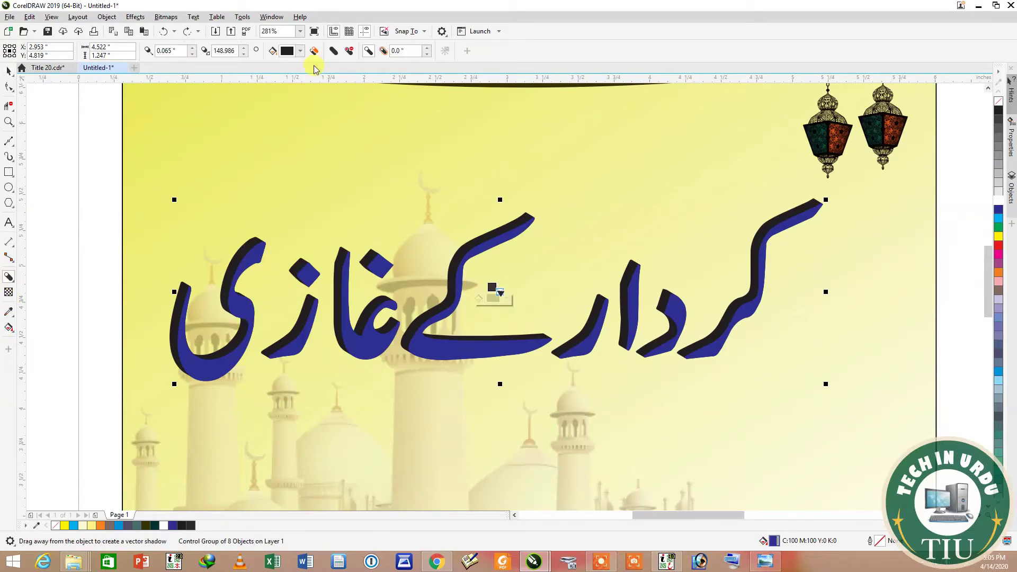
{"action": "left_click", "coordinate": [287, 51]}
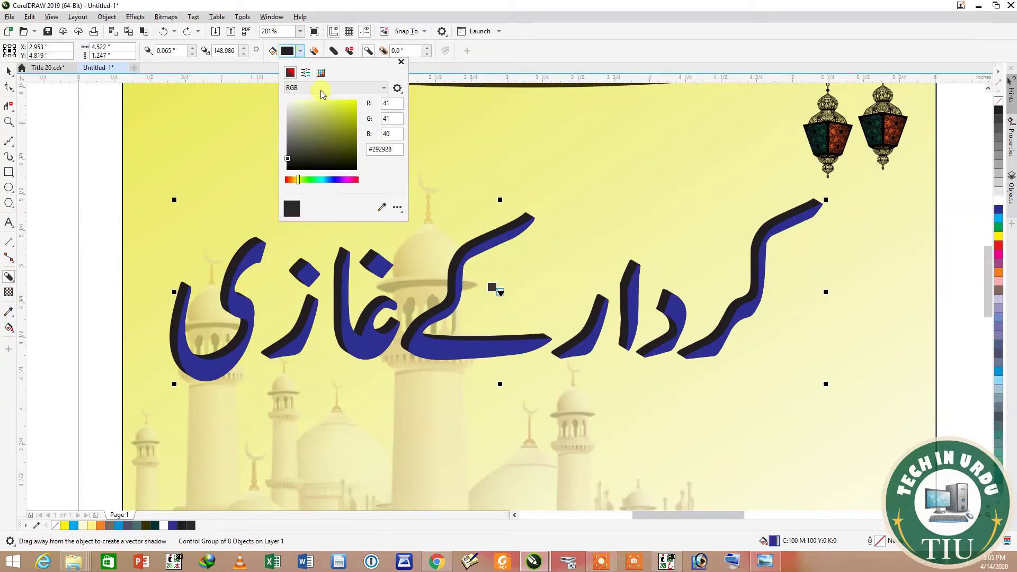
{"action": "left_click", "coordinate": [344, 108]}
{"action": "mouse_move", "coordinate": [344, 107]}
{"action": "left_mouse_down"}
{"action": "mouse_move", "coordinate": [329, 144]}
{"action": "mouse_move", "coordinate": [313, 153]}
{"action": "left_mouse_up"}
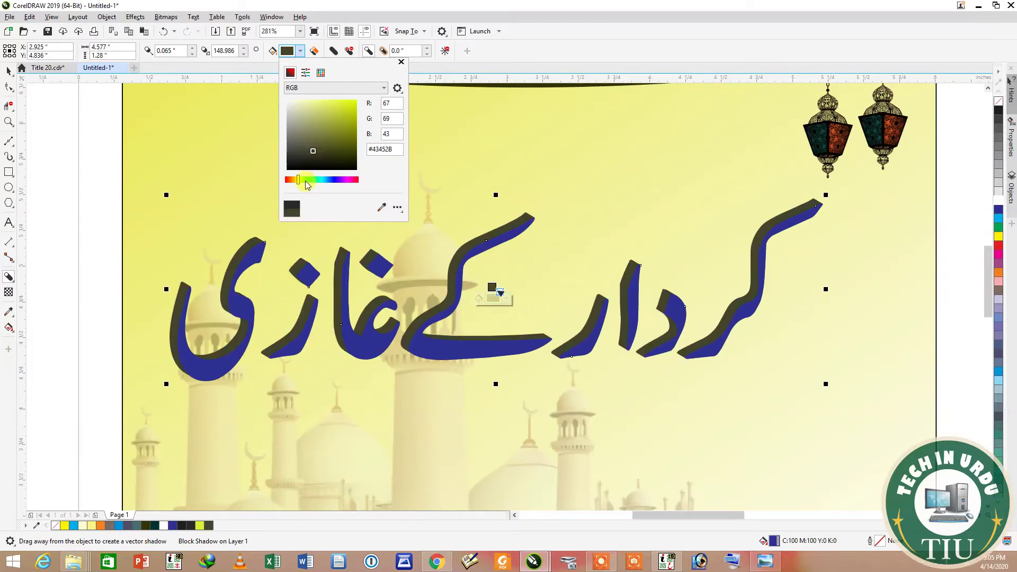
{"action": "left_click", "coordinate": [322, 180]}
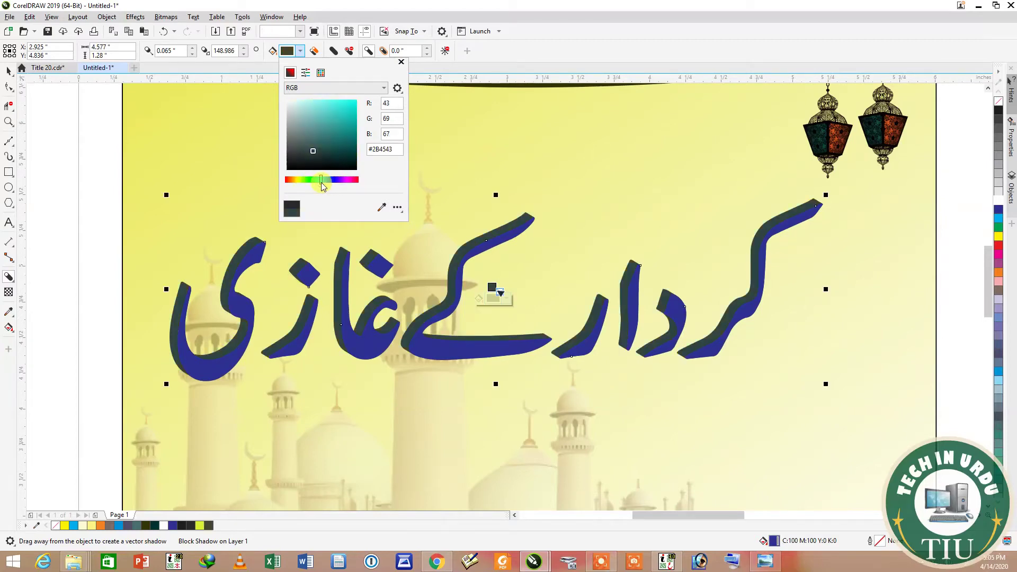
{"action": "left_click", "coordinate": [322, 112]}
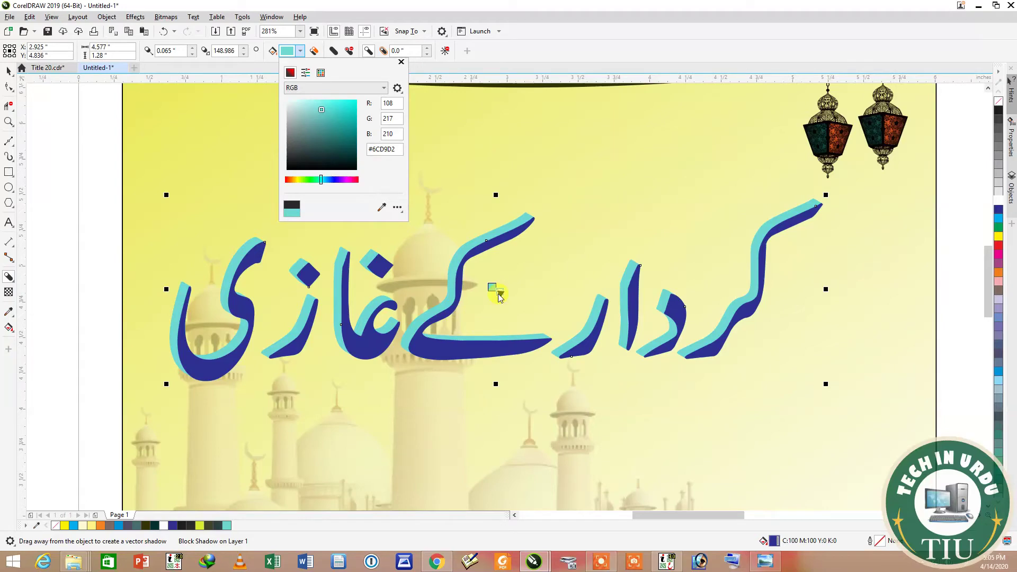
{"action": "left_click", "coordinate": [401, 61]}
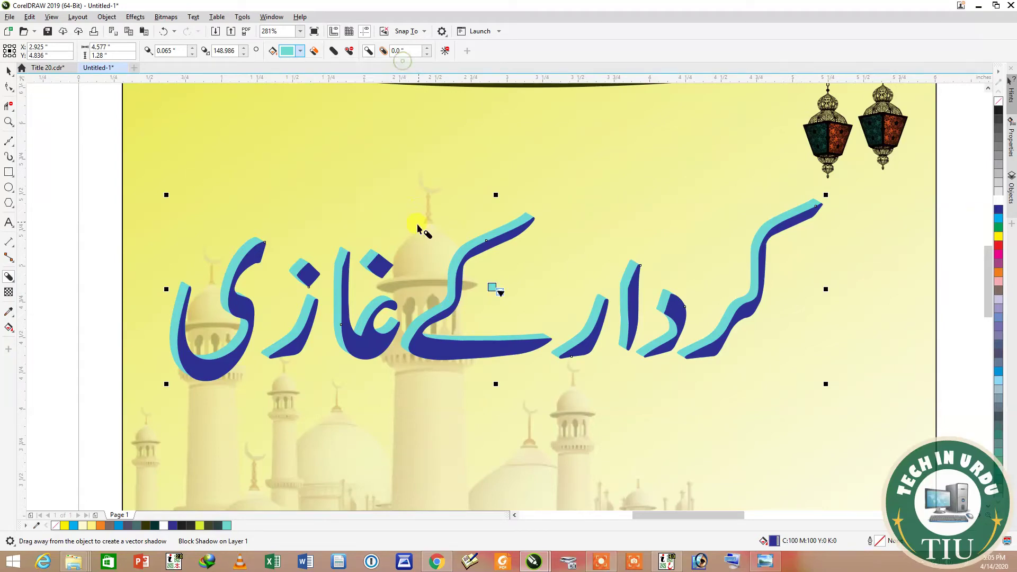
{"action": "left_click_drag", "start_coordinate": [481, 290], "coordinate": [491, 292]}
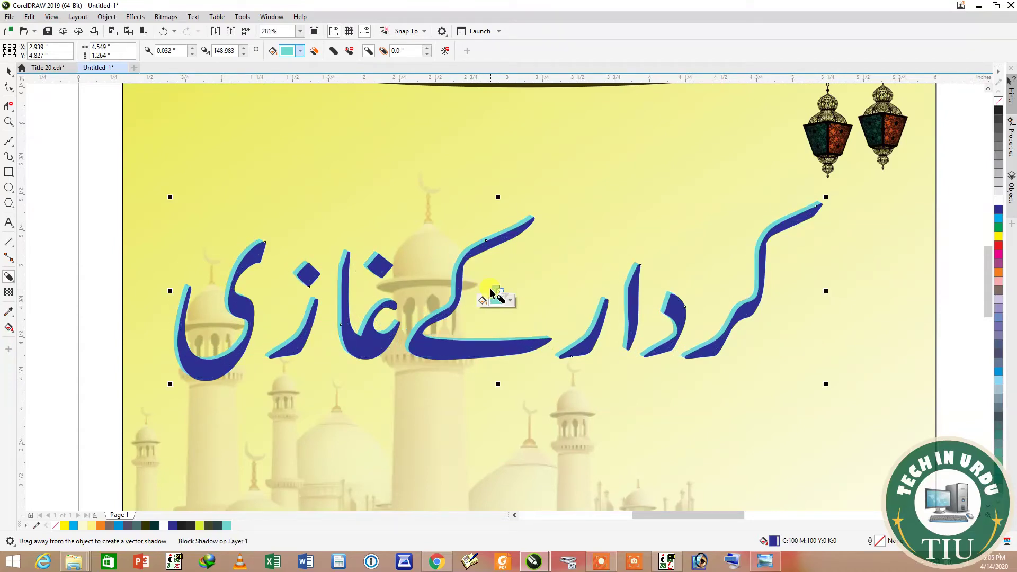
Try yellow and cyan fills on the title lettering and restore its blue fill (C100 M100 Y0 K0)
{"action": "left_click", "coordinate": [998, 238]}
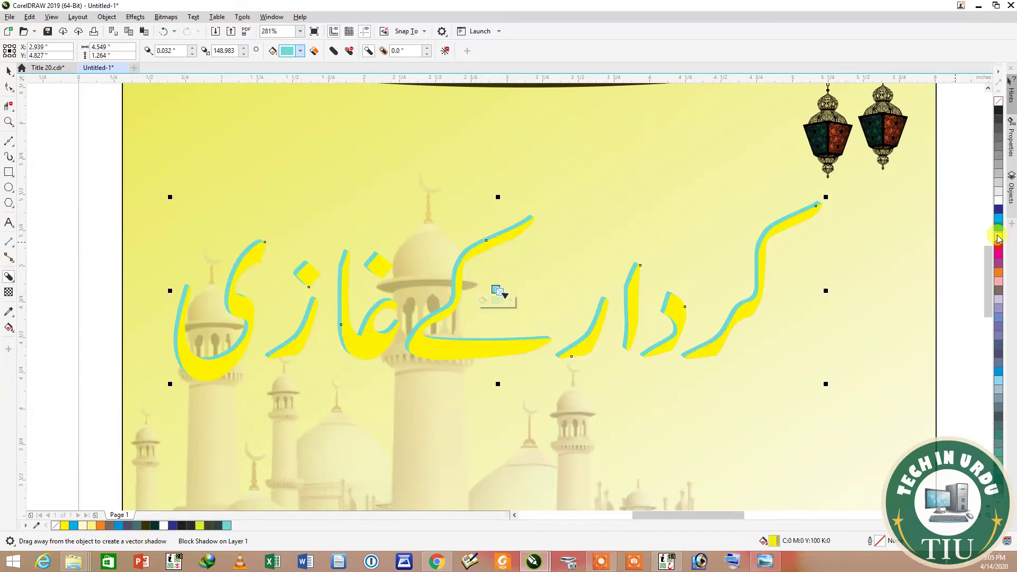
{"action": "left_click", "coordinate": [999, 222]}
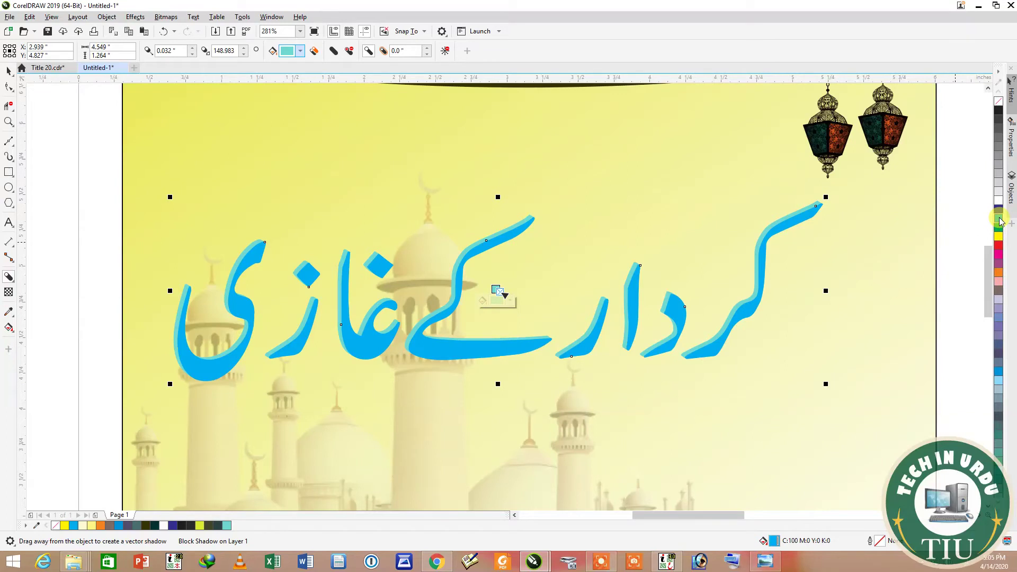
{"action": "left_click", "coordinate": [998, 210]}
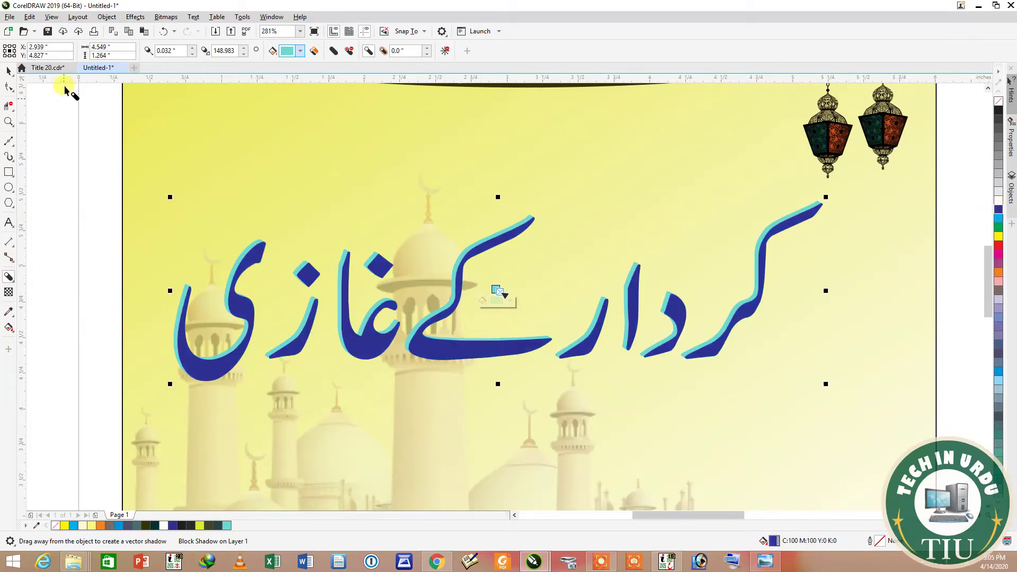
Move the word مصنف onto the cover, below the right end of the title
{"action": "double_click", "coordinate": [9, 122]}
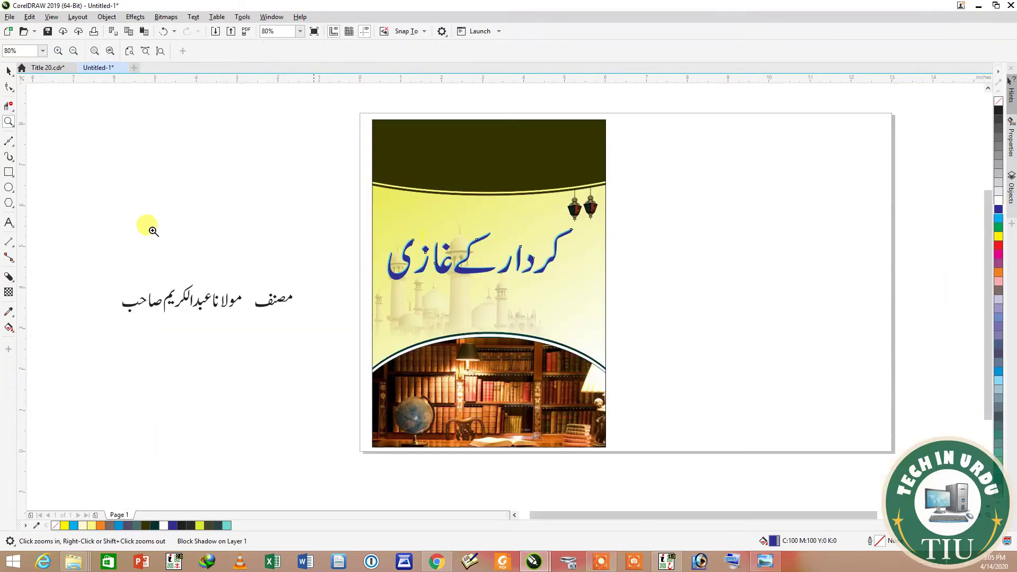
{"action": "left_click", "coordinate": [9, 71]}
{"action": "left_click", "coordinate": [268, 387]}
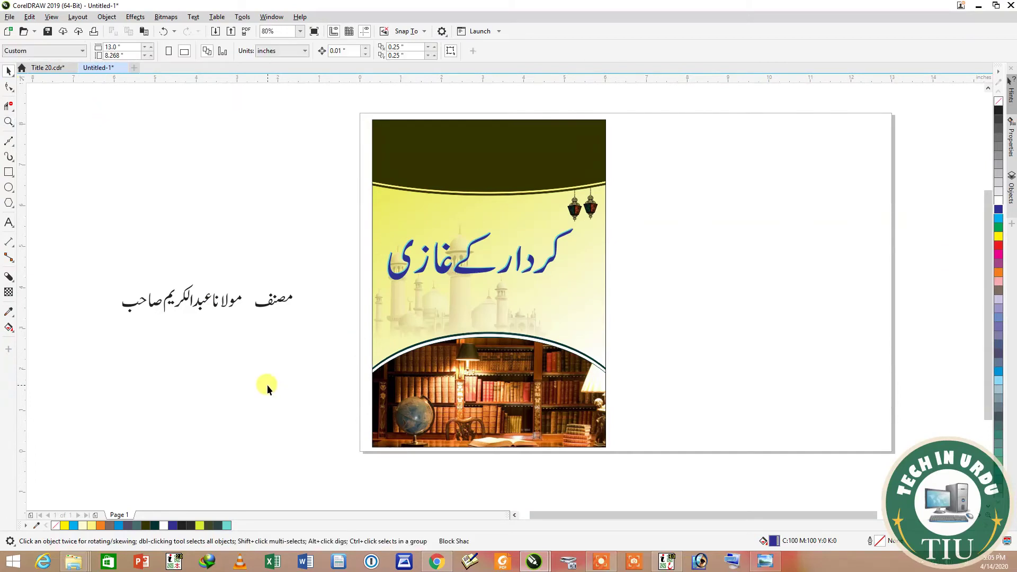
{"action": "left_click", "coordinate": [262, 303]}
{"action": "left_click", "coordinate": [231, 323]}
{"action": "left_click_drag", "start_coordinate": [240, 328], "coordinate": [249, 329]}
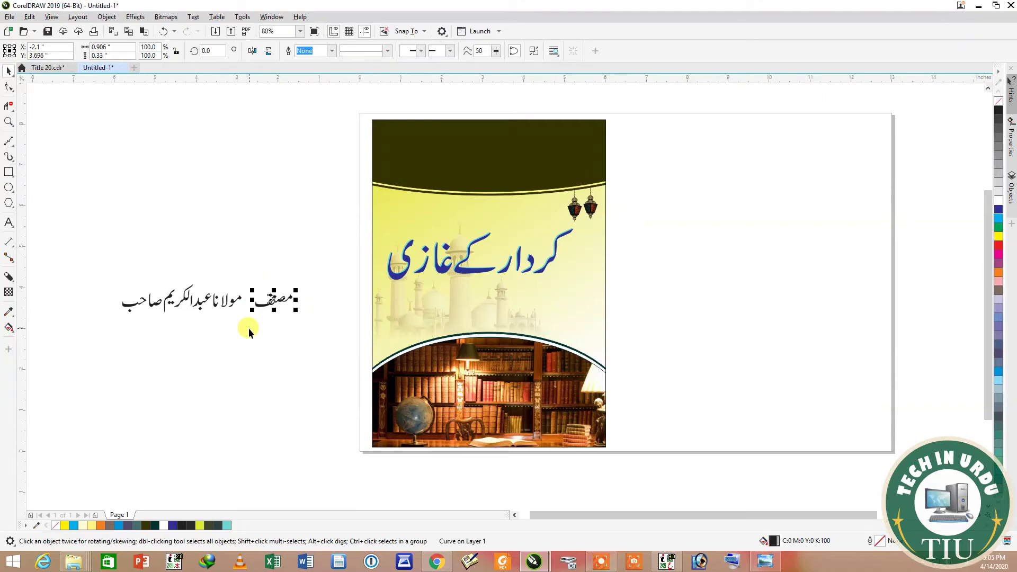
{"action": "left_click_drag", "start_coordinate": [273, 297], "coordinate": [550, 308]}
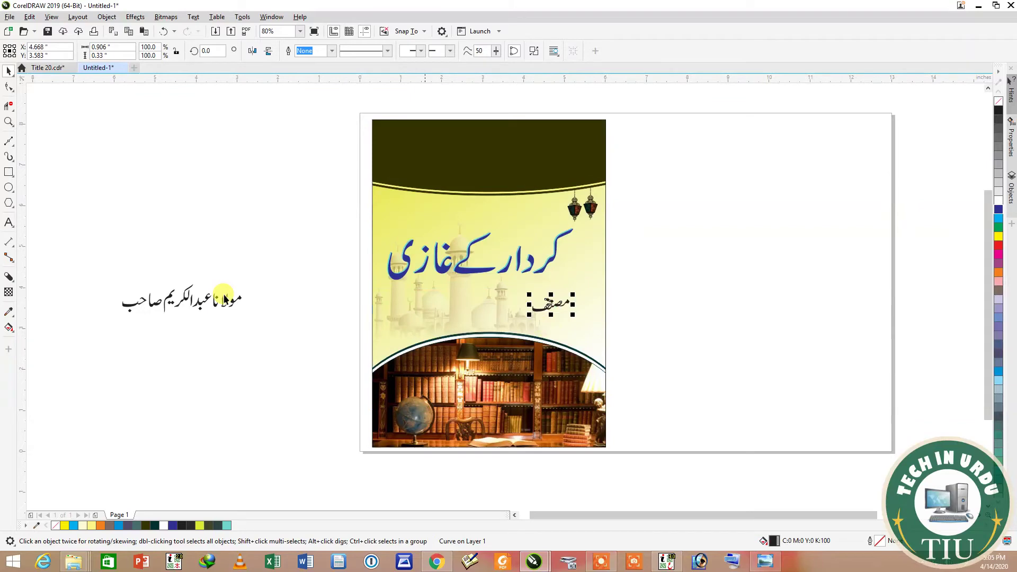
Group the author's name lettering and place it on the cover to the left of the word مصنف
{"action": "left_click_drag", "start_coordinate": [90, 280], "coordinate": [257, 320]}
{"action": "key", "text": "ctrl+g"}
{"action": "left_click_drag", "start_coordinate": [197, 299], "coordinate": [455, 308]}
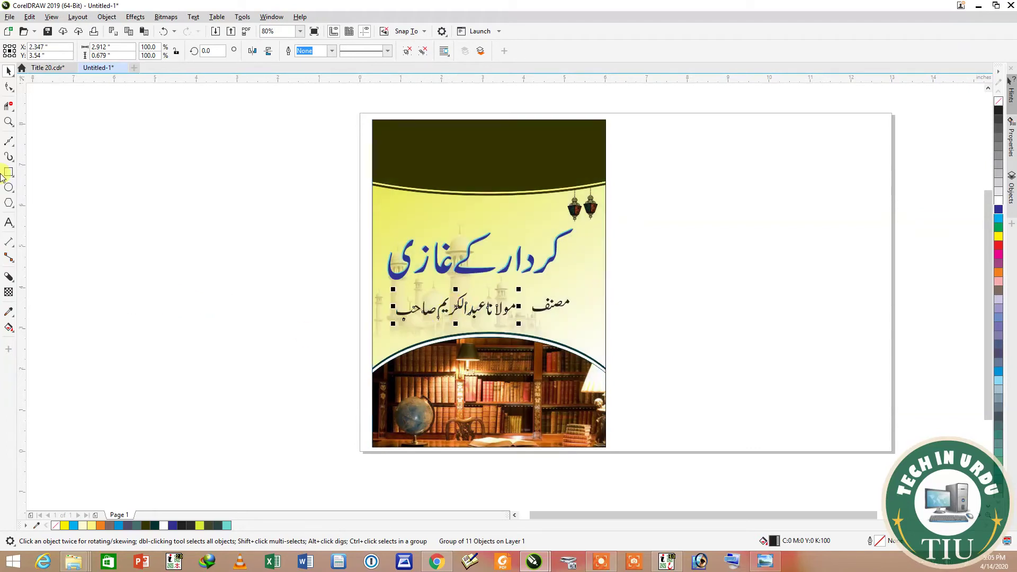
Move the grouped author's name off the cover to the empty area left of the page
{"action": "left_click", "coordinate": [7, 124]}
{"action": "left_click_drag", "start_coordinate": [366, 275], "coordinate": [616, 356]}
{"action": "left_click", "coordinate": [8, 70]}
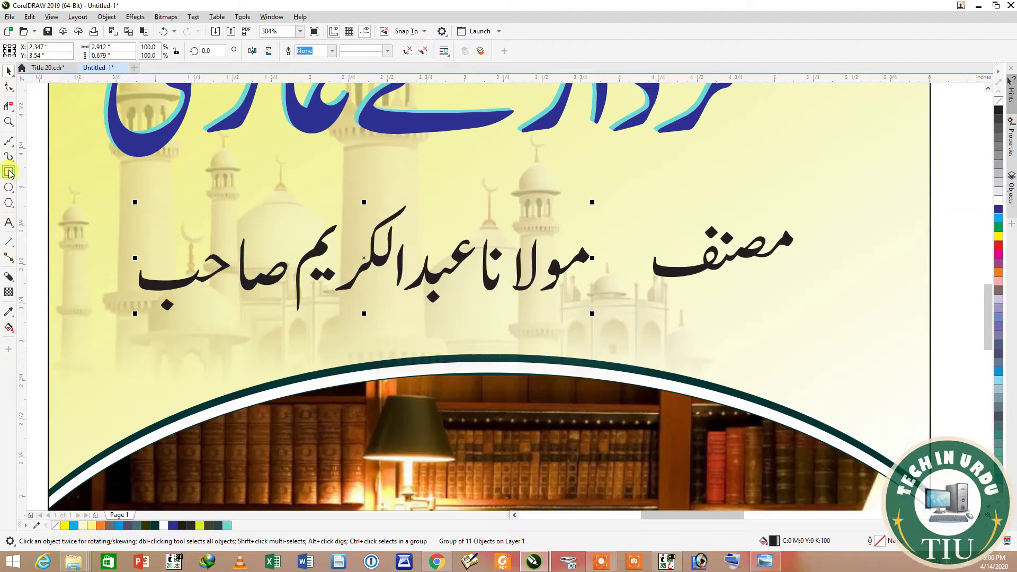
{"action": "left_click", "coordinate": [8, 122]}
{"action": "right_click", "coordinate": [266, 272]}
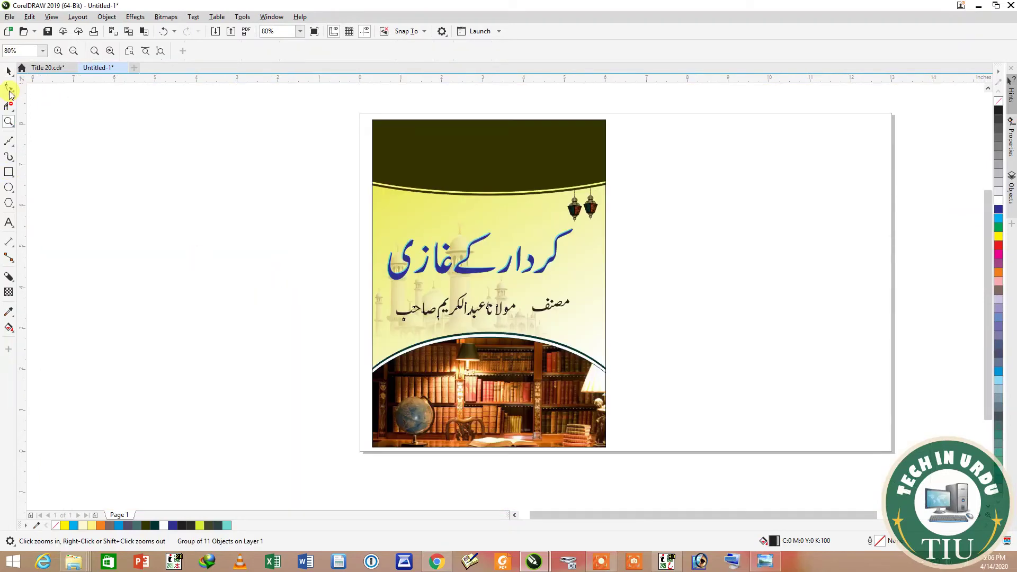
{"action": "left_click", "coordinate": [9, 71]}
{"action": "left_click_drag", "start_coordinate": [457, 309], "coordinate": [222, 267]}
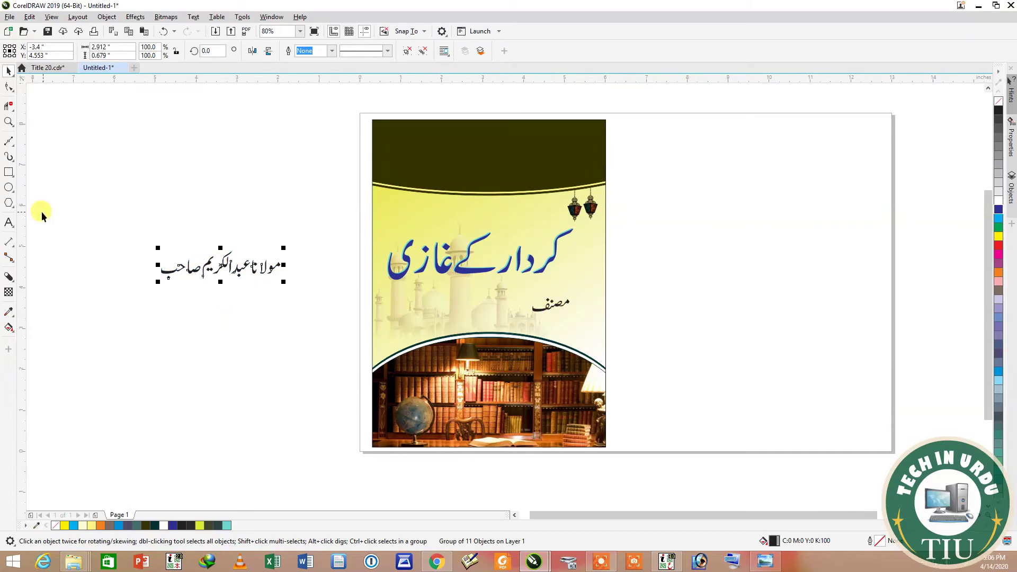
Draw a rectangle about 4.41 by 0.76 inches above the author's name and round its corners to about 0.22 inches
{"action": "left_click", "coordinate": [9, 172]}
{"action": "left_click_drag", "start_coordinate": [117, 174], "coordinate": [300, 208]}
{"action": "left_click", "coordinate": [8, 86]}
{"action": "left_click_drag", "start_coordinate": [117, 177], "coordinate": [132, 184]}
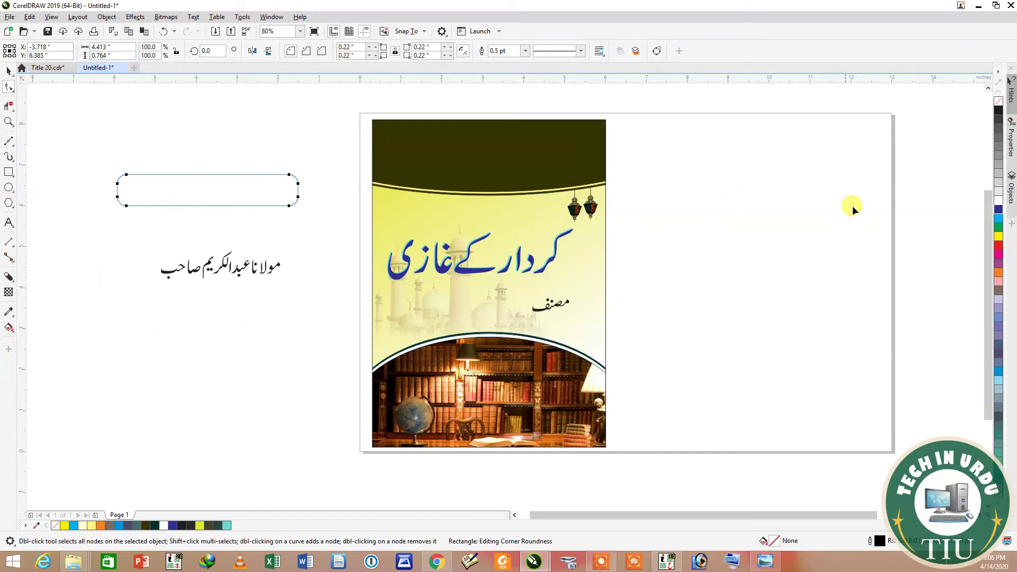
Give the rounded rectangle a horizontal linear fountain fill running from Deep Navy Blue (#000066) at the left to white at the right
{"action": "left_click", "coordinate": [8, 328]}
{"action": "left_click_drag", "start_coordinate": [120, 189], "coordinate": [308, 192]}
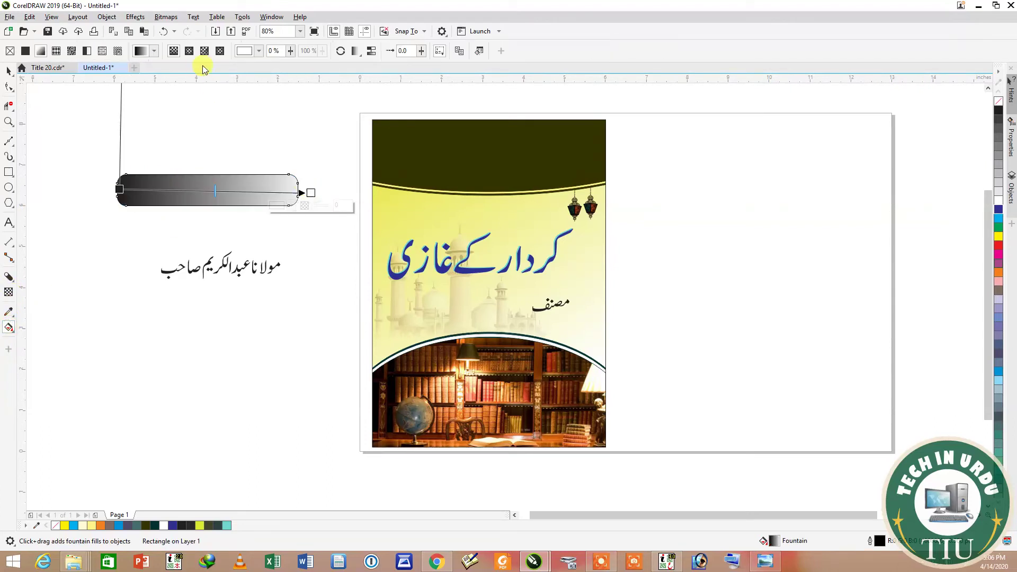
{"action": "left_click", "coordinate": [154, 52]}
{"action": "left_click", "coordinate": [154, 52]}
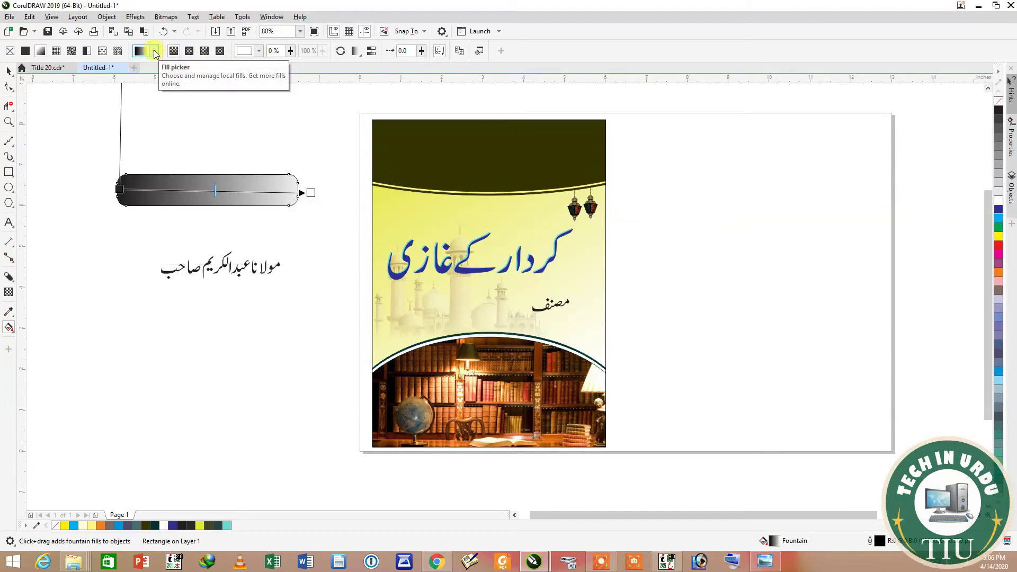
{"action": "left_click", "coordinate": [119, 188]}
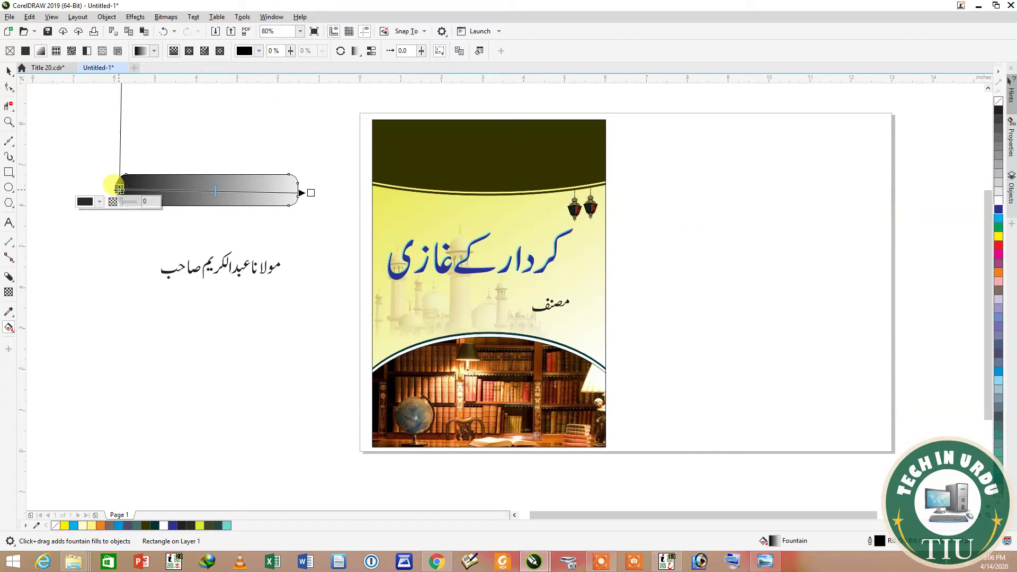
{"action": "left_click", "coordinate": [83, 201]}
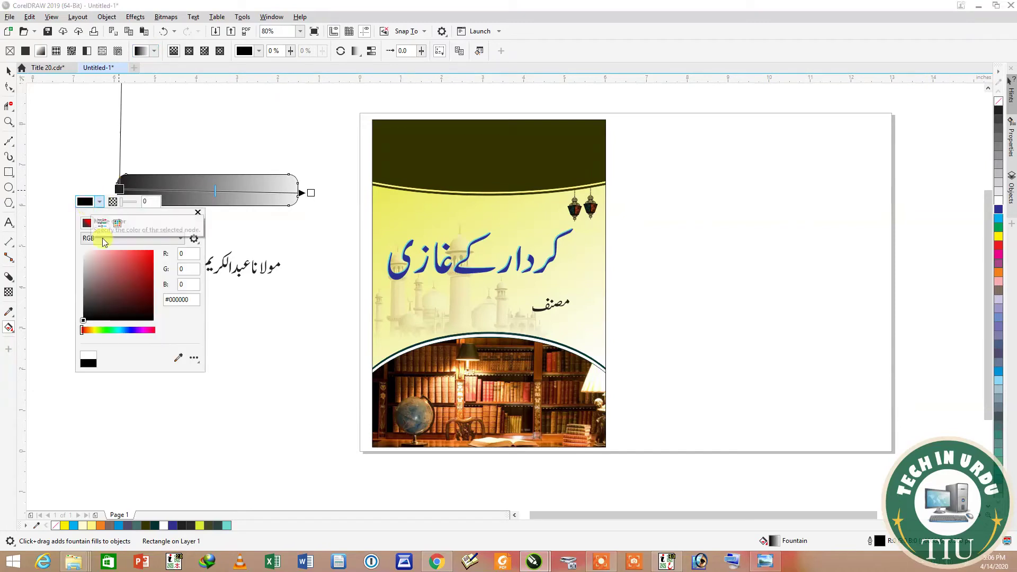
{"action": "left_click", "coordinate": [117, 223]}
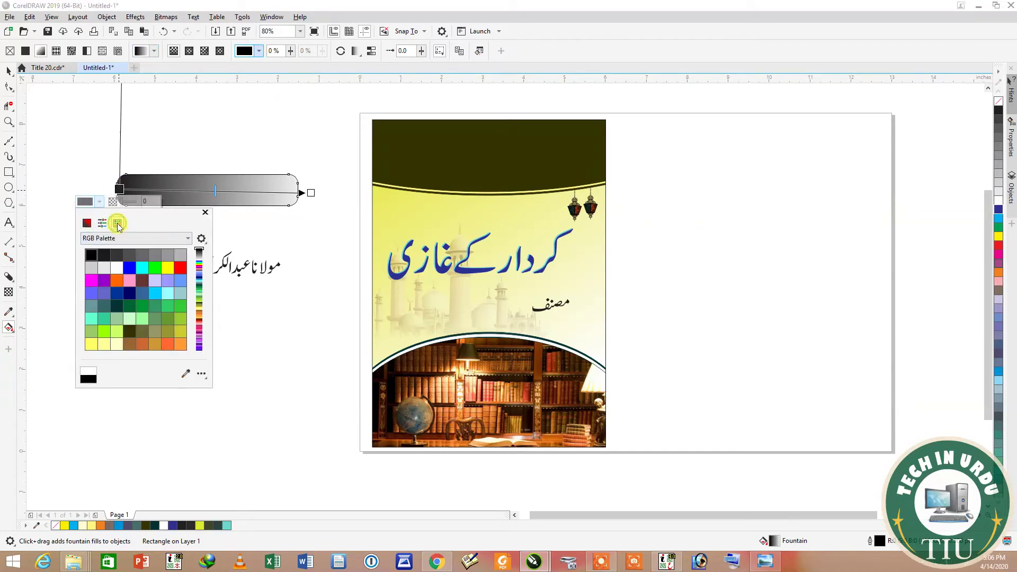
{"action": "left_click", "coordinate": [117, 295]}
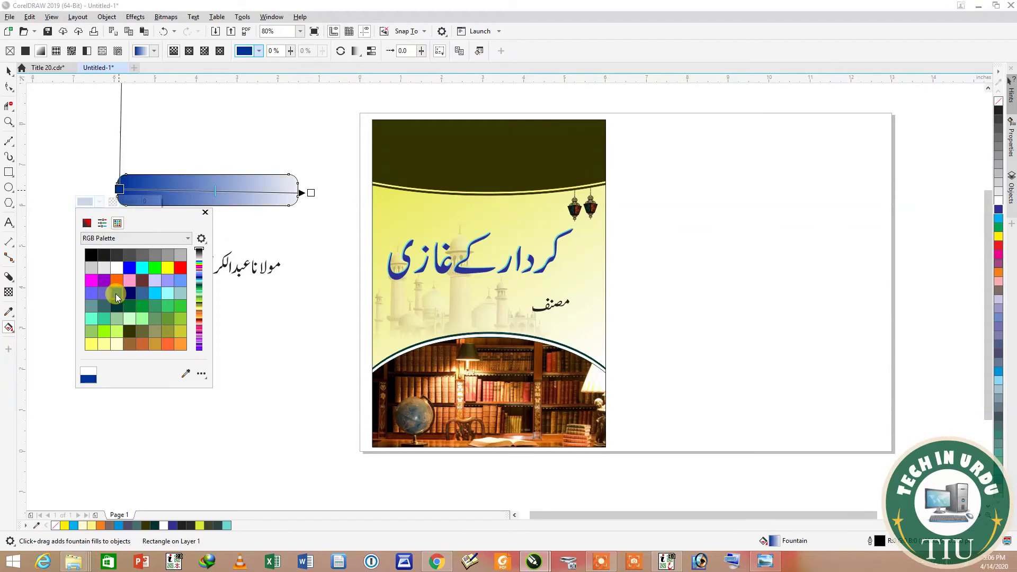
{"action": "left_click", "coordinate": [104, 331]}
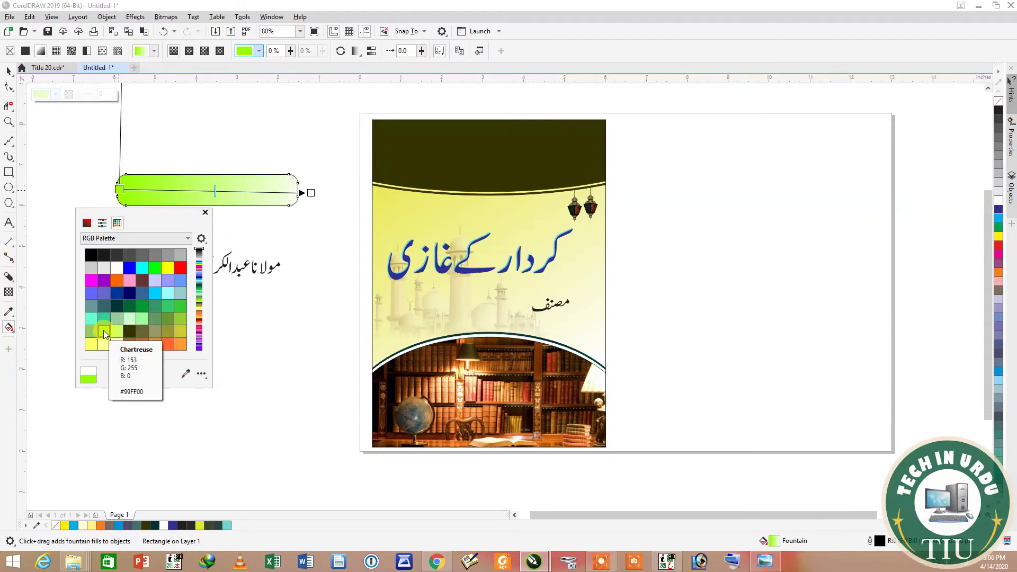
{"action": "left_click", "coordinate": [128, 293]}
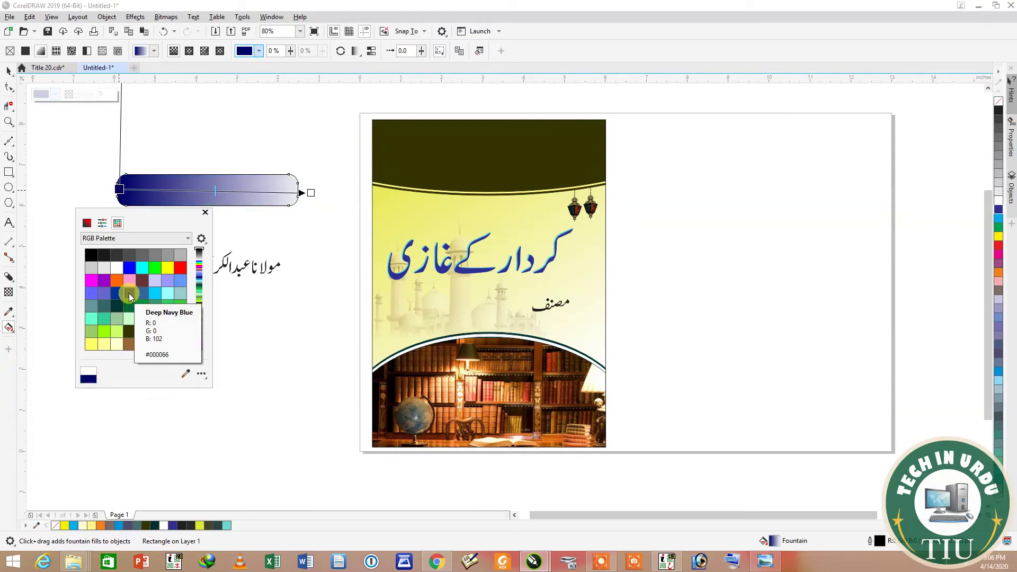
{"action": "left_click", "coordinate": [116, 189]}
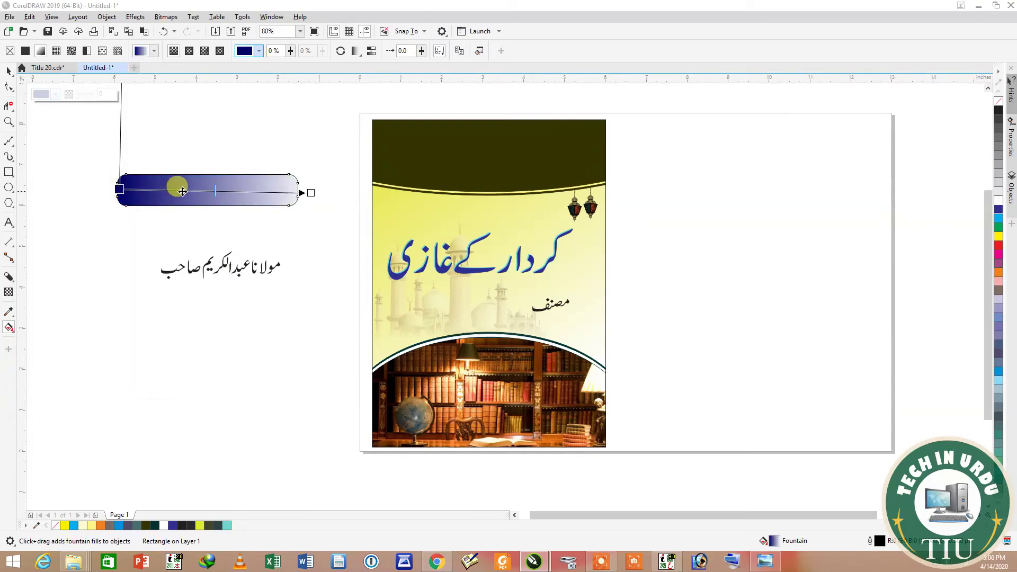
Extend the rounded rectangle's gradient well beyond both of its ends to soften the navy-to-white transition
{"action": "left_click", "coordinate": [119, 189]}
{"action": "left_click_drag", "start_coordinate": [141, 189], "coordinate": [66, 191]}
{"action": "left_click_drag", "start_coordinate": [311, 192], "coordinate": [367, 190]}
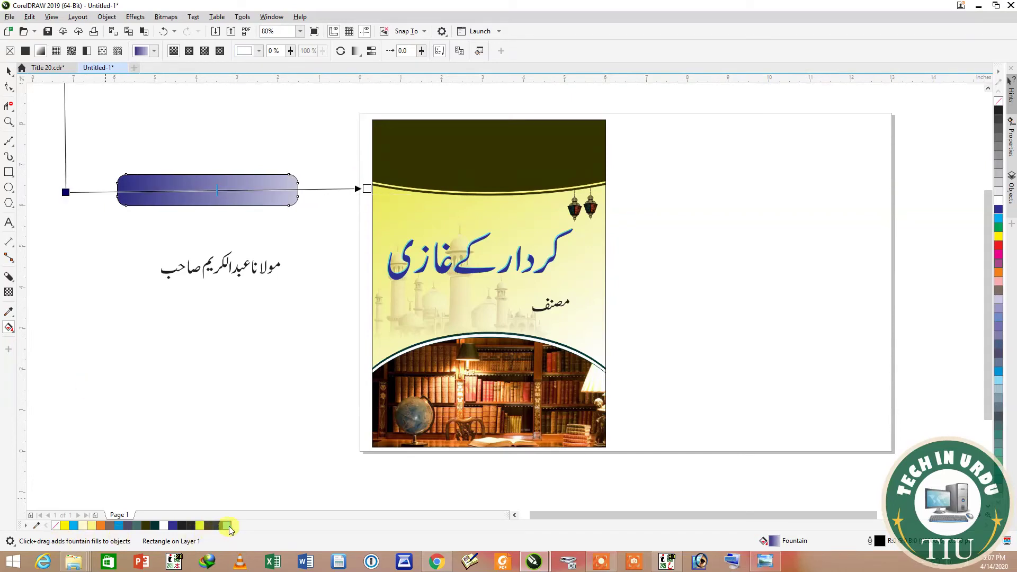
{"action": "left_click", "coordinate": [9, 72]}
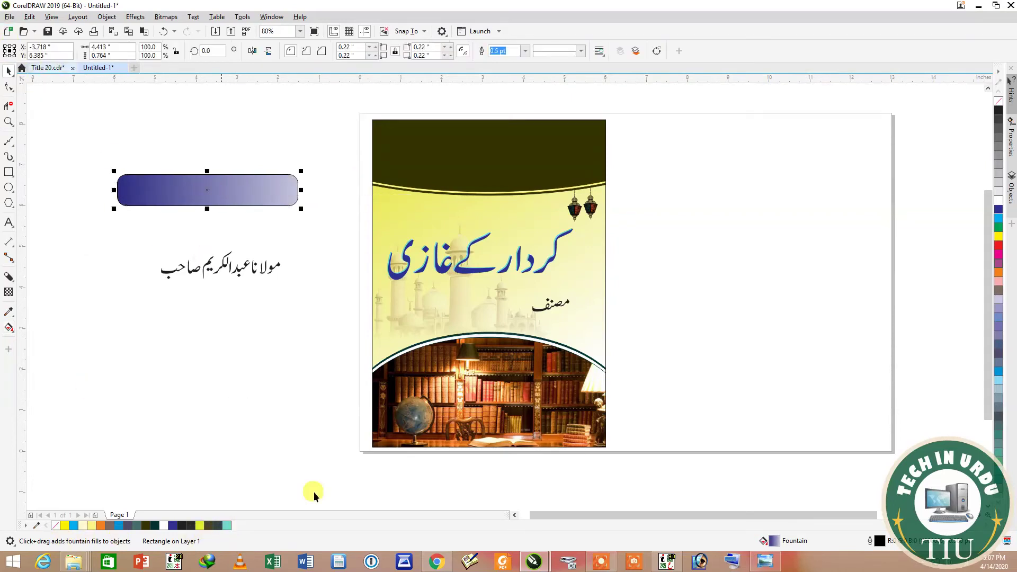
Remove the rounded rectangle's outline and place the author's name on it with a white fill
{"action": "right_click", "coordinate": [998, 102]}
{"action": "mouse_move", "coordinate": [204, 192]}
{"action": "left_mouse_down"}
{"action": "mouse_move", "coordinate": [340, 272]}
{"action": "mouse_move", "coordinate": [463, 284]}
{"action": "mouse_move", "coordinate": [207, 304]}
{"action": "mouse_move", "coordinate": [198, 184]}
{"action": "left_mouse_up"}
{"action": "left_click", "coordinate": [229, 271]}
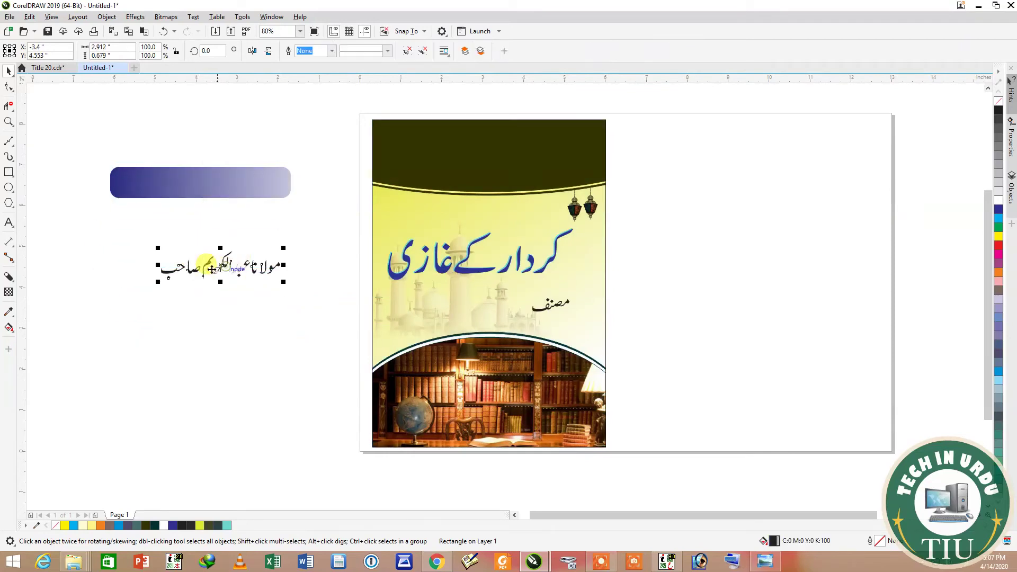
{"action": "left_click_drag", "start_coordinate": [220, 269], "coordinate": [205, 189]}
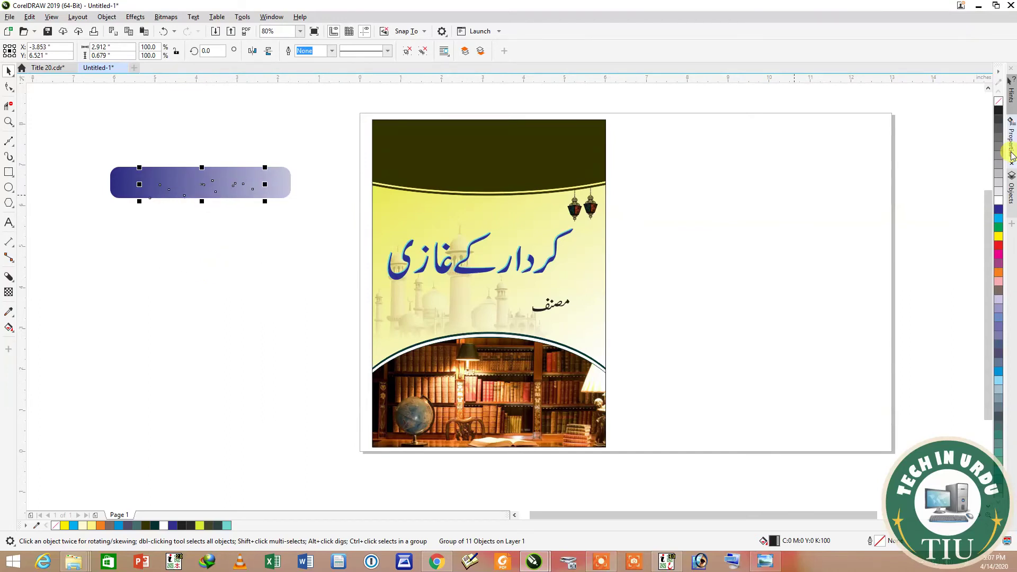
{"action": "right_click", "coordinate": [998, 203]}
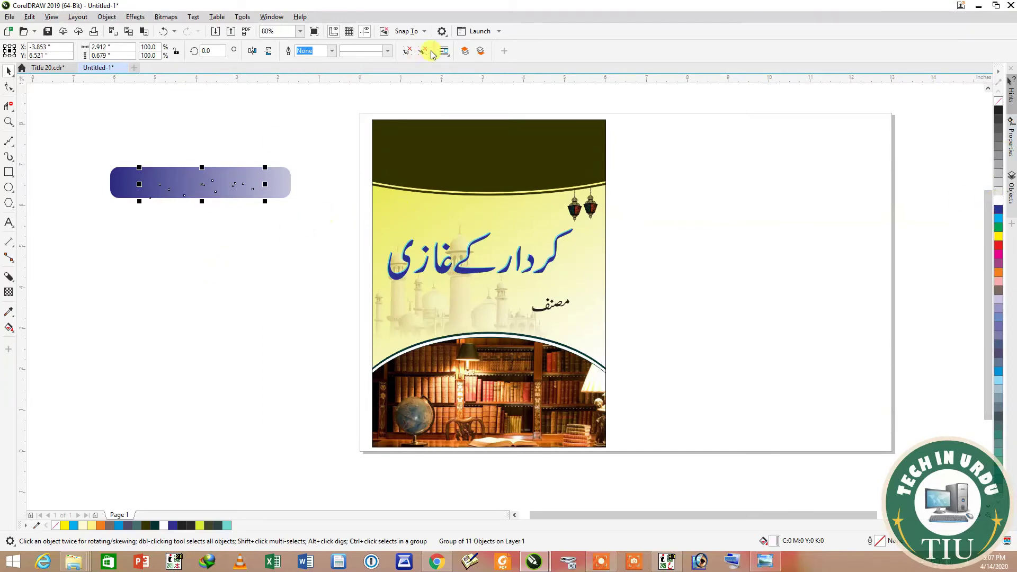
Replace the rounded rectangle's gradient with a solid Deep Navy Blue fill (C40 M40 Y0 K60)
{"action": "left_click", "coordinate": [8, 121]}
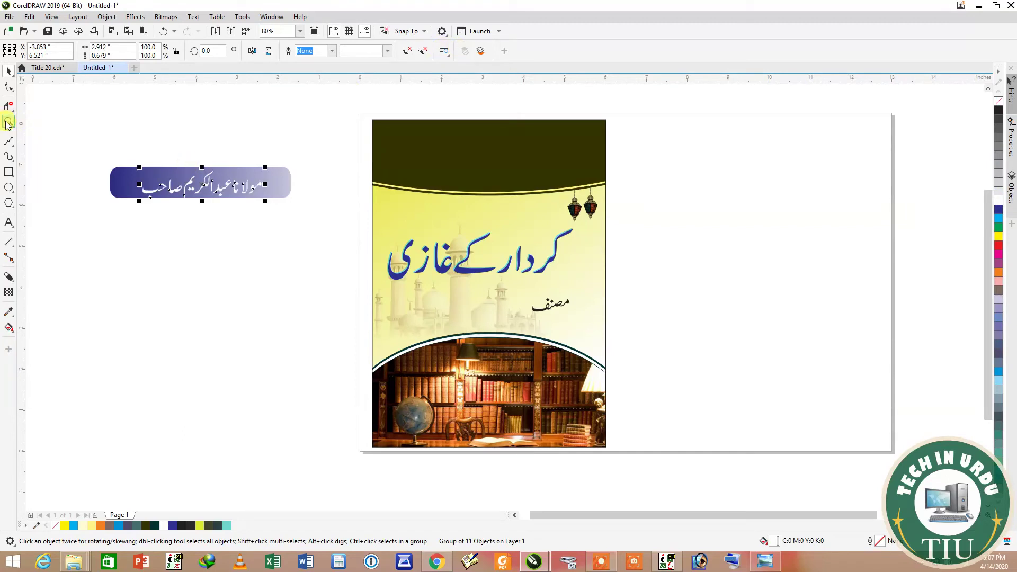
{"action": "left_click_drag", "start_coordinate": [78, 151], "coordinate": [292, 231]}
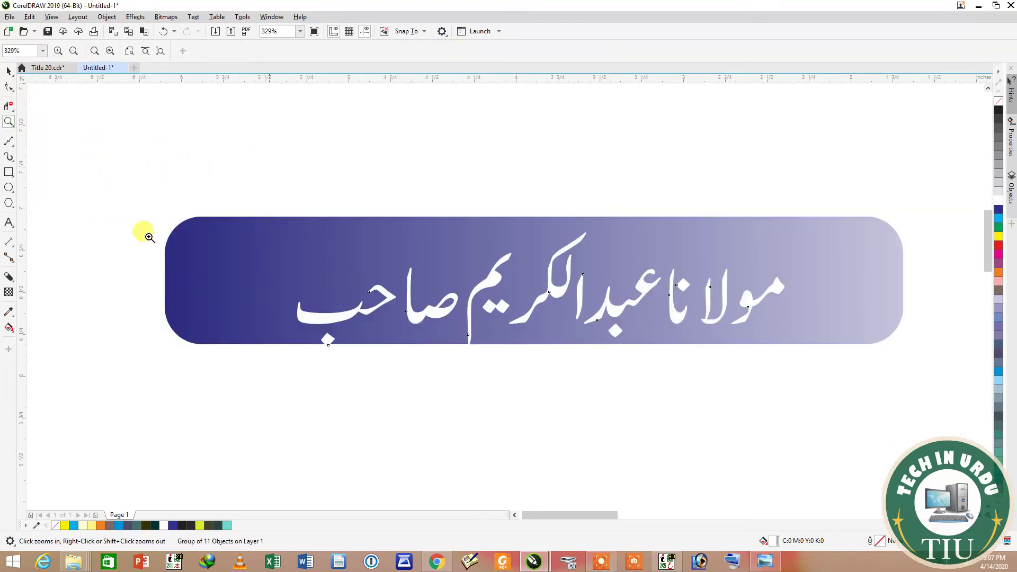
{"action": "left_click", "coordinate": [8, 71]}
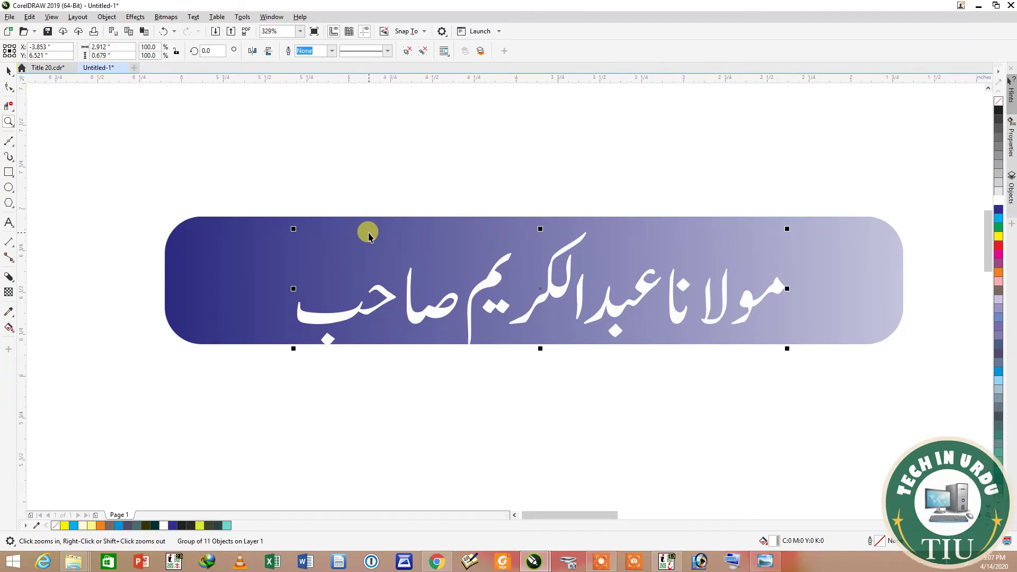
{"action": "left_click", "coordinate": [225, 259]}
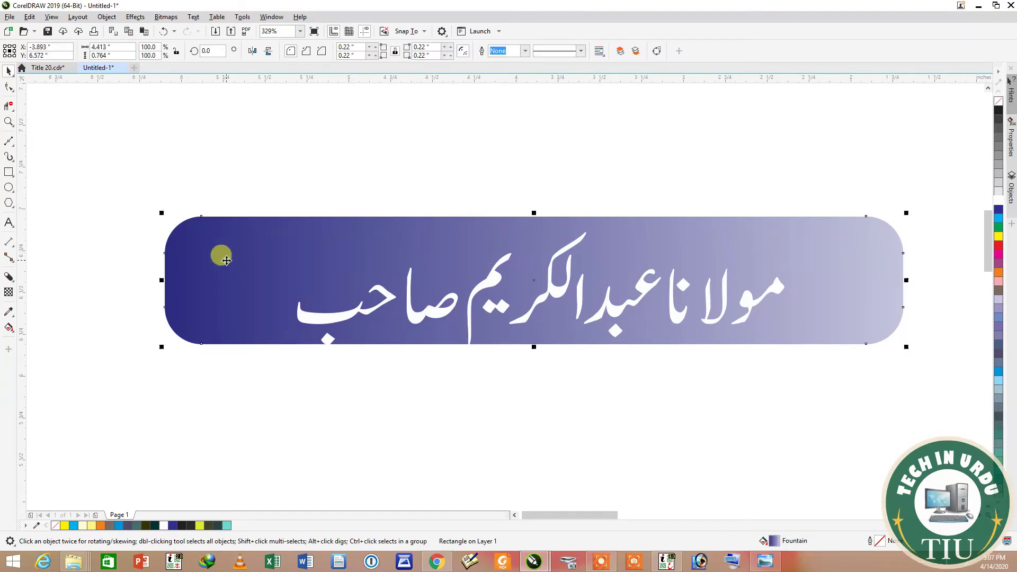
{"action": "left_click", "coordinate": [997, 356]}
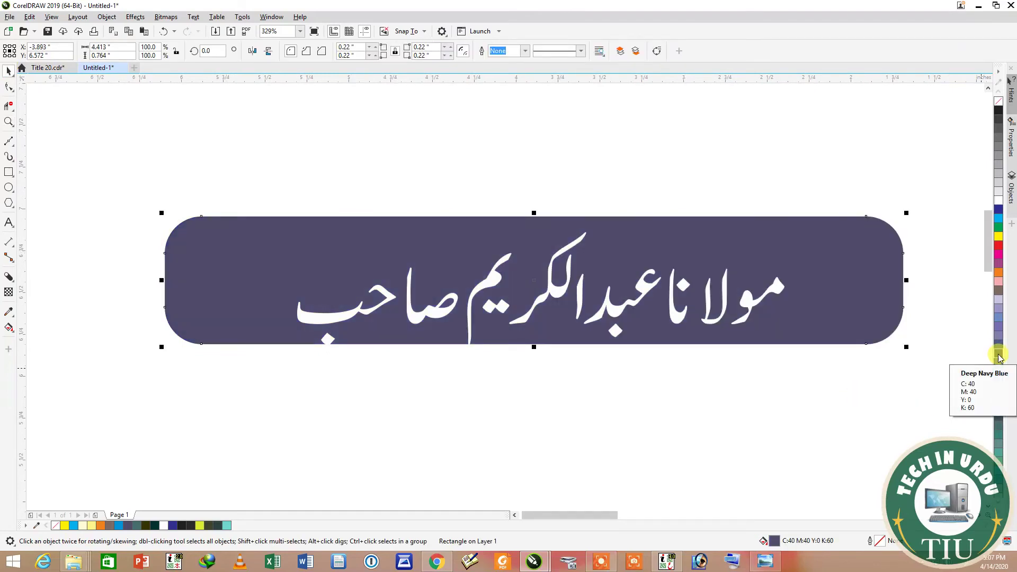
Narrow the rounded rectangle from both ends to about 3.16 inches wide and nudge it down around the author's name
{"action": "left_click_drag", "start_coordinate": [907, 280], "coordinate": [802, 281]}
{"action": "left_click", "coordinate": [192, 275]}
{"action": "left_click_drag", "start_coordinate": [162, 279], "coordinate": [266, 293]}
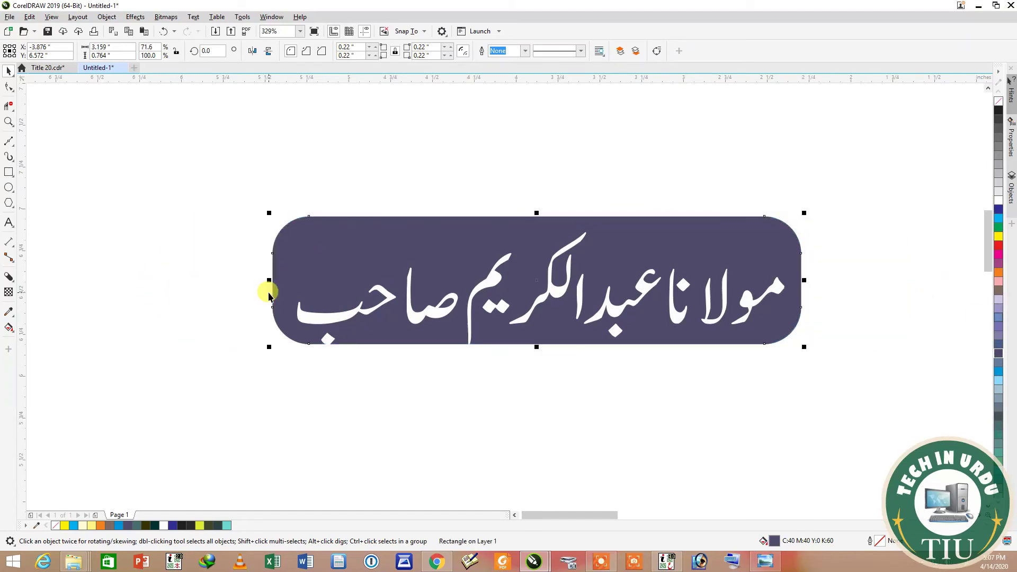
{"action": "key", "text": "Down"}
{"action": "key", "text": "Down"}
{"action": "left_click", "coordinate": [226, 261]}
Group the author's name with its rounded rectangle and place the group, scaled down, on the cover beside the word مصنف
{"action": "left_click_drag", "start_coordinate": [211, 194], "coordinate": [873, 440]}
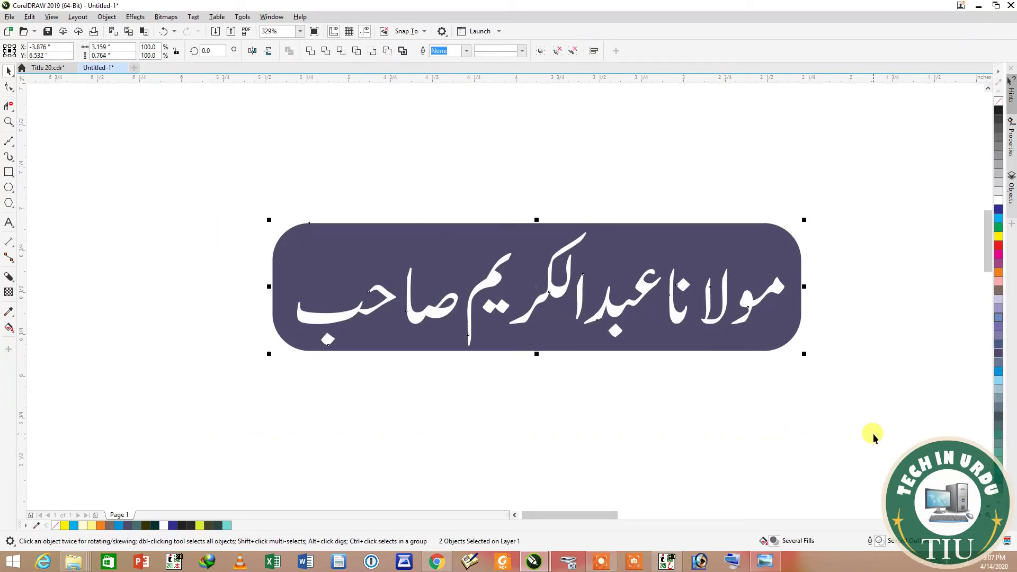
{"action": "key", "text": "ctrl+g"}
{"action": "left_click", "coordinate": [8, 121]}
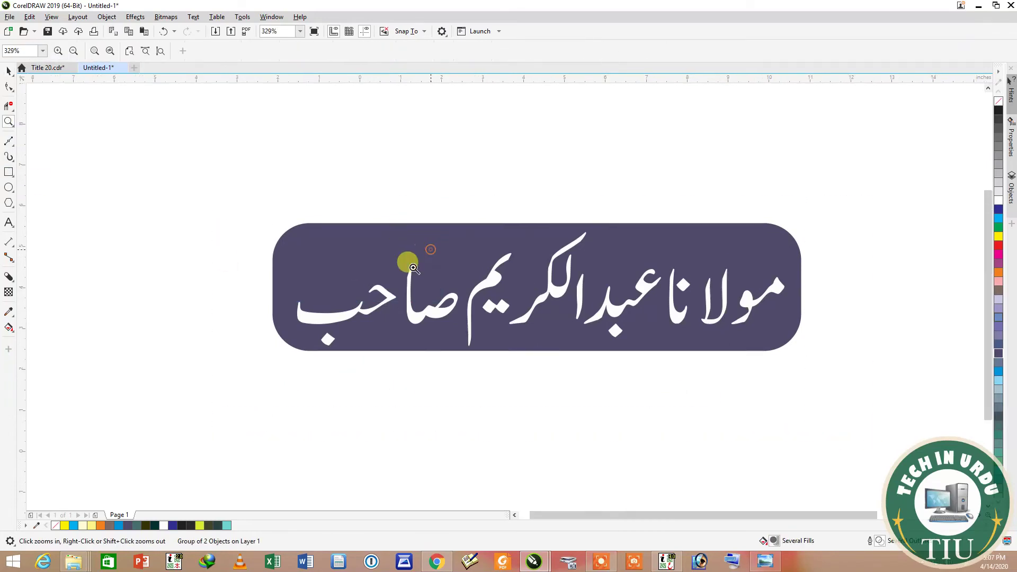
{"action": "right_click", "coordinate": [413, 267]}
{"action": "left_click", "coordinate": [8, 70]}
{"action": "left_click", "coordinate": [212, 196]}
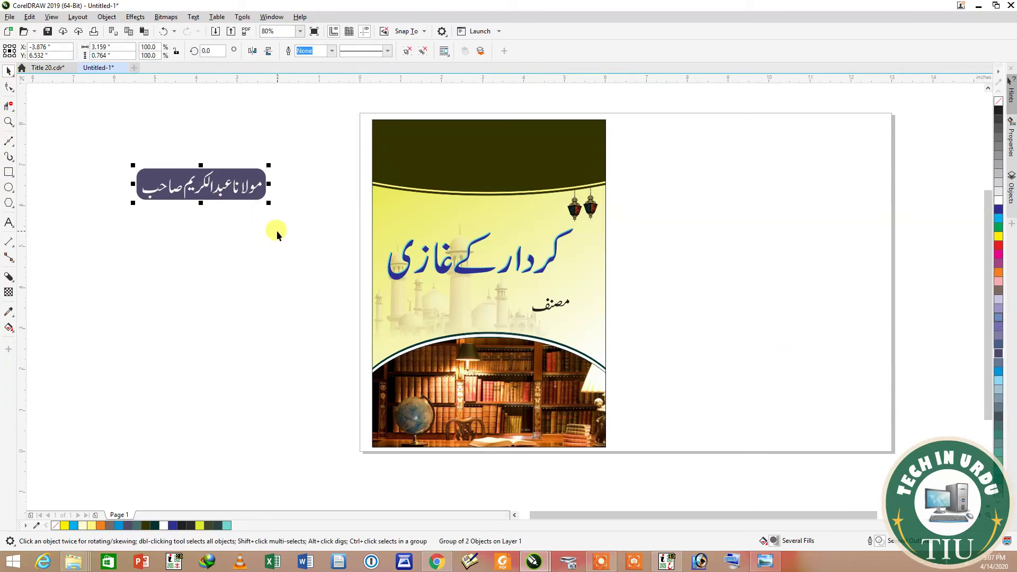
{"action": "left_click_drag", "start_coordinate": [265, 204], "coordinate": [459, 308]}
{"action": "left_click", "coordinate": [289, 316]}
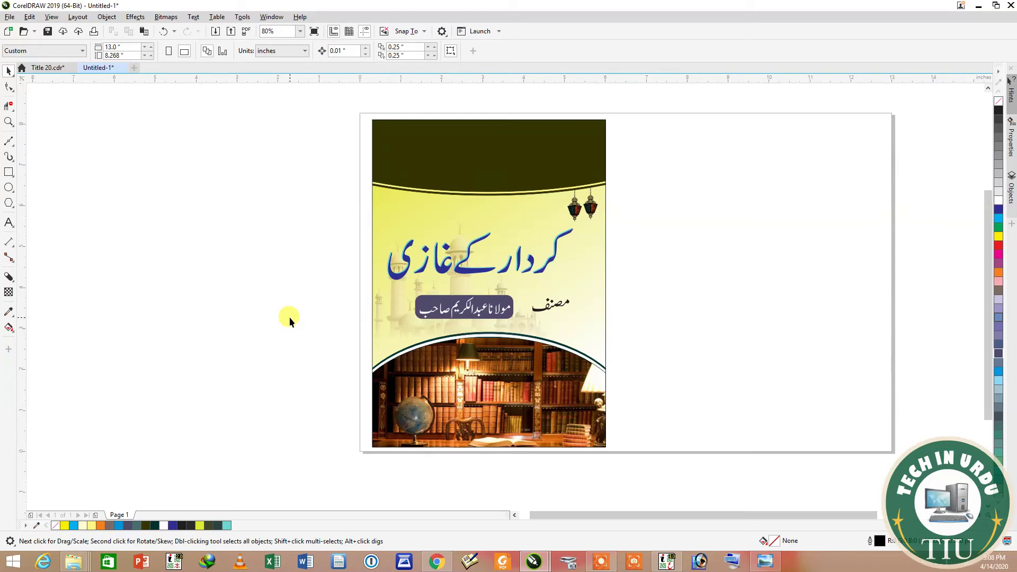
Paste the Urdu tagline علوم و حکمت کا خزانہ into the cover's dark header and fill it white
{"action": "key", "text": "ctrl+v"}
{"action": "left_click_drag", "start_coordinate": [289, 267], "coordinate": [483, 156]}
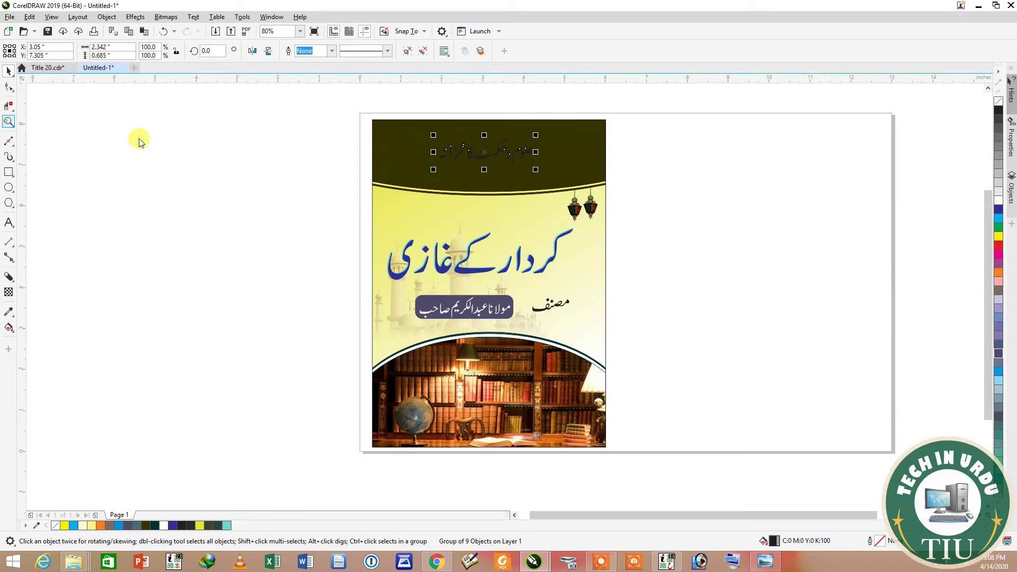
{"action": "left_click_drag", "start_coordinate": [353, 112], "coordinate": [618, 216]}
{"action": "left_click", "coordinate": [9, 71]}
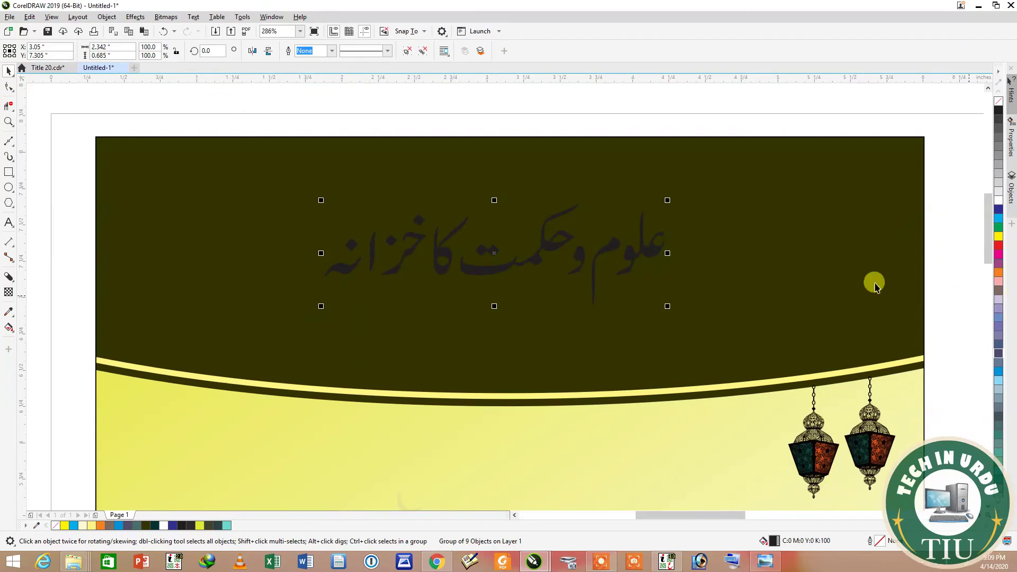
{"action": "left_click", "coordinate": [991, 197]}
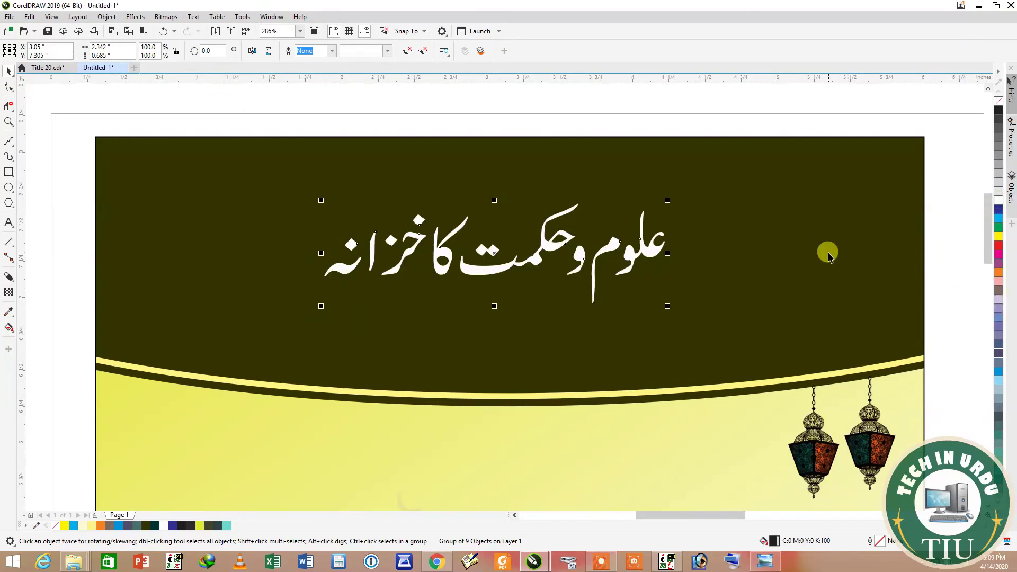
Enlarge the header tagline about its centre to about 3.32 by 0.97 inches and give it a yellow outline
{"action": "left_click_drag", "start_coordinate": [668, 307], "coordinate": [732, 369]}
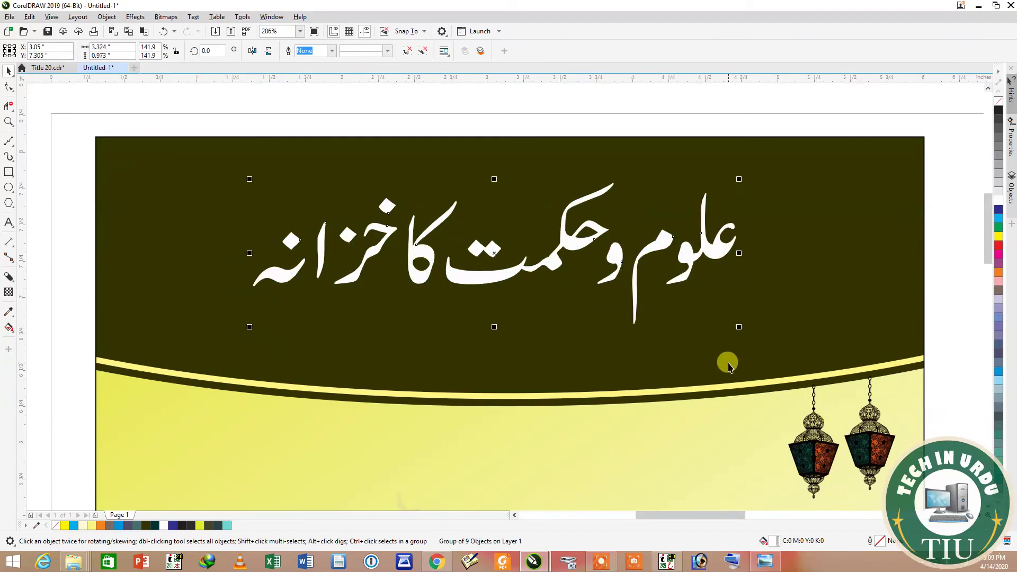
{"action": "right_click", "coordinate": [998, 238]}
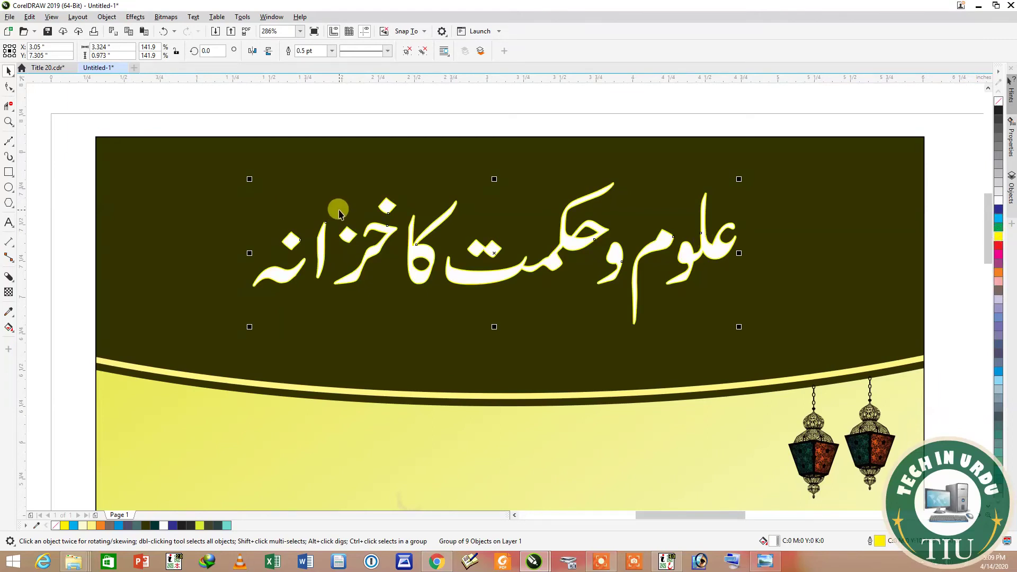
{"action": "left_click", "coordinate": [8, 122]}
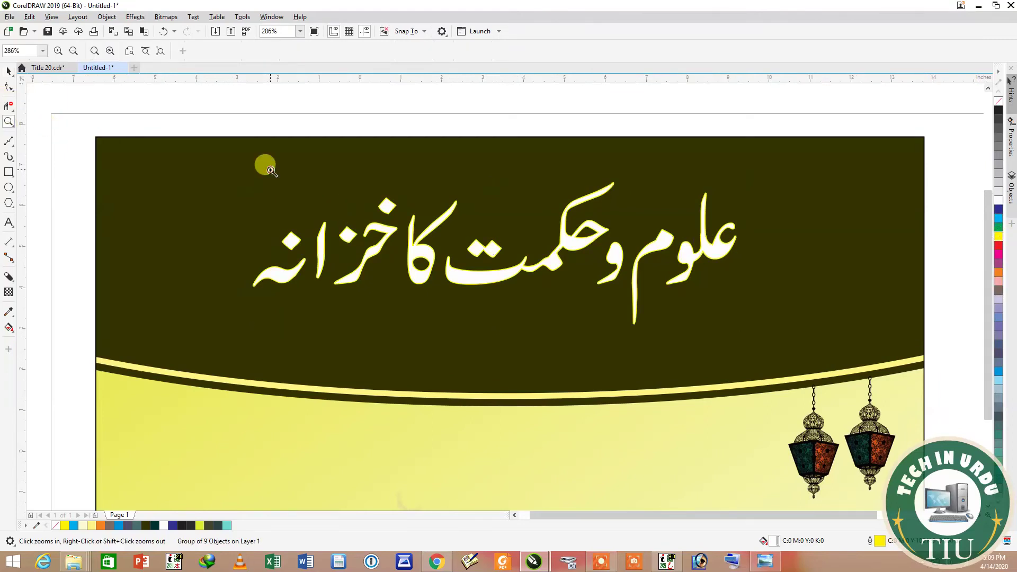
{"action": "right_click", "coordinate": [266, 165]}
{"action": "left_click", "coordinate": [8, 70]}
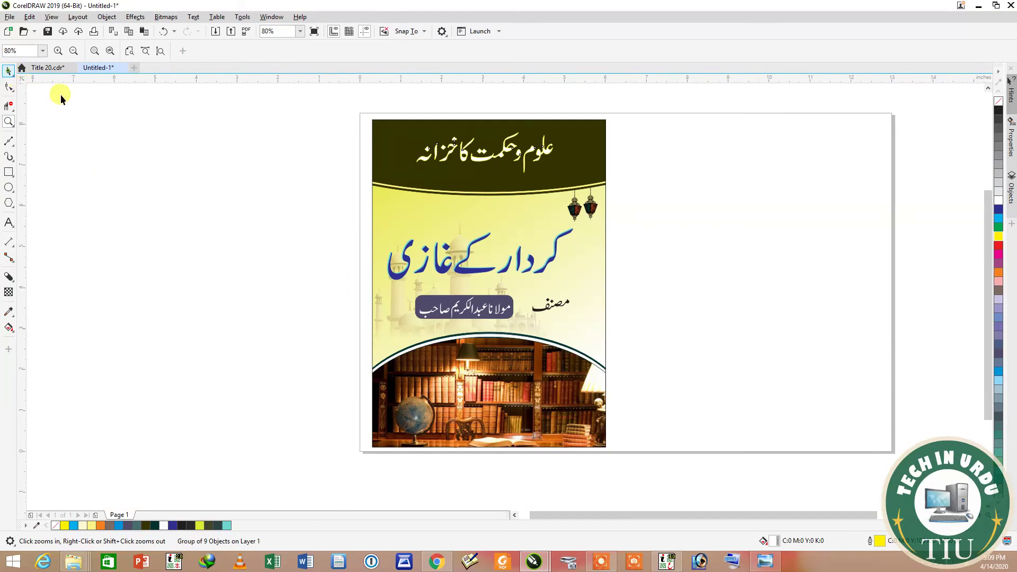
{"action": "left_click", "coordinate": [840, 289]}
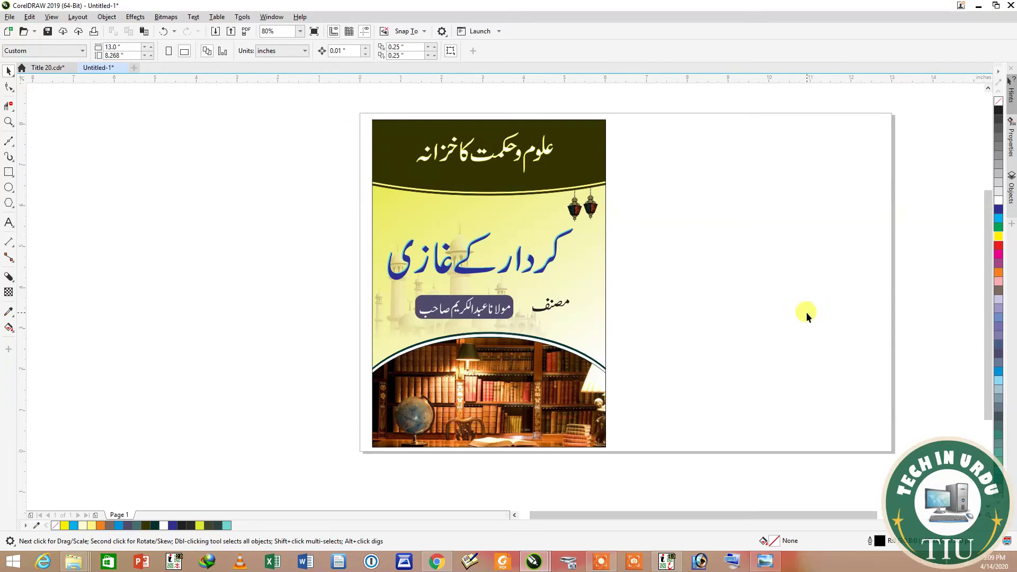
Draw a rectangle on the empty right half of the page and size it to 5.7 by 8 inches
{"action": "left_click", "coordinate": [411, 213]}
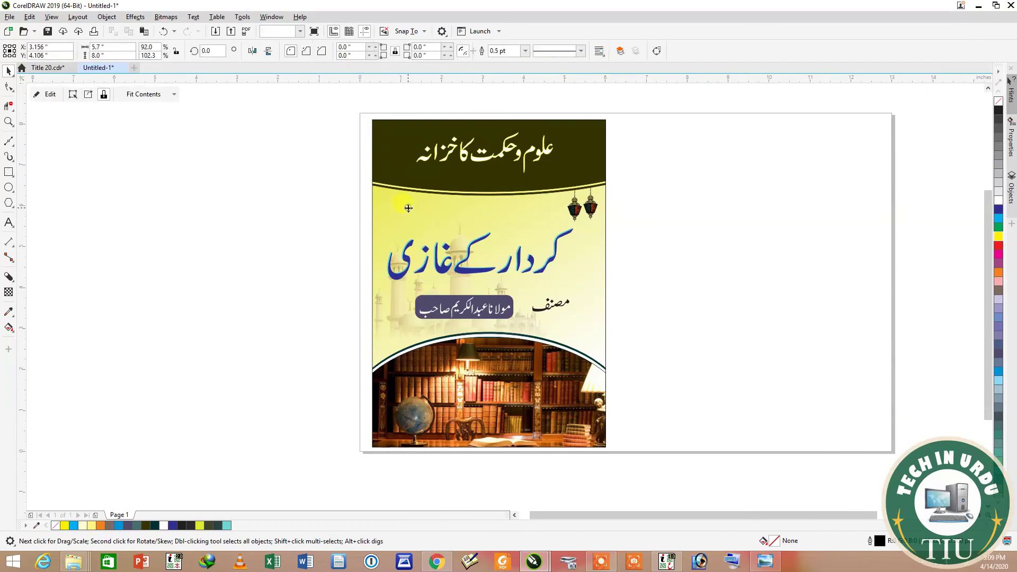
{"action": "left_click", "coordinate": [8, 172]}
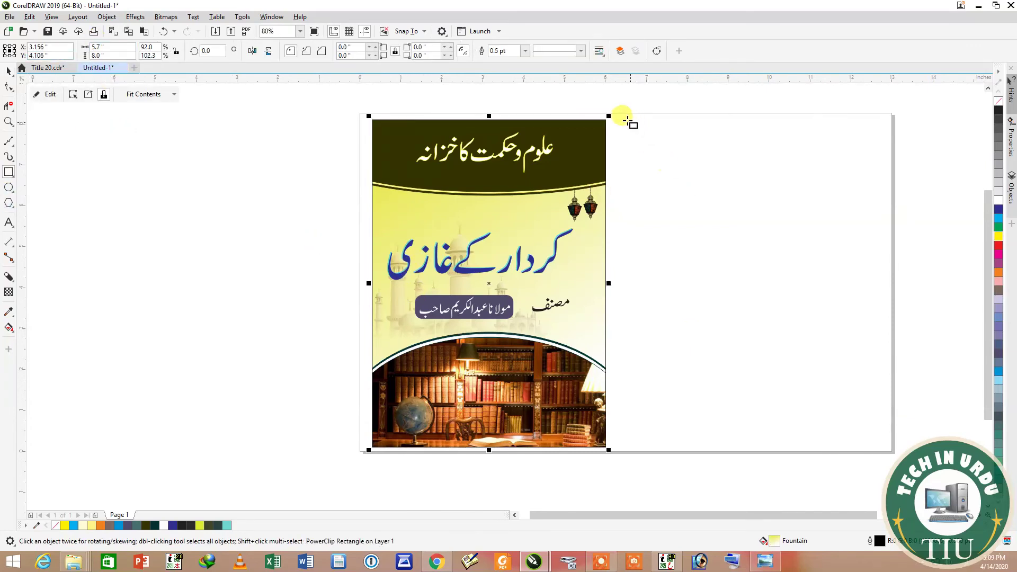
{"action": "left_click_drag", "start_coordinate": [626, 120], "coordinate": [884, 437]}
{"action": "left_click", "coordinate": [38, 47]}
{"action": "left_click", "coordinate": [94, 47]}
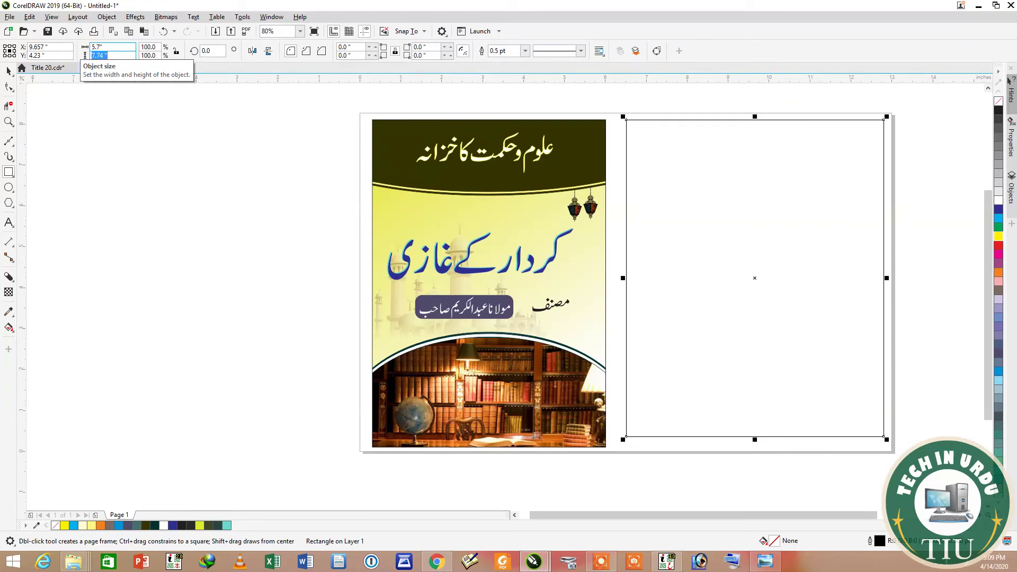
{"action": "key", "text": "Return"}
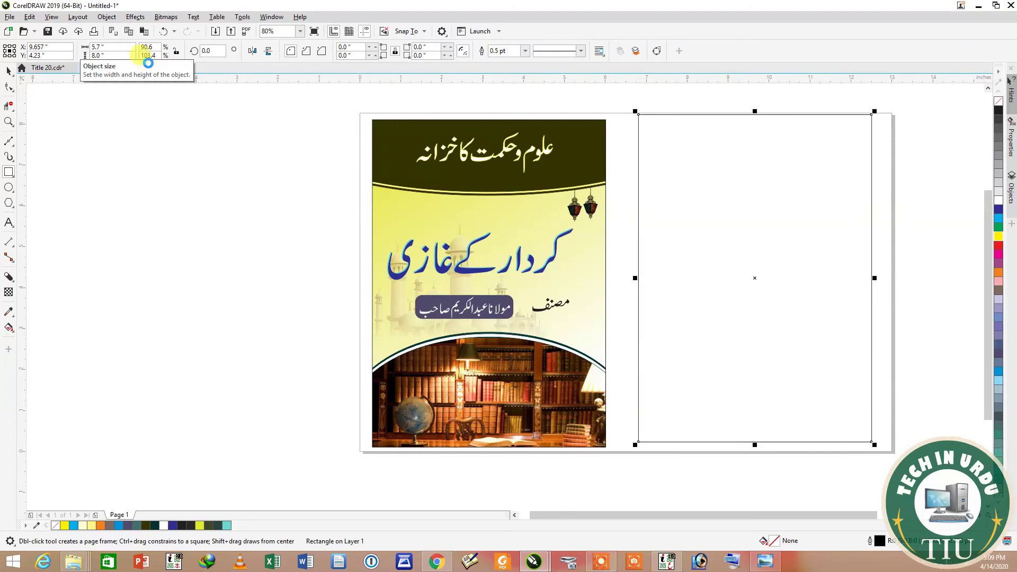
Centre the new rectangle on the page, then shift it horizontally into the empty area right of the front cover
{"action": "key", "text": "p"}
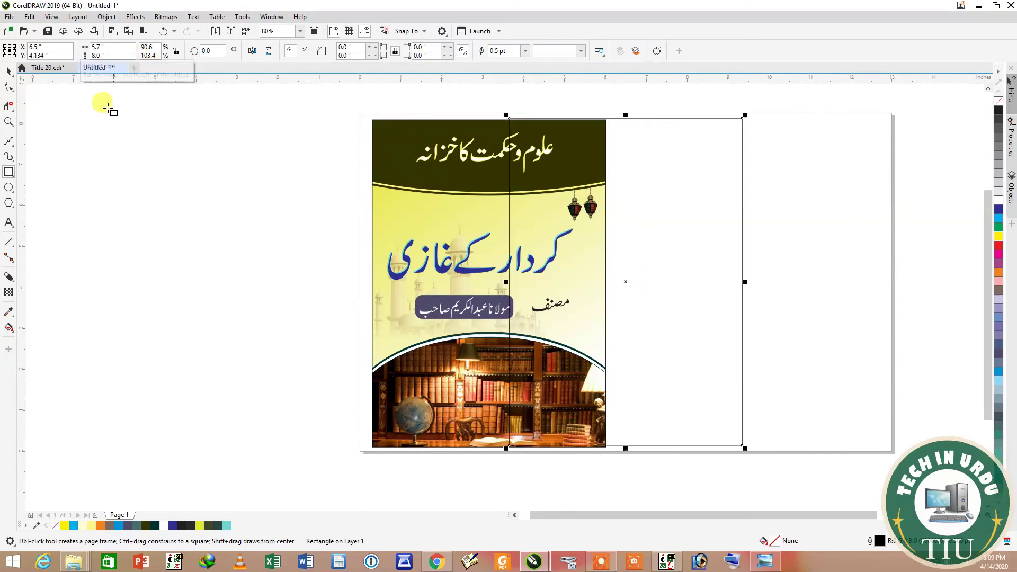
{"action": "left_click", "coordinate": [9, 70]}
{"action": "left_click_drag", "start_coordinate": [625, 286], "coordinate": [749, 289]}
{"action": "left_click", "coordinate": [758, 260]}
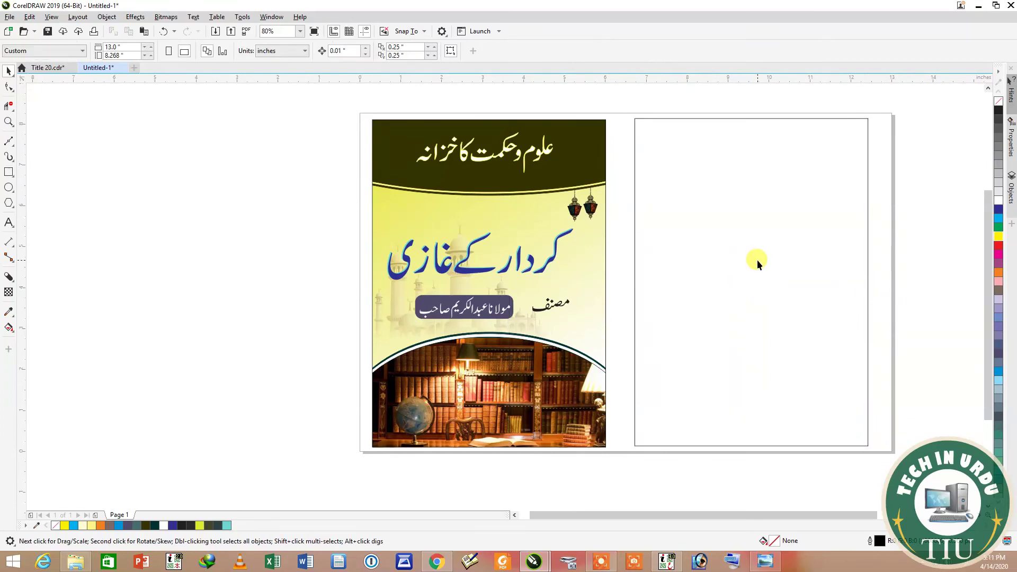
Place the yellow gradient panel with the geometric pattern over the empty rectangle on the page's right half
{"action": "left_click", "coordinate": [757, 260]}
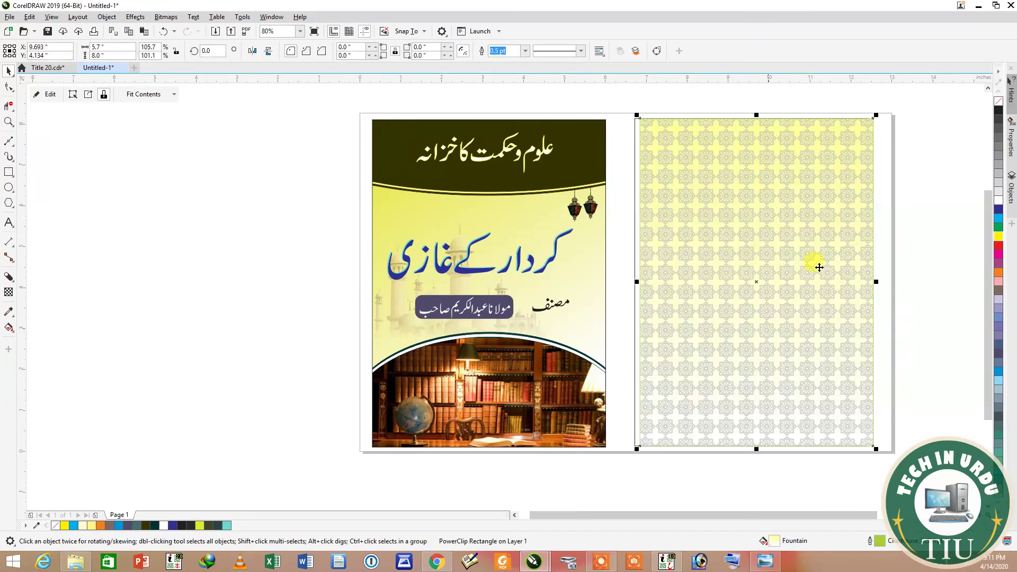
{"action": "left_click", "coordinate": [939, 271]}
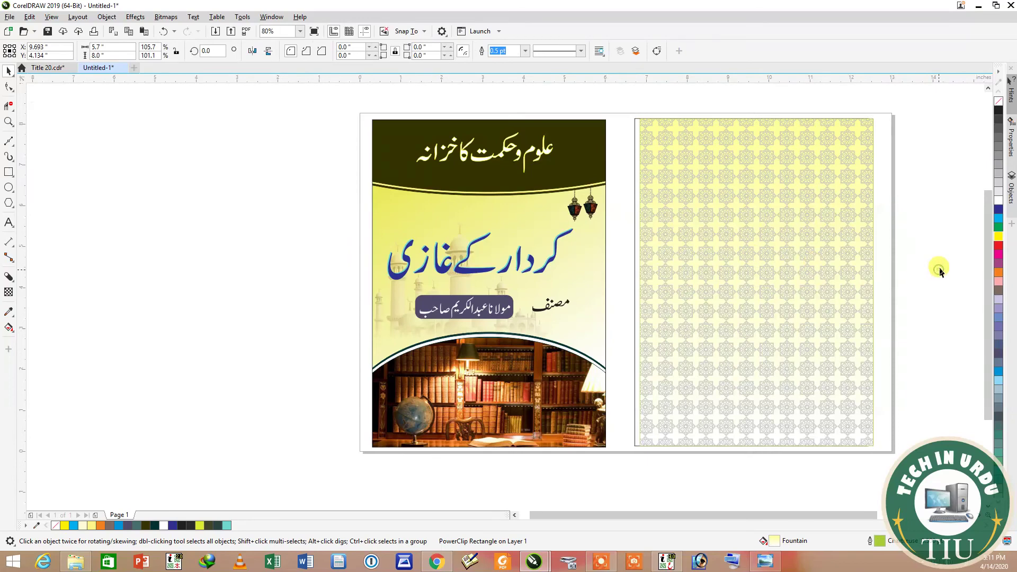
{"action": "left_click", "coordinate": [790, 284]}
{"action": "left_click_drag", "start_coordinate": [635, 283], "coordinate": [637, 282]}
{"action": "left_click", "coordinate": [916, 285]}
{"action": "left_click", "coordinate": [832, 273]}
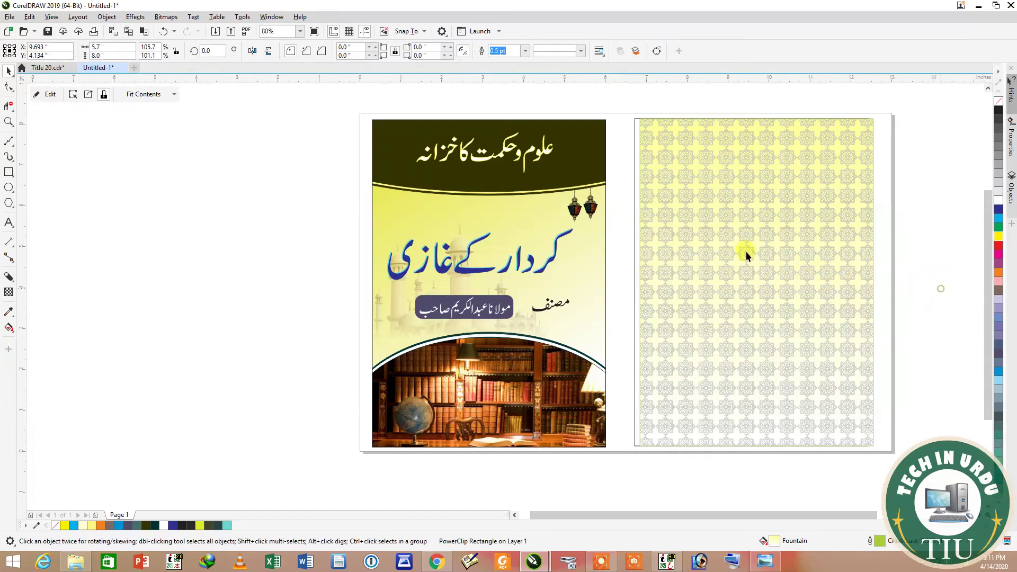
Move the unfilled rectangle slightly right until its edges line up with the patterned panel
{"action": "left_click", "coordinate": [636, 242]}
{"action": "left_click", "coordinate": [634, 281]}
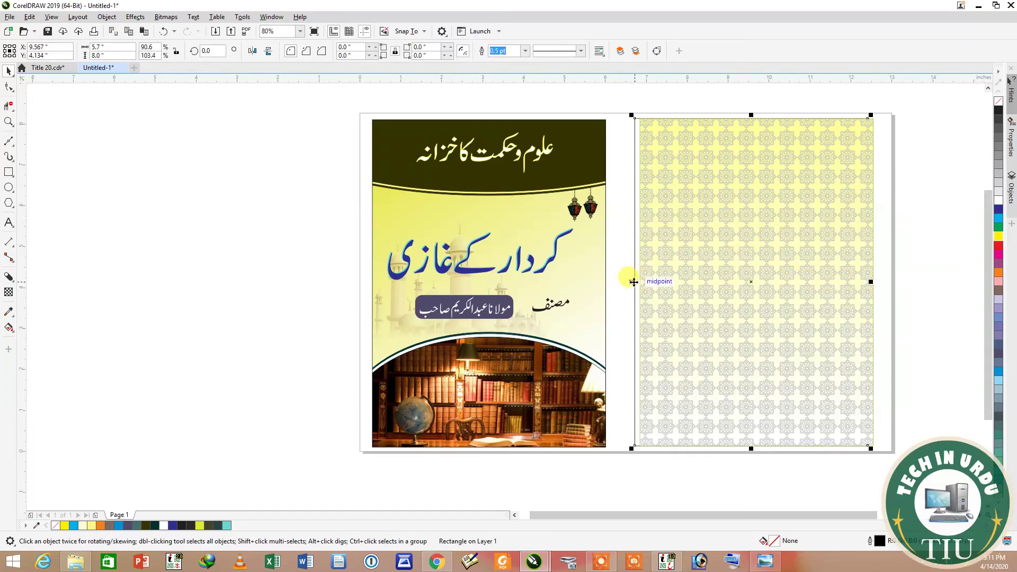
{"action": "left_click_drag", "start_coordinate": [634, 282], "coordinate": [640, 282]}
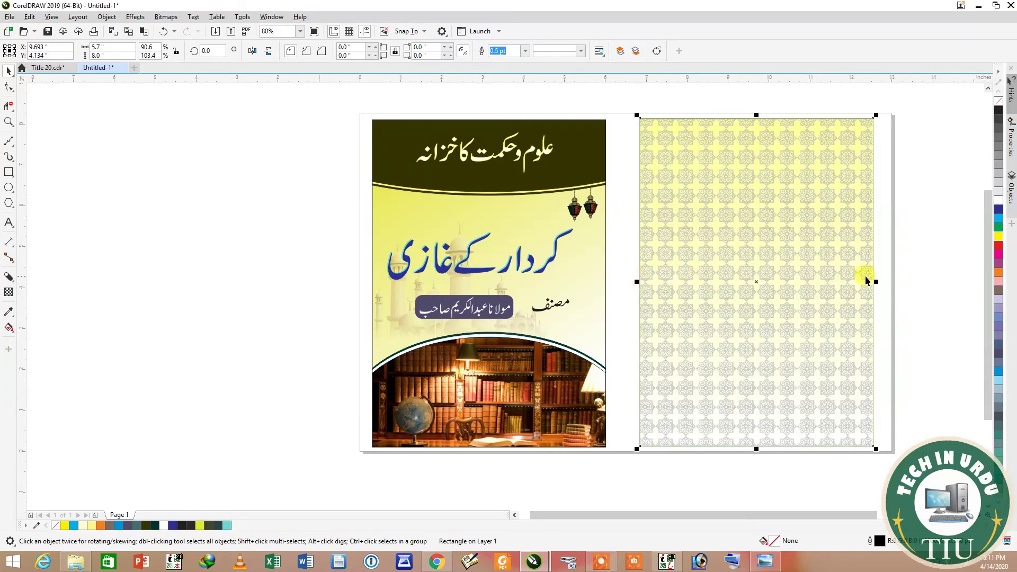
{"action": "left_click", "coordinate": [742, 304]}
{"action": "left_click", "coordinate": [921, 276]}
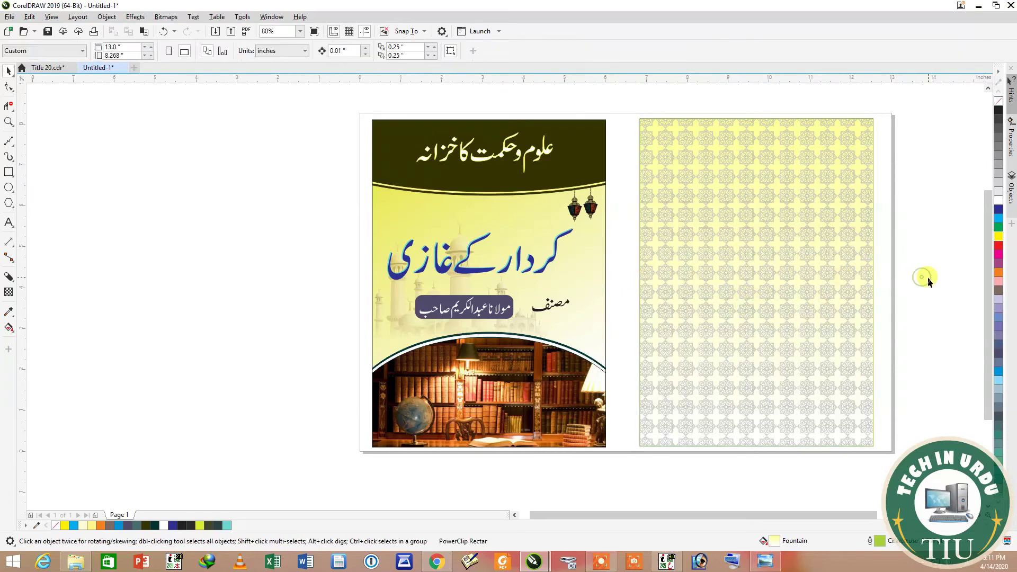
Draw a narrow vertical rectangle about 0.71 inches wide left of the page and set its height to 8 inches
{"action": "left_click", "coordinate": [9, 173]}
{"action": "mouse_move", "coordinate": [137, 133]}
{"action": "left_mouse_down"}
{"action": "mouse_move", "coordinate": [177, 301]}
{"action": "mouse_move", "coordinate": [166, 444]}
{"action": "left_mouse_up"}
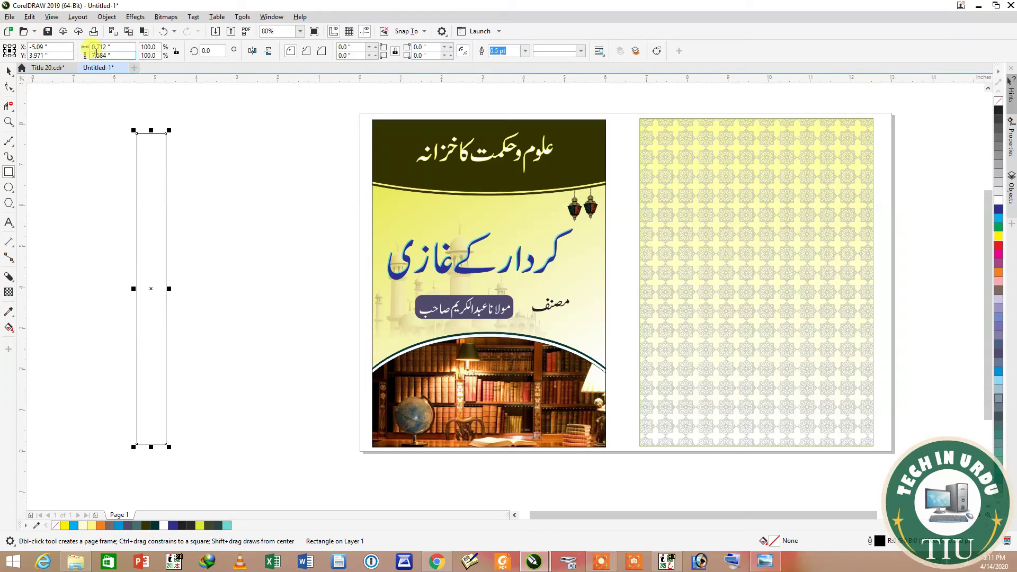
{"action": "key", "text": "Return"}
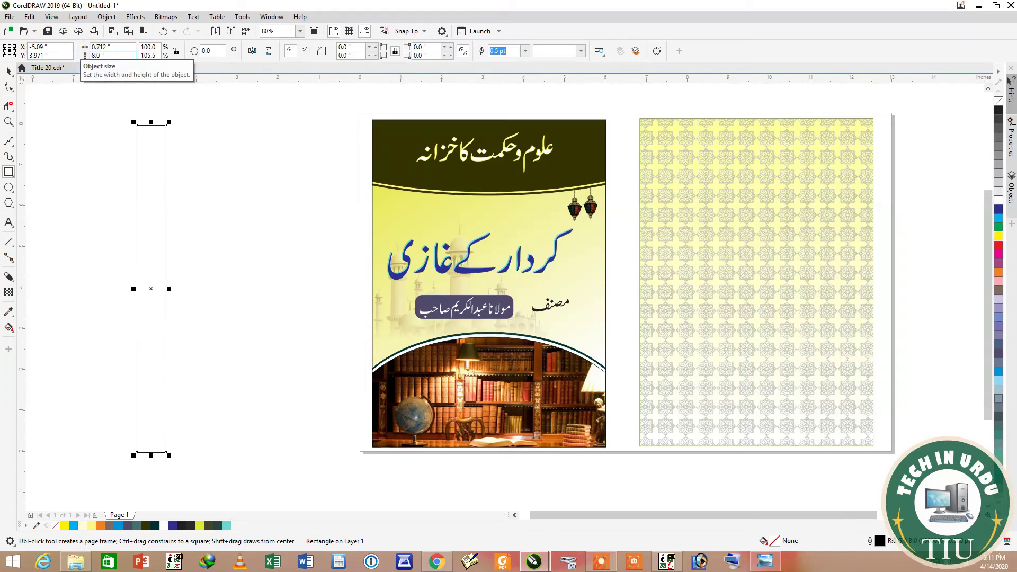
Centre the narrow rectangle on the page, then nudge it left until its edge meets the patterned panel's edge
{"action": "left_click", "coordinate": [12, 76]}
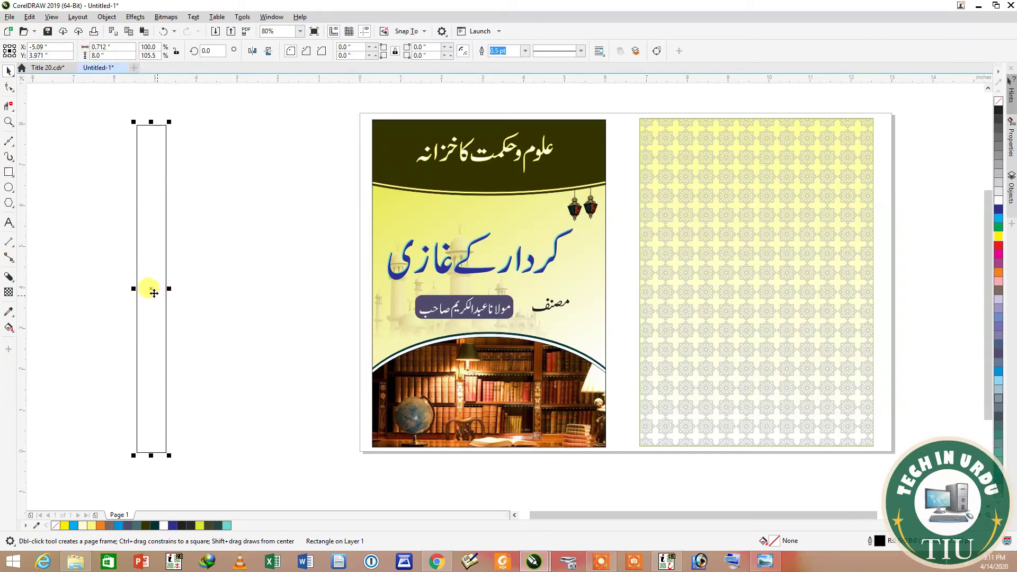
{"action": "key", "text": "p"}
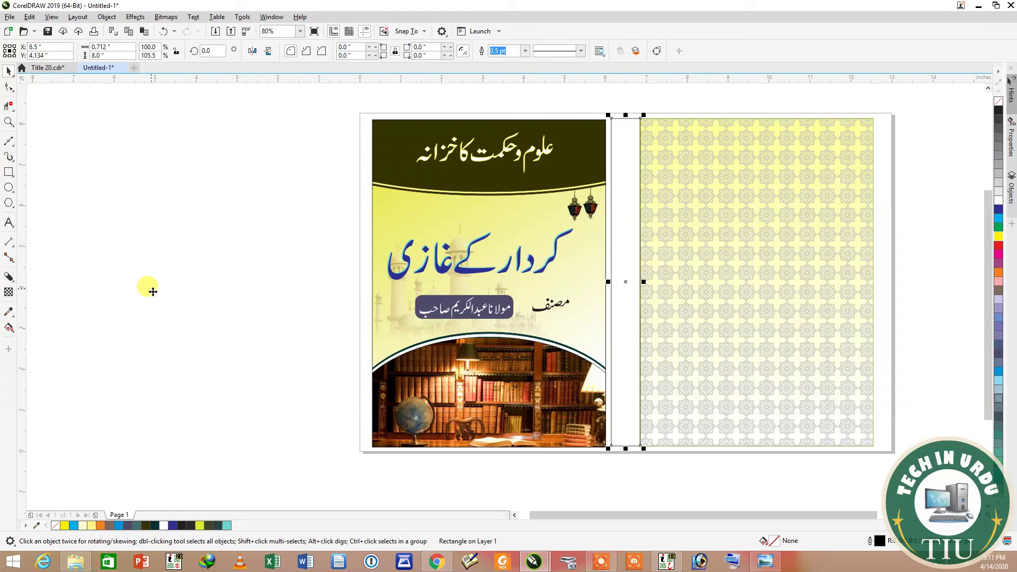
{"action": "left_click", "coordinate": [8, 122]}
{"action": "left_click_drag", "start_coordinate": [626, 116], "coordinate": [679, 187]}
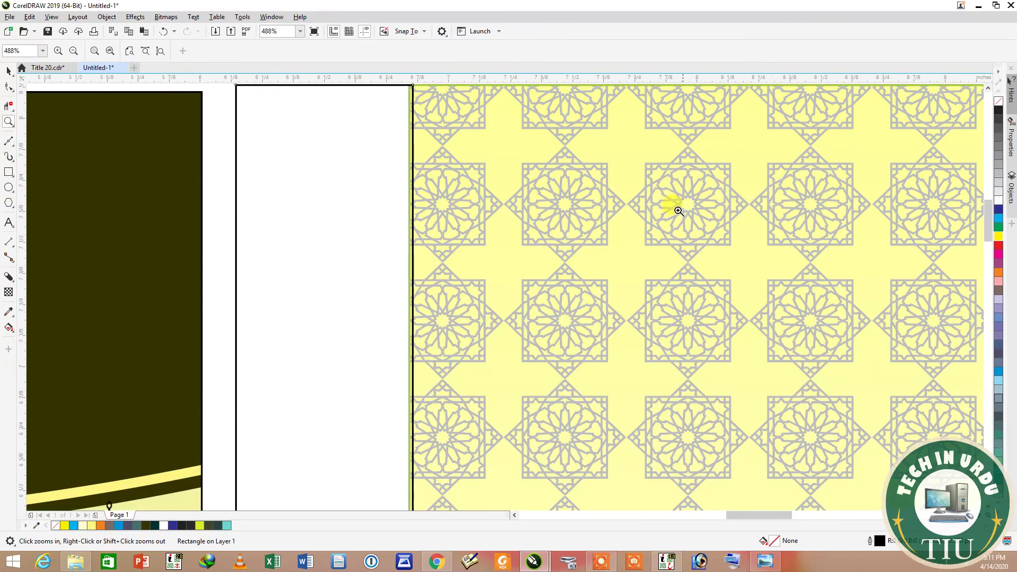
{"action": "left_click", "coordinate": [9, 72]}
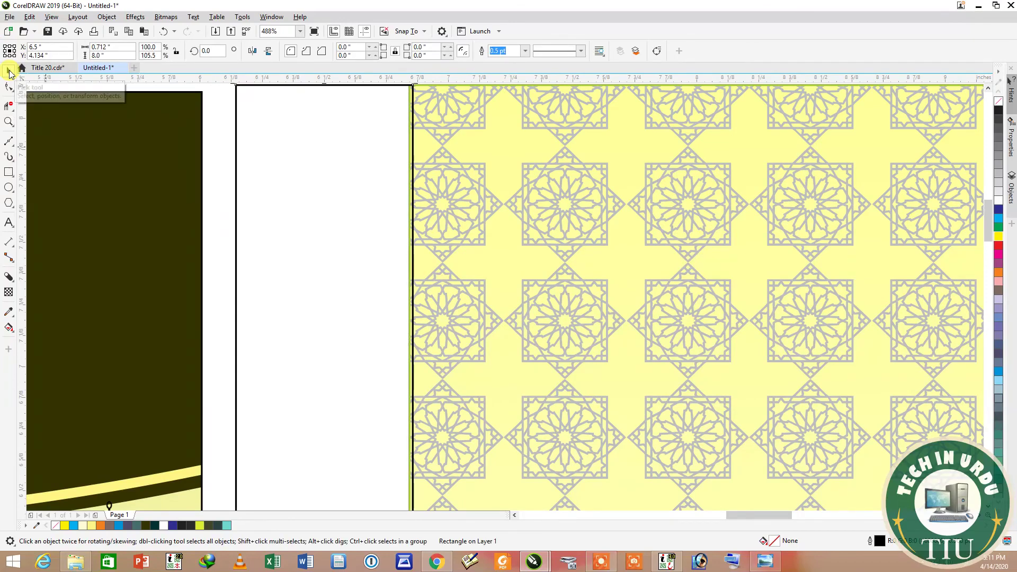
{"action": "key", "text": "Left"}
{"action": "key", "text": "Left"}
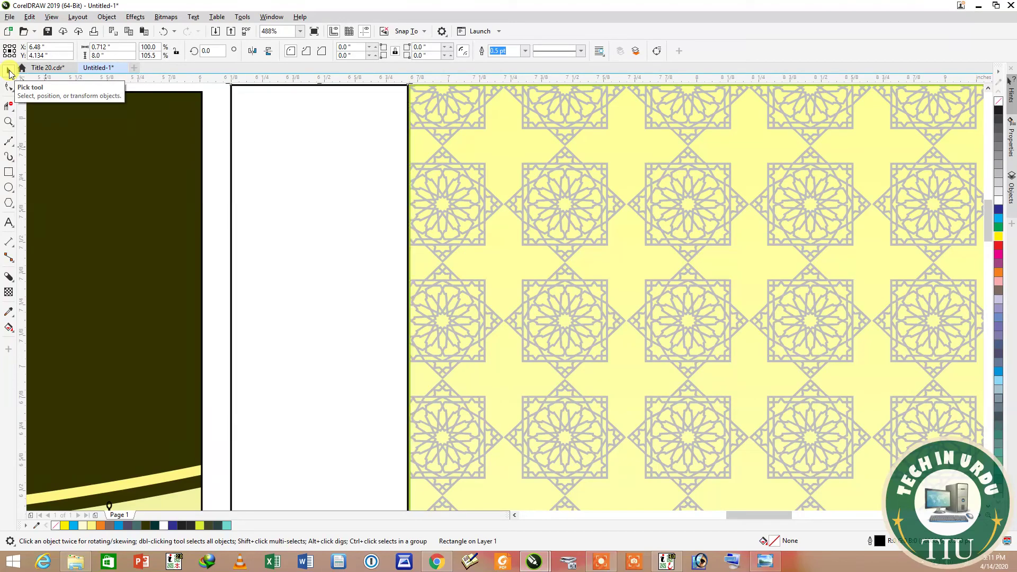
Group all the front cover objects and nudge the group right until it meets the narrow rectangle
{"action": "left_click", "coordinate": [9, 122]}
{"action": "key", "text": "F4"}
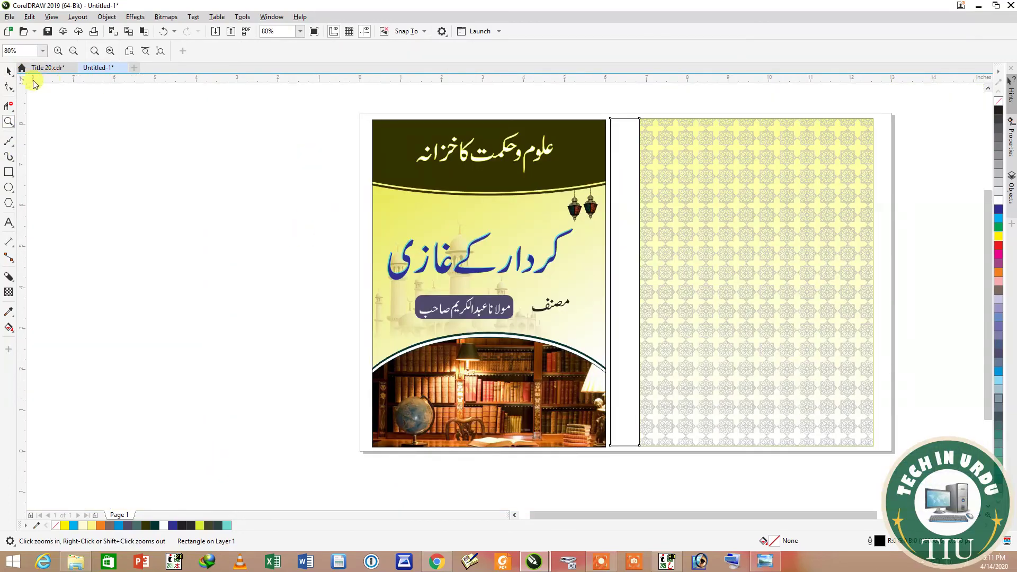
{"action": "left_click", "coordinate": [8, 71]}
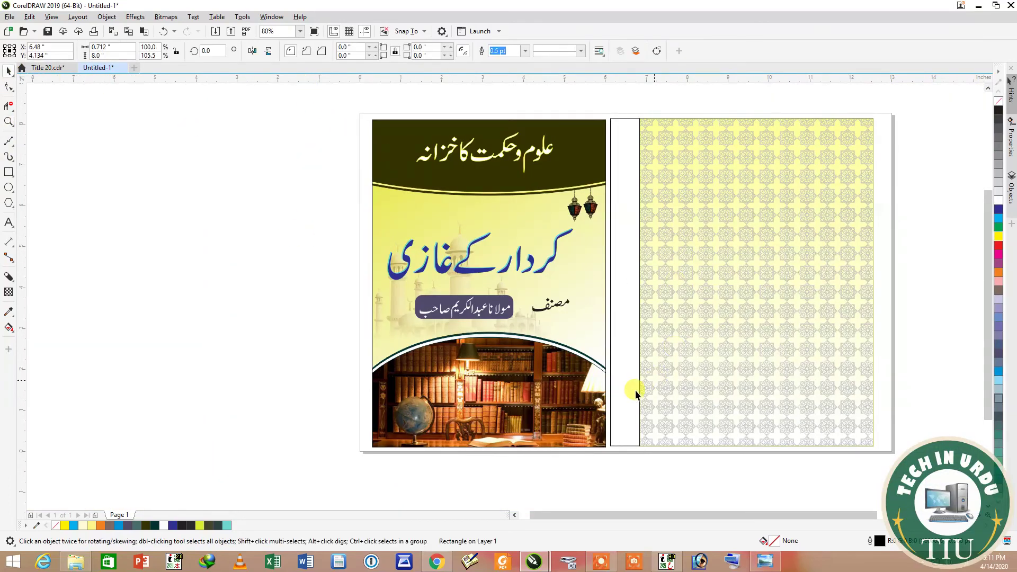
{"action": "left_click_drag", "start_coordinate": [307, 87], "coordinate": [618, 482]}
{"action": "key", "text": "ctrl+g"}
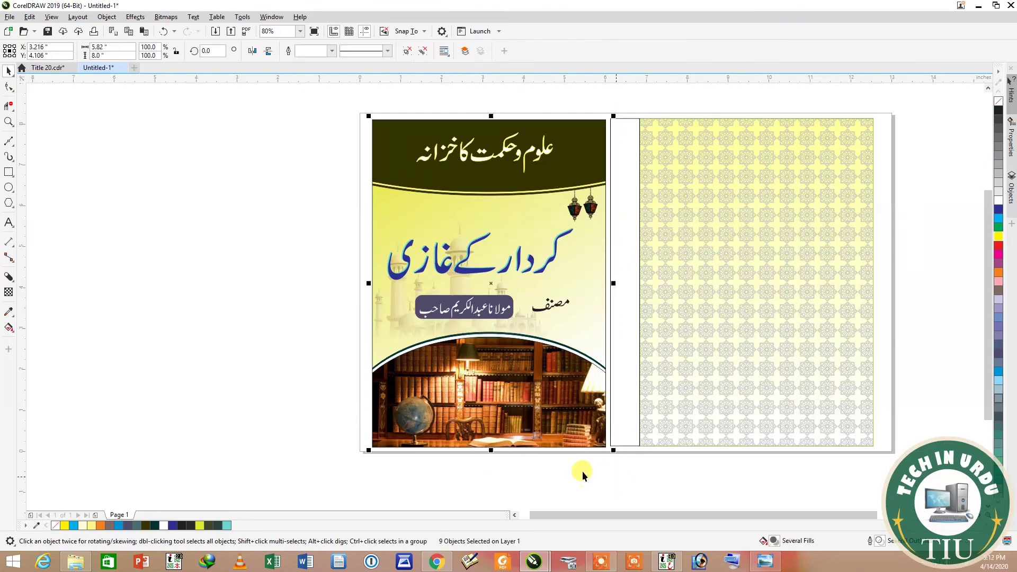
{"action": "key", "text": "Right"}
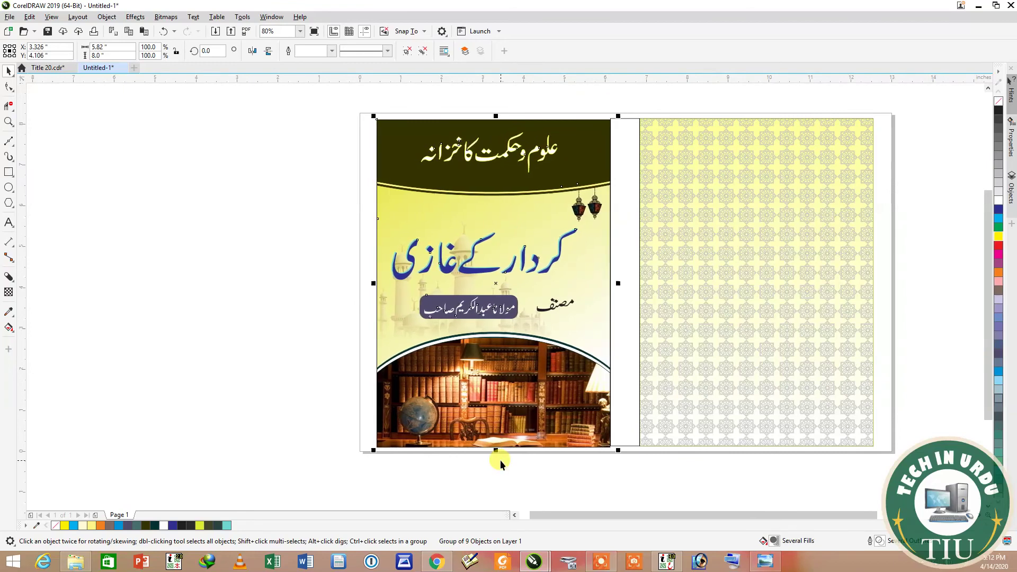
{"action": "left_click", "coordinate": [295, 370]}
Give the narrow spine rectangle a dark teal (#2B4543) fill and matching outline
{"action": "left_click", "coordinate": [625, 346]}
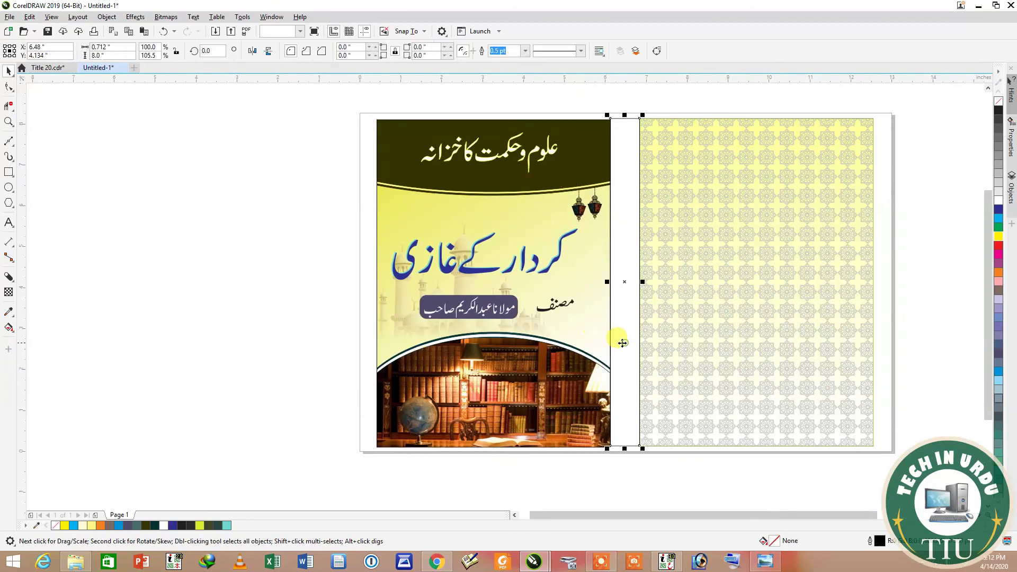
{"action": "left_click", "coordinate": [219, 526]}
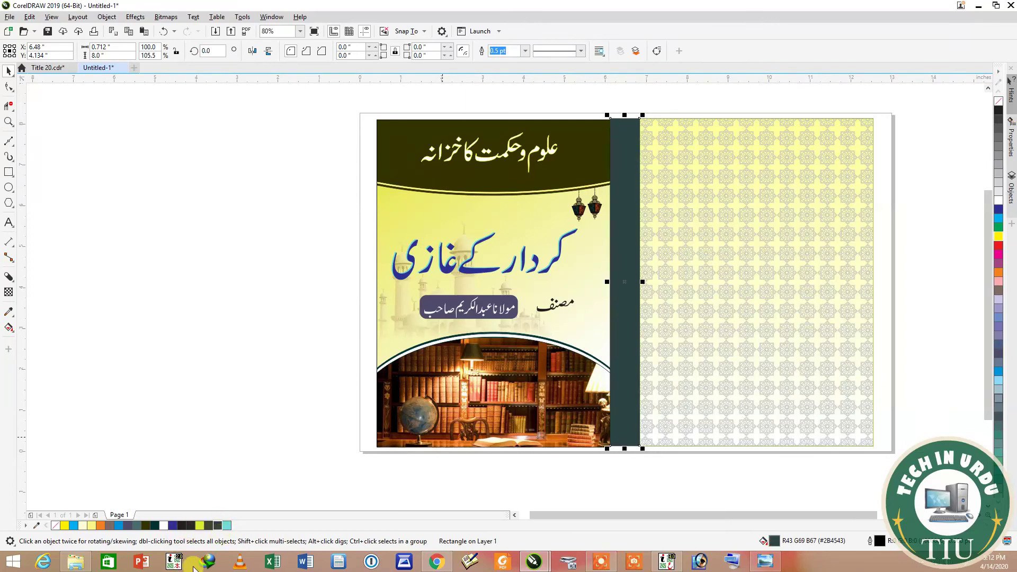
{"action": "left_click", "coordinate": [122, 346]}
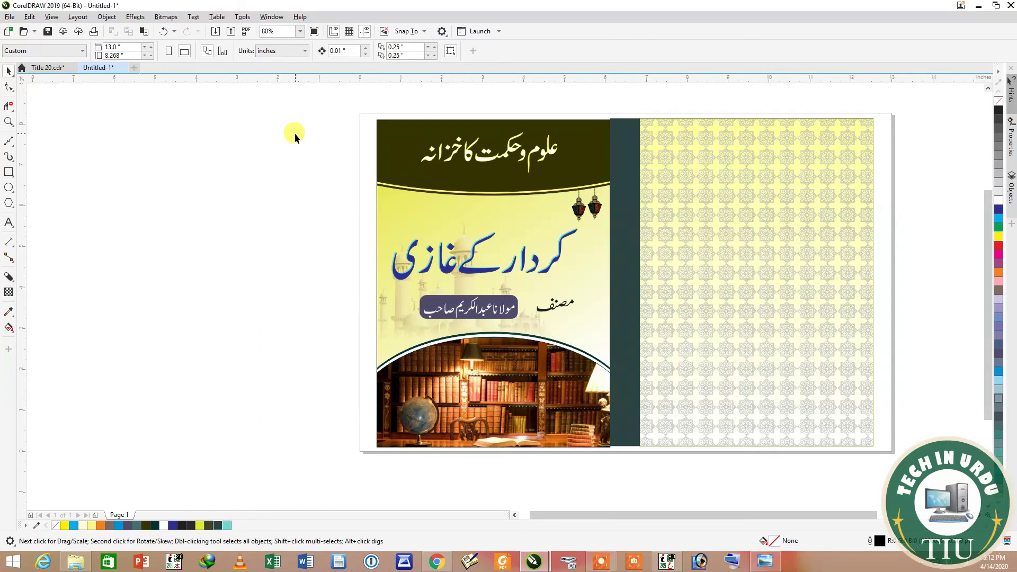
Move the teal spine strip into the empty area beside the front cover and rotate it 90 degrees
{"action": "left_click", "coordinate": [628, 230]}
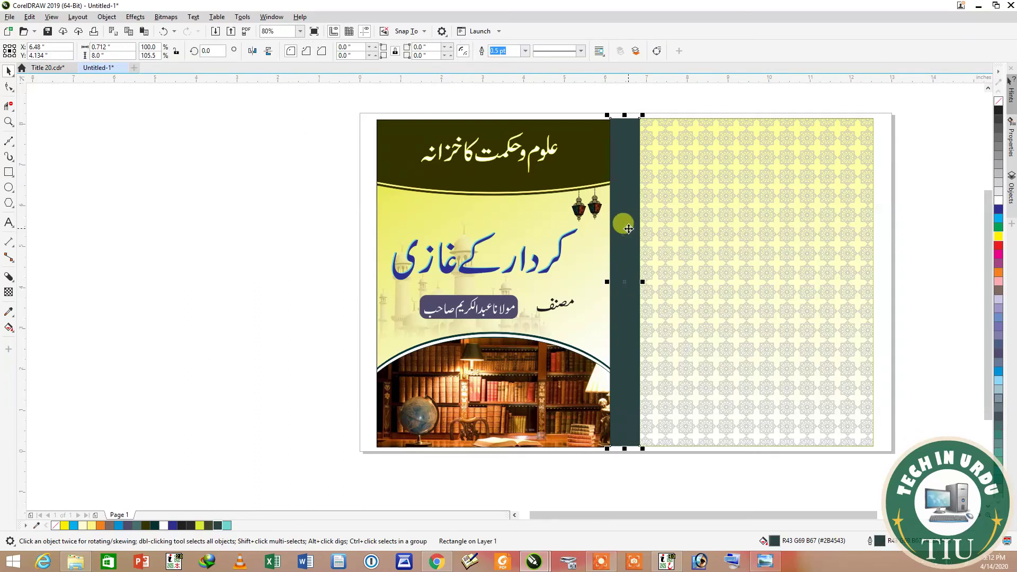
{"action": "left_click_drag", "start_coordinate": [628, 228], "coordinate": [139, 243]}
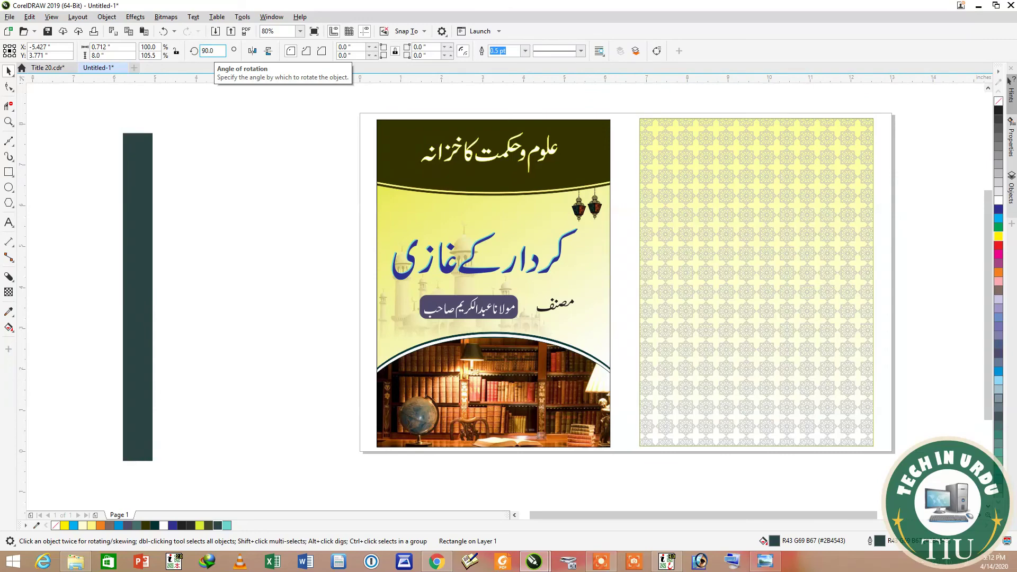
{"action": "key", "text": "Return"}
Paste the Urdu title and author lettering above the strip, then ungroup it and regroup each line separately
{"action": "left_click_drag", "start_coordinate": [828, 515], "coordinate": [762, 517]}
{"action": "key", "text": "ctrl+v"}
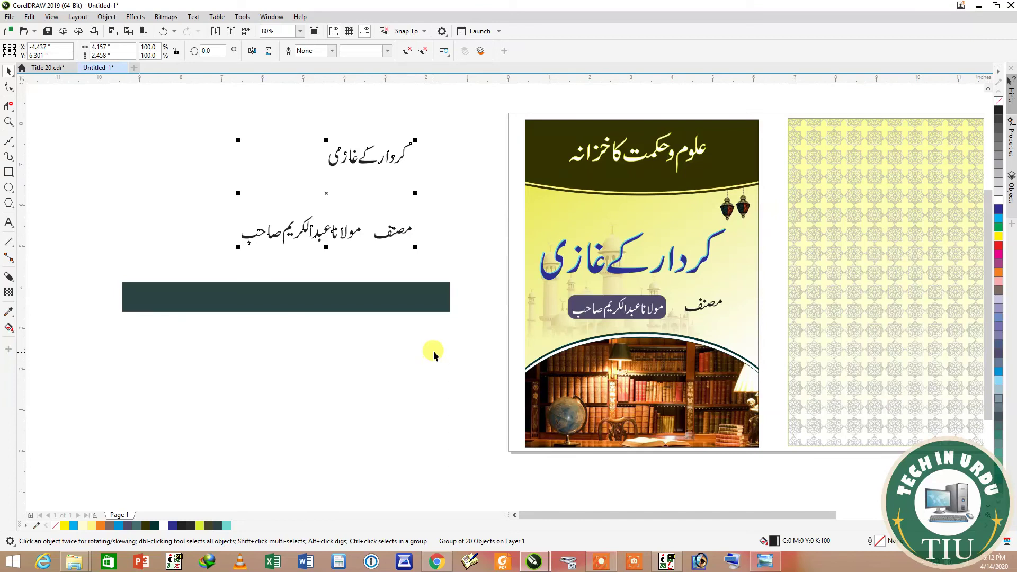
{"action": "left_click", "coordinate": [408, 51]}
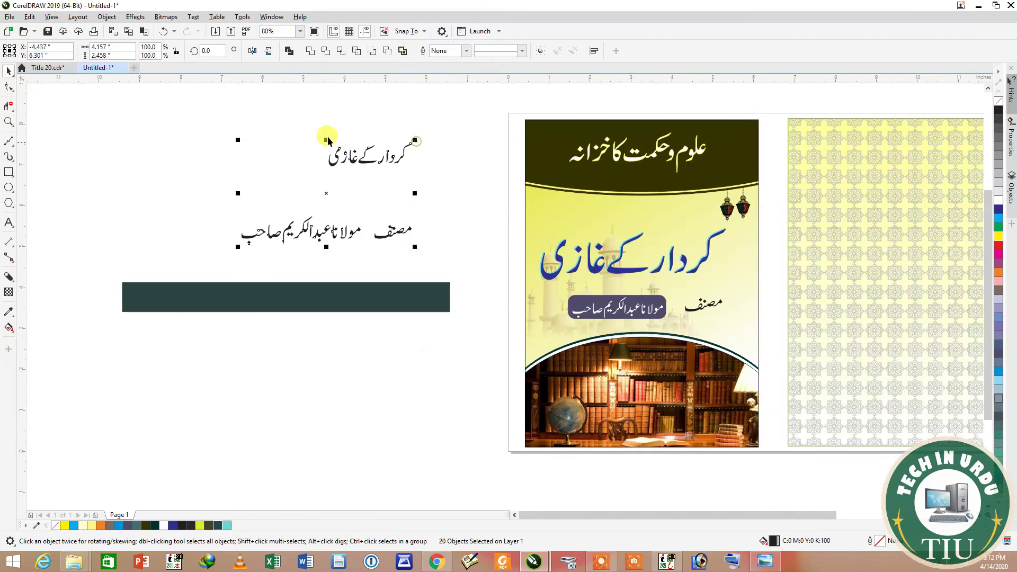
{"action": "left_click_drag", "start_coordinate": [441, 186], "coordinate": [440, 186]}
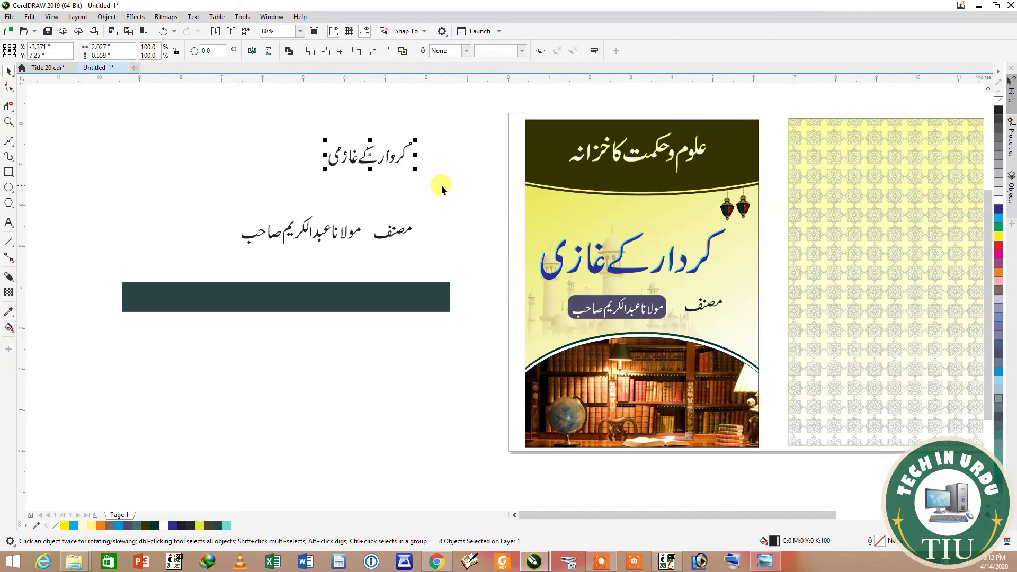
{"action": "left_click_drag", "start_coordinate": [190, 197], "coordinate": [412, 250]}
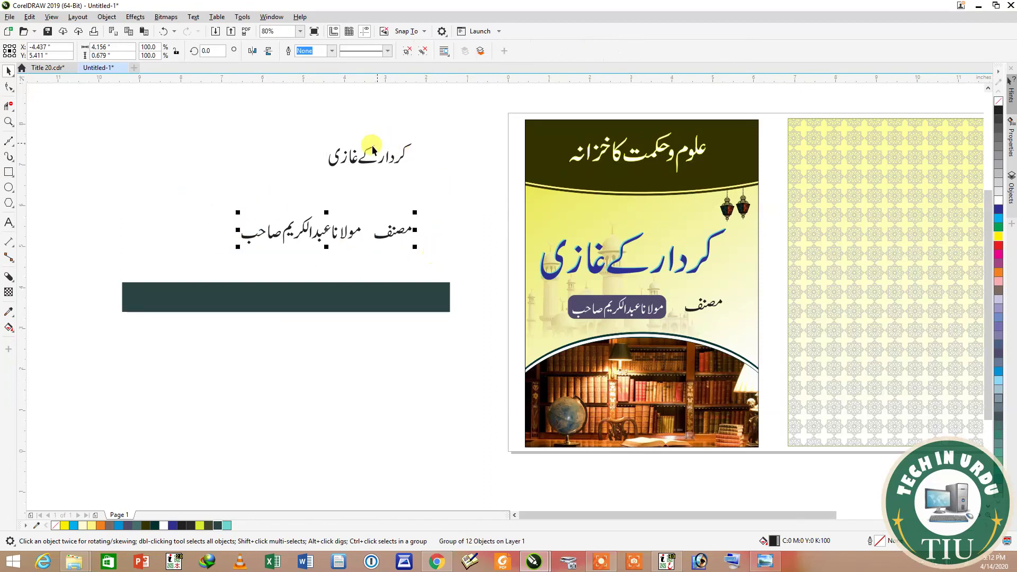
Place the title on the right part of the strip and the author line on its left part, with white lettering
{"action": "left_click", "coordinate": [318, 141]}
{"action": "left_click_drag", "start_coordinate": [351, 161], "coordinate": [357, 306]}
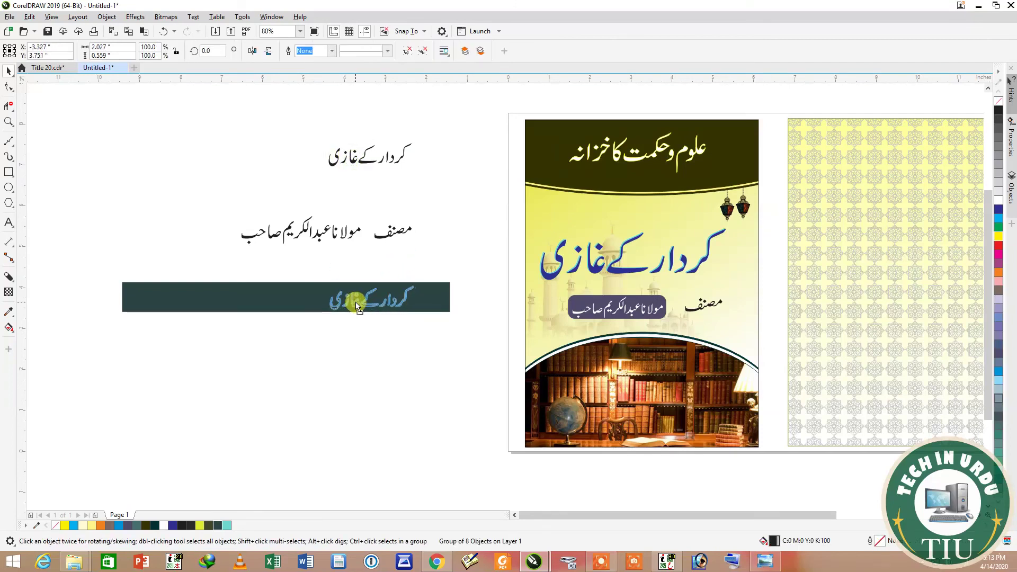
{"action": "left_click_drag", "start_coordinate": [355, 306], "coordinate": [355, 306]}
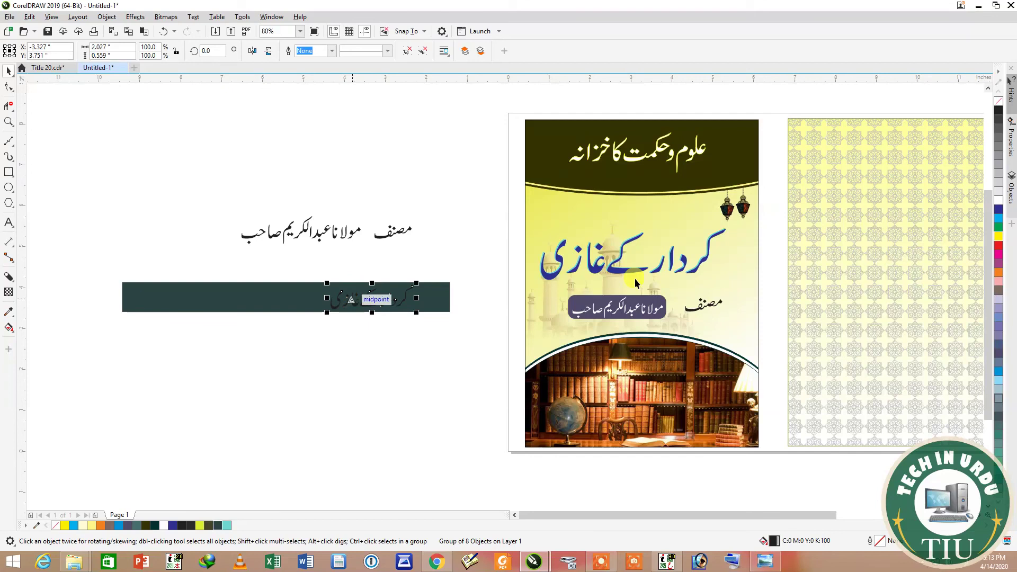
{"action": "left_click_drag", "start_coordinate": [205, 192], "coordinate": [436, 254]}
{"action": "left_click_drag", "start_coordinate": [332, 250], "coordinate": [233, 305]}
{"action": "left_click", "coordinate": [999, 202]}
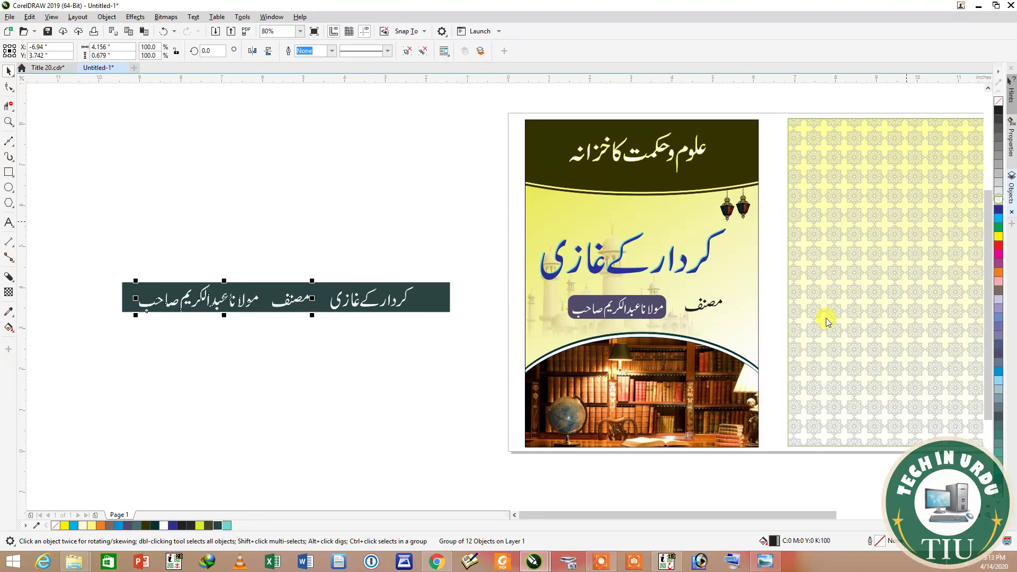
Nudge the white title on the strip slightly right, away from the author line
{"action": "left_click", "coordinate": [8, 122]}
{"action": "left_click_drag", "start_coordinate": [96, 259], "coordinate": [461, 325]}
{"action": "left_click", "coordinate": [8, 70]}
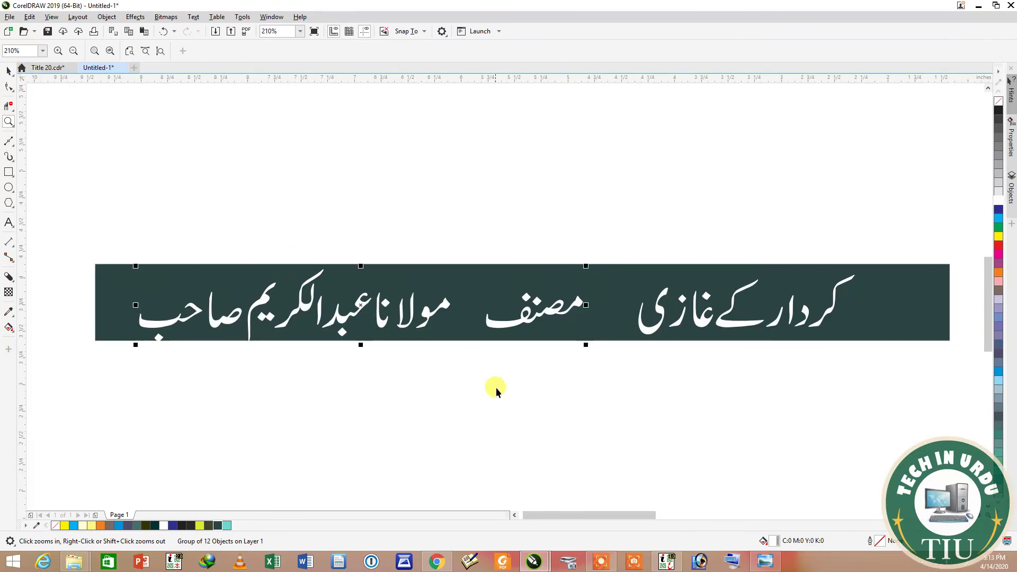
{"action": "left_click", "coordinate": [747, 317]}
{"action": "key", "text": "Right"}
{"action": "key", "text": "Right"}
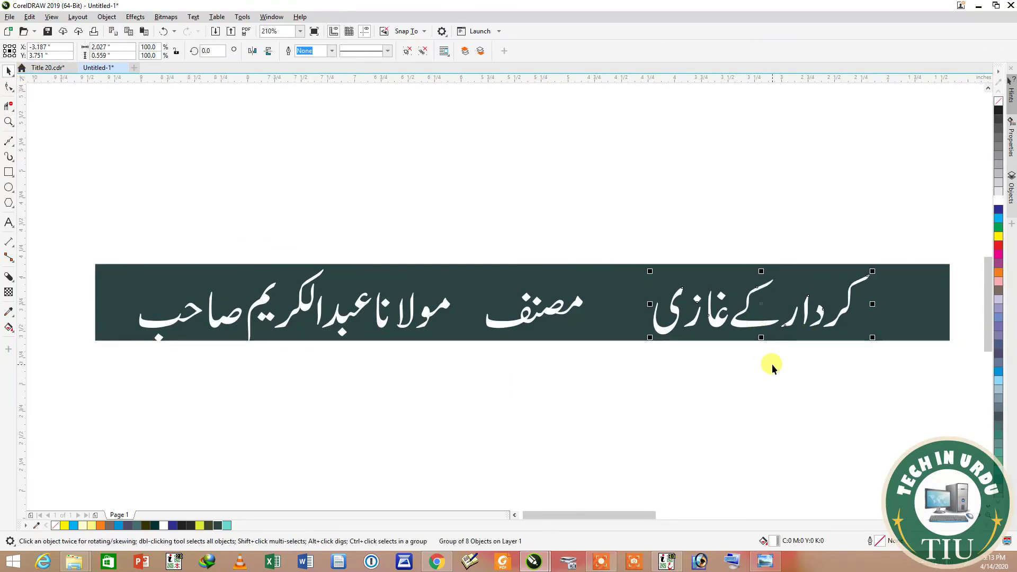
{"action": "left_click", "coordinate": [608, 424]}
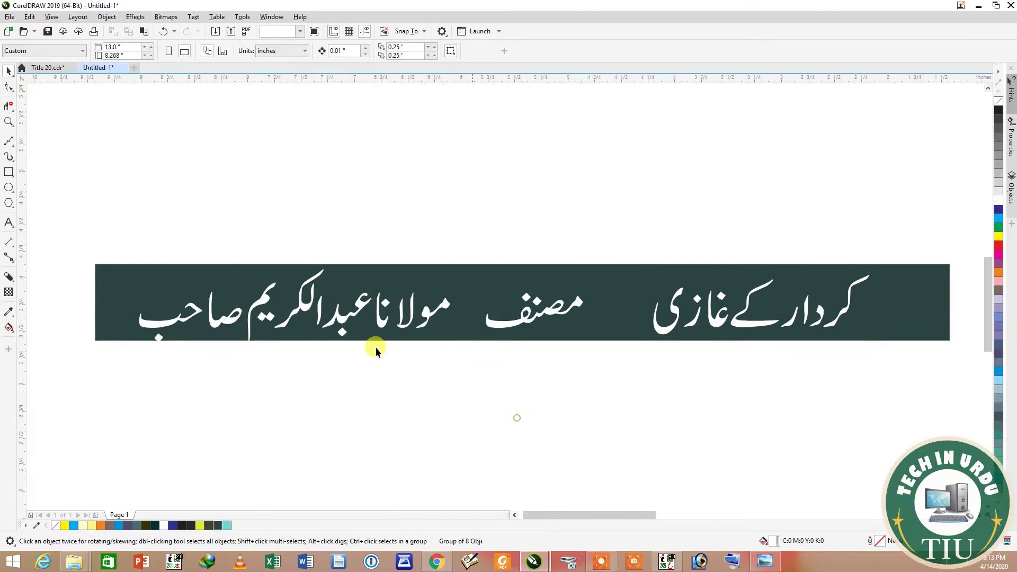
Scale the author line about its centre to about 88.7% so it fits within the strip's height
{"action": "left_click", "coordinate": [307, 312]}
{"action": "left_click_drag", "start_coordinate": [585, 344], "coordinate": [577, 344]}
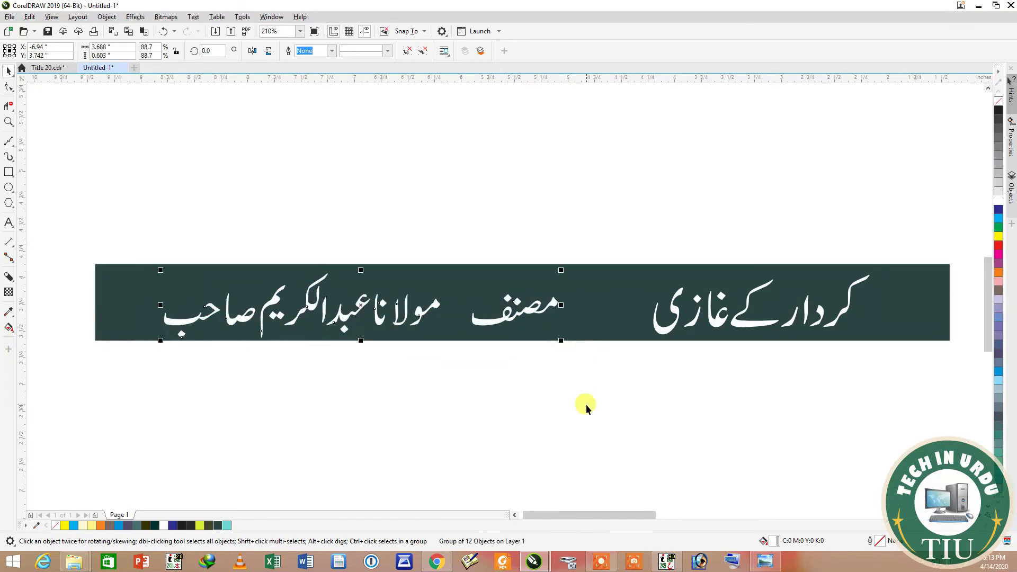
{"action": "left_click", "coordinate": [395, 467]}
Group the strip with both lines of lettering and rotate the group 90 degrees to stand upright
{"action": "left_click_drag", "start_coordinate": [67, 212], "coordinate": [938, 371]}
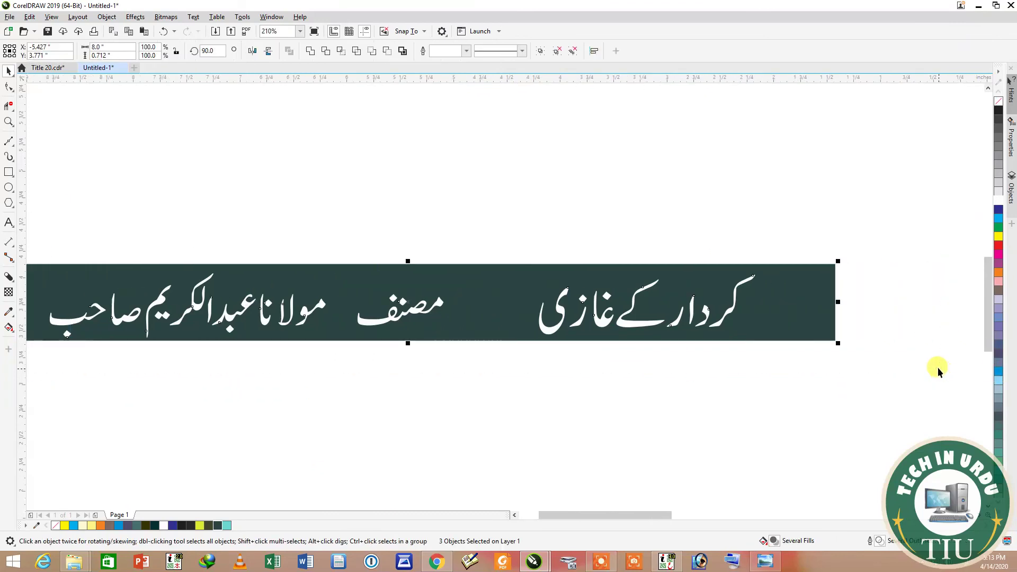
{"action": "key", "text": "ctrl+g"}
{"action": "left_click", "coordinate": [214, 51]}
{"action": "double_click", "coordinate": [214, 50]}
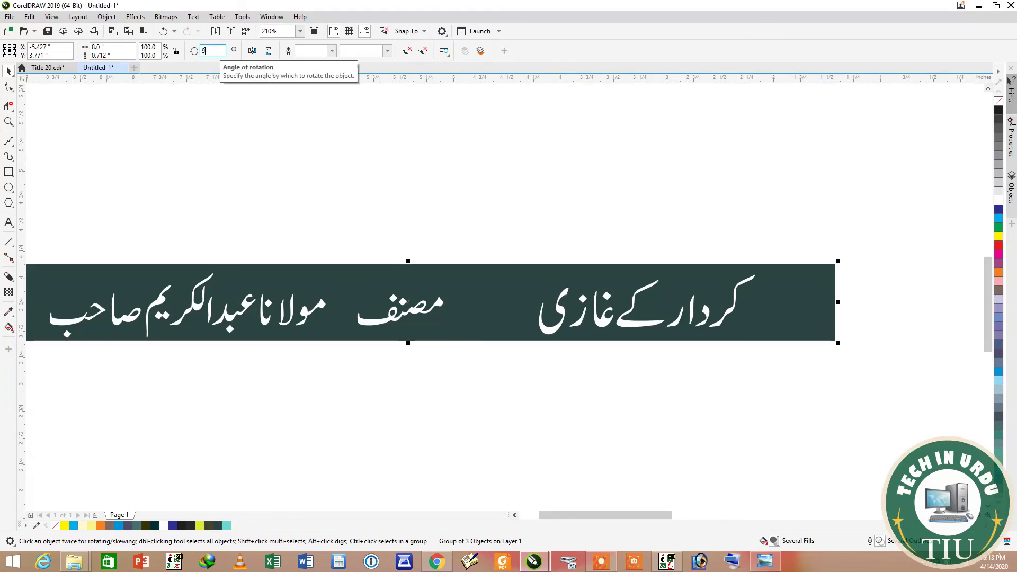
{"action": "key", "text": "Return"}
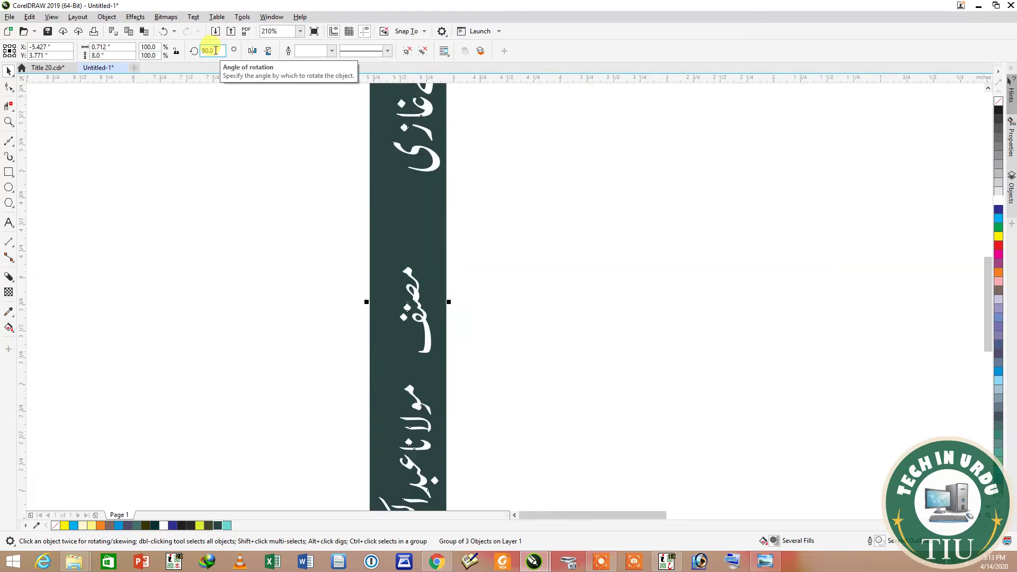
Centre the lettered spine strip on the page between the front cover and the patterned panel
{"action": "key", "text": "p"}
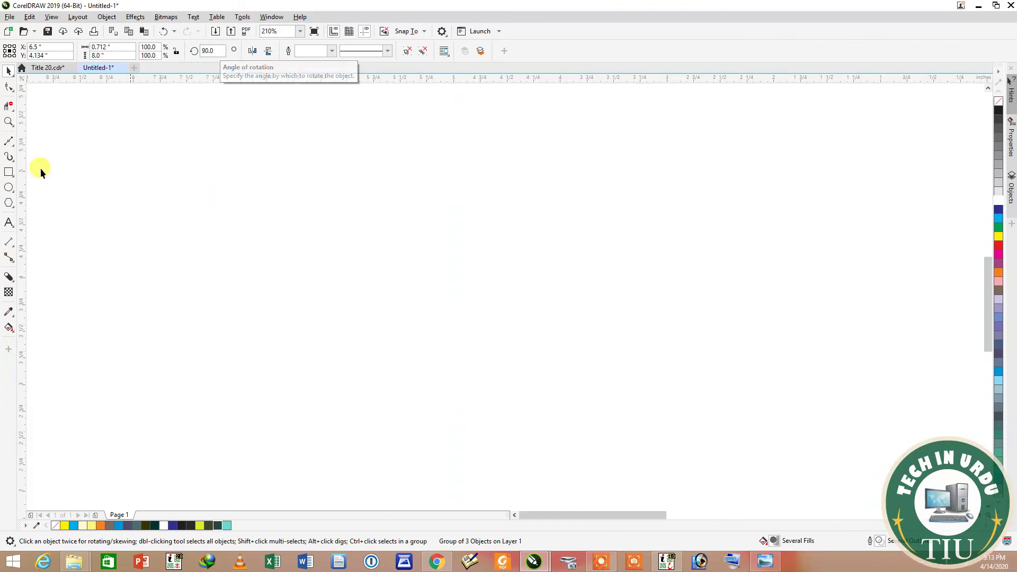
{"action": "left_click", "coordinate": [8, 121]}
{"action": "right_click", "coordinate": [468, 205]}
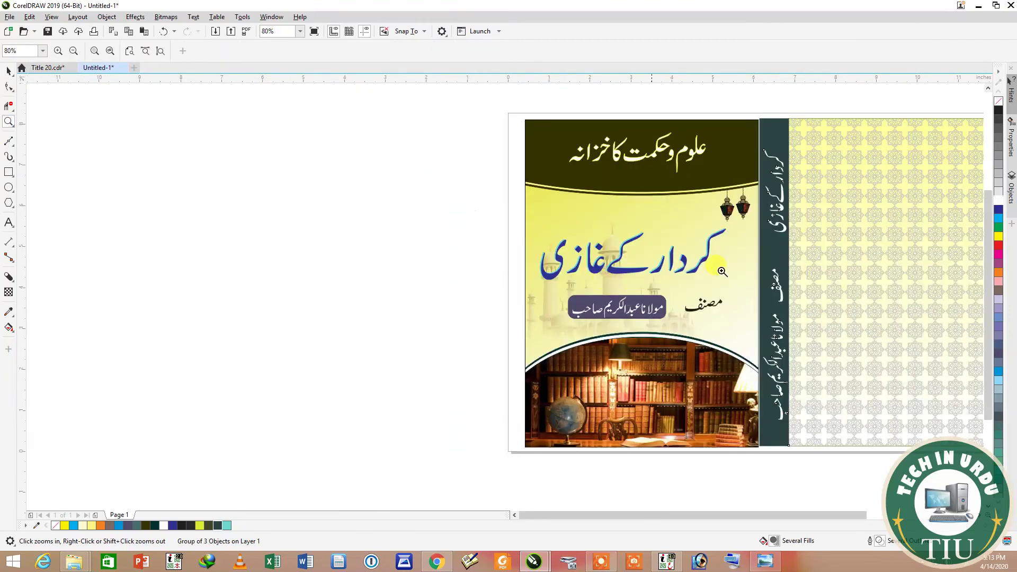
{"action": "right_click", "coordinate": [679, 285]}
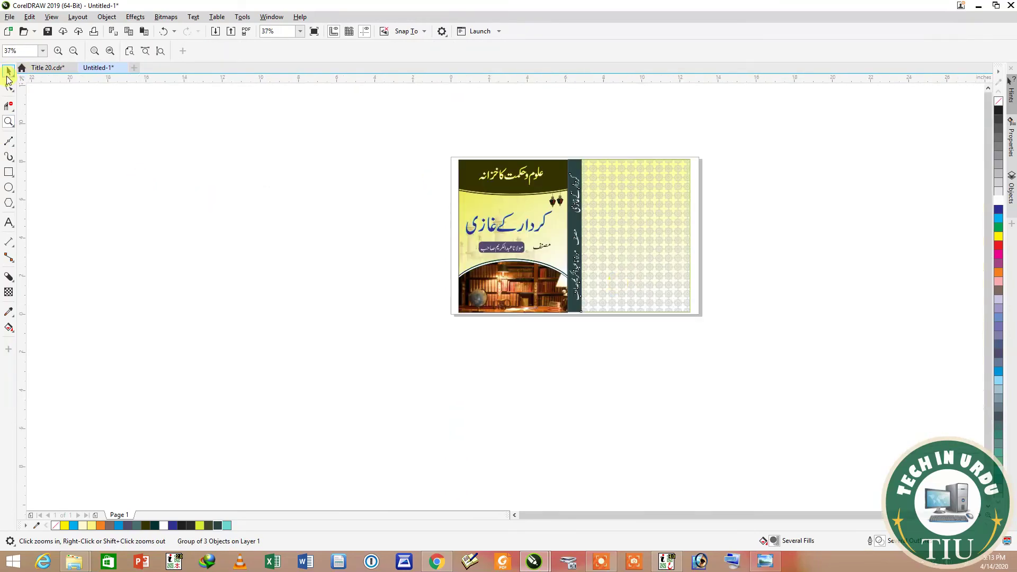
{"action": "left_click", "coordinate": [7, 75]}
{"action": "left_click", "coordinate": [277, 198]}
Nudge the front cover group up about 0.02 inches to line up its edges with the spine
{"action": "left_click", "coordinate": [8, 121]}
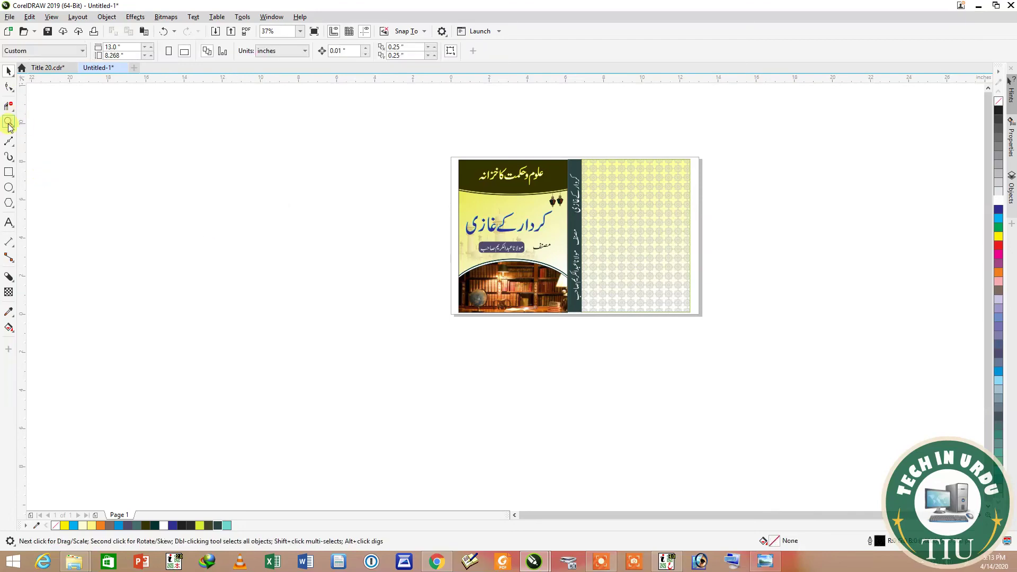
{"action": "left_click_drag", "start_coordinate": [449, 142], "coordinate": [738, 340]}
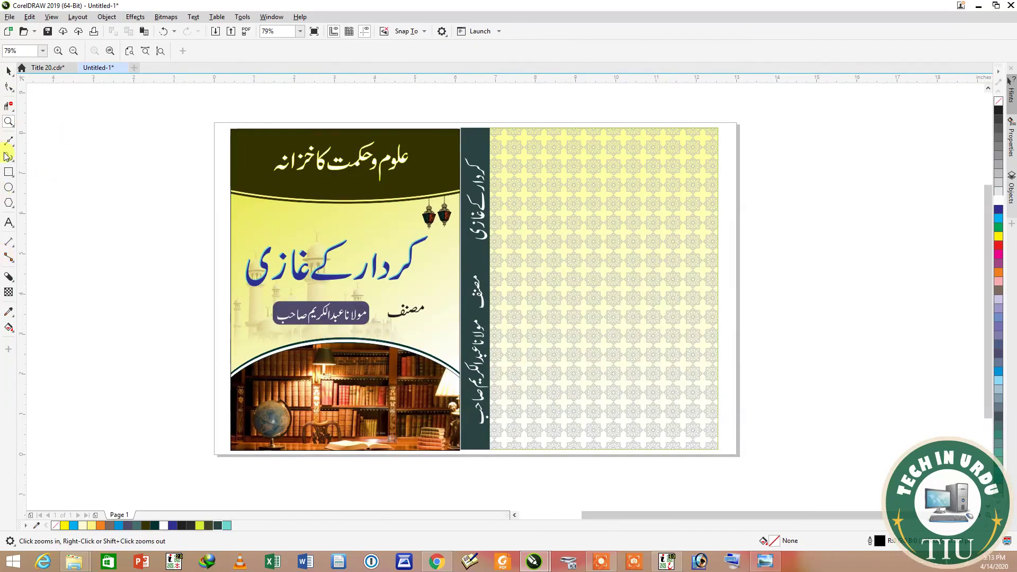
{"action": "left_click", "coordinate": [7, 75]}
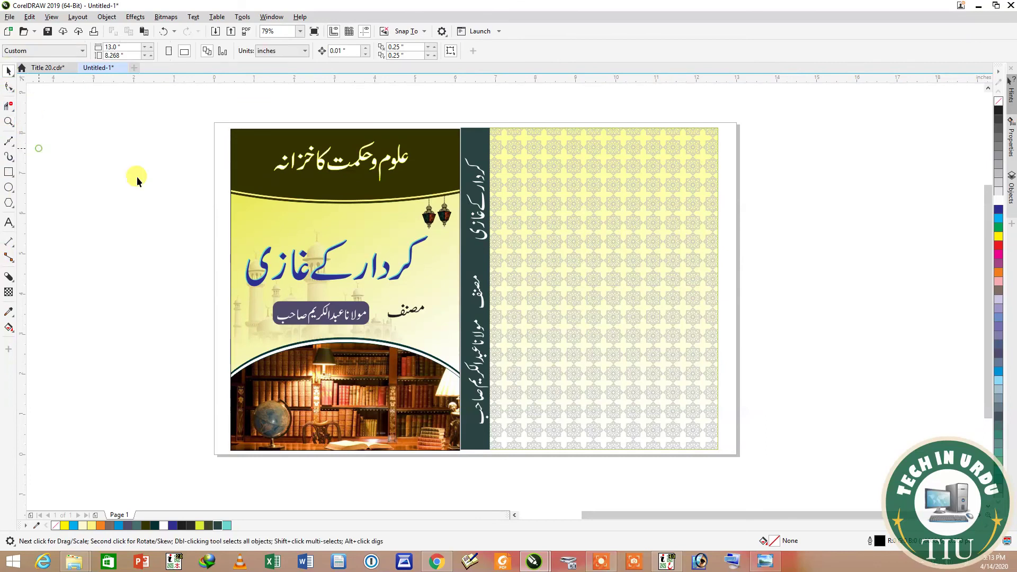
{"action": "left_click", "coordinate": [389, 237]}
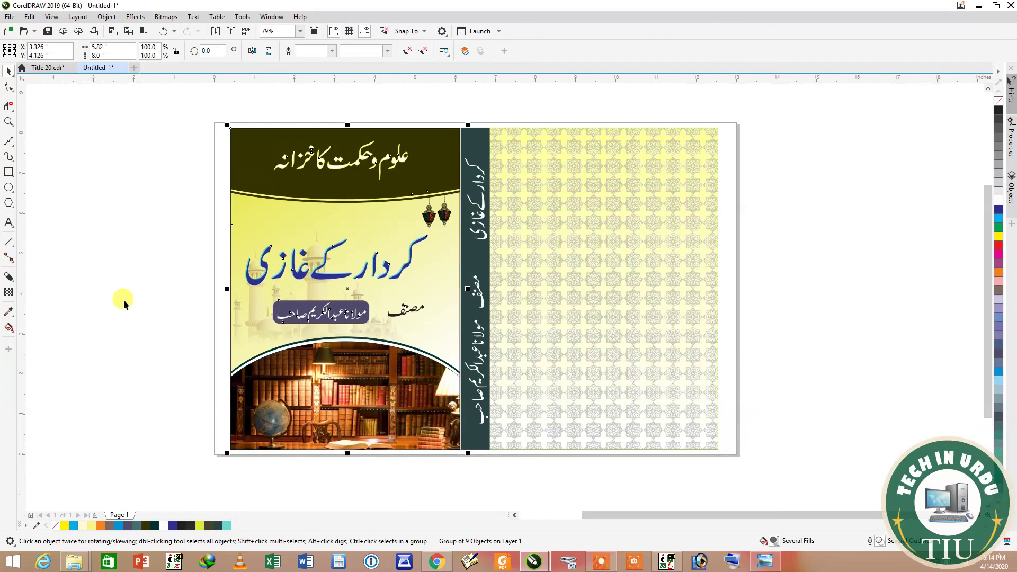
{"action": "left_click", "coordinate": [128, 300]}
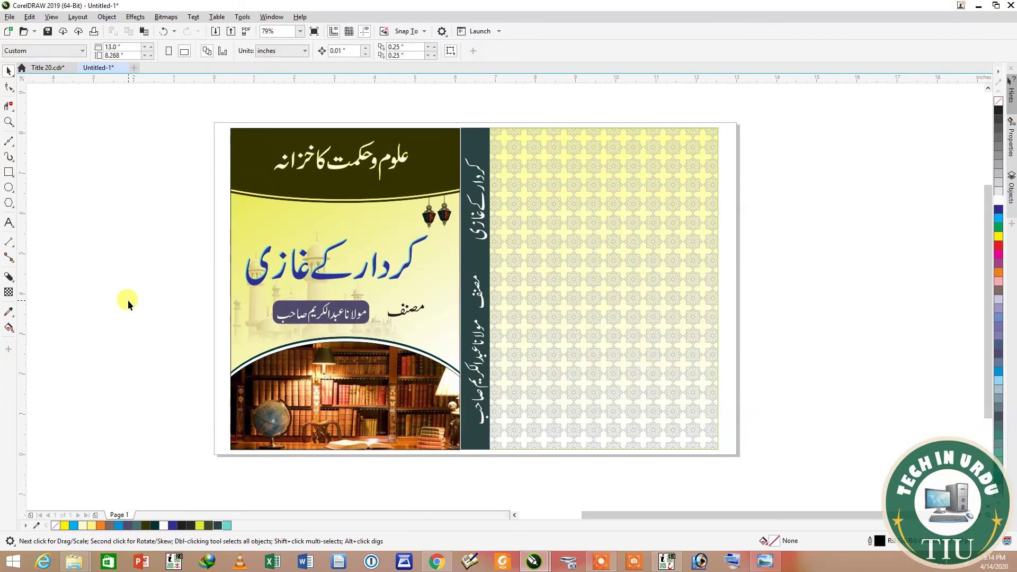